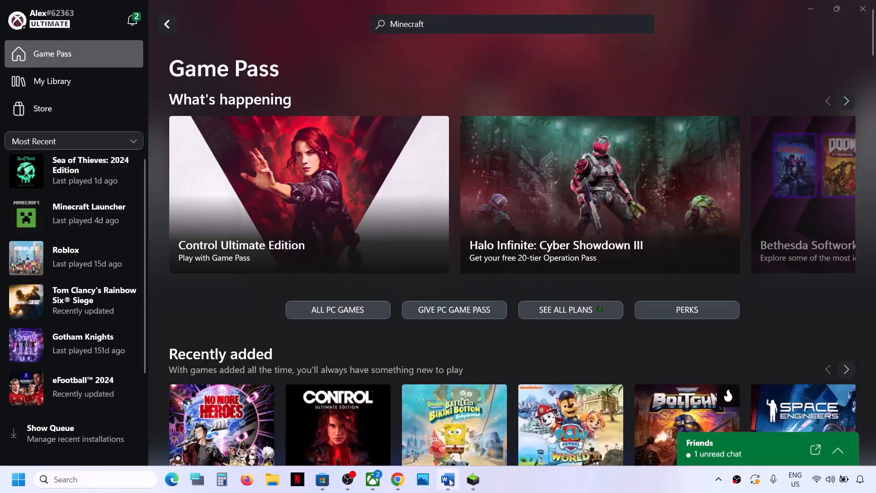
Switch to the Word document and copy the Xbox live status support link.
click(447, 478)
right_click(338, 208)
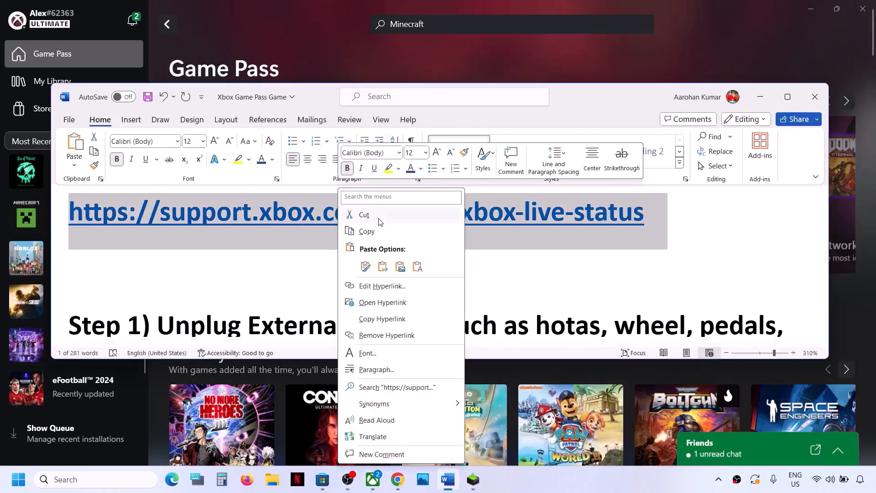
click(369, 233)
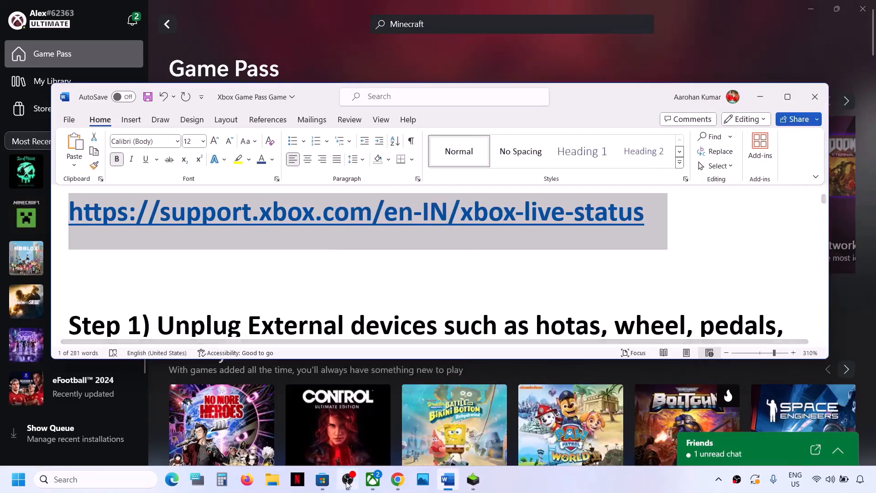
Switch to Chrome and examine the Xbox Status page, including the overall status, status key and list of services.
click(397, 479)
scroll(225, 259, up, 2)
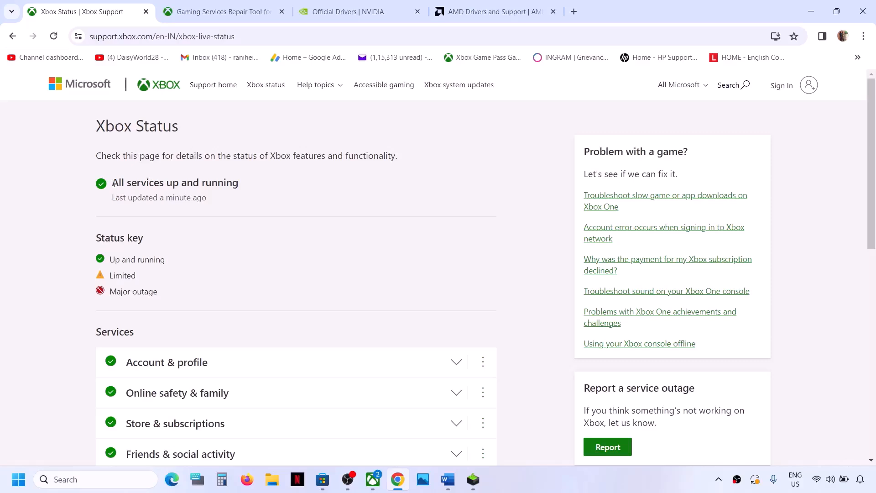
drag(114, 184, 249, 189)
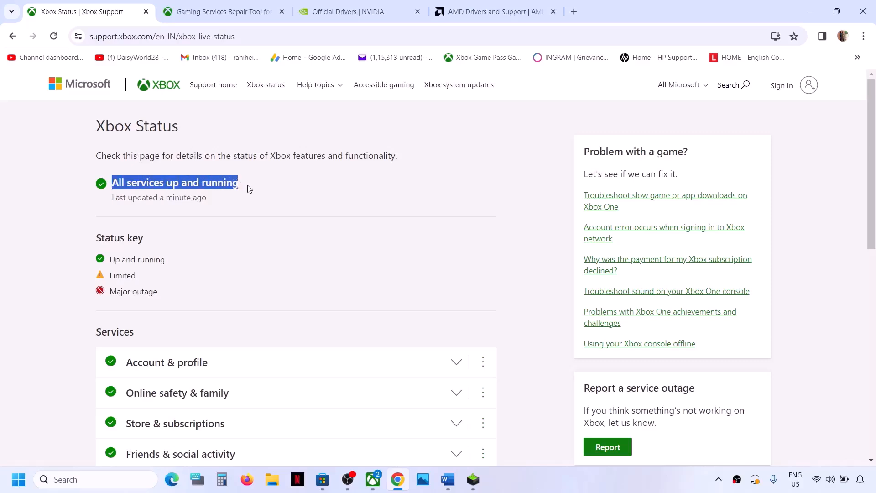
click(249, 188)
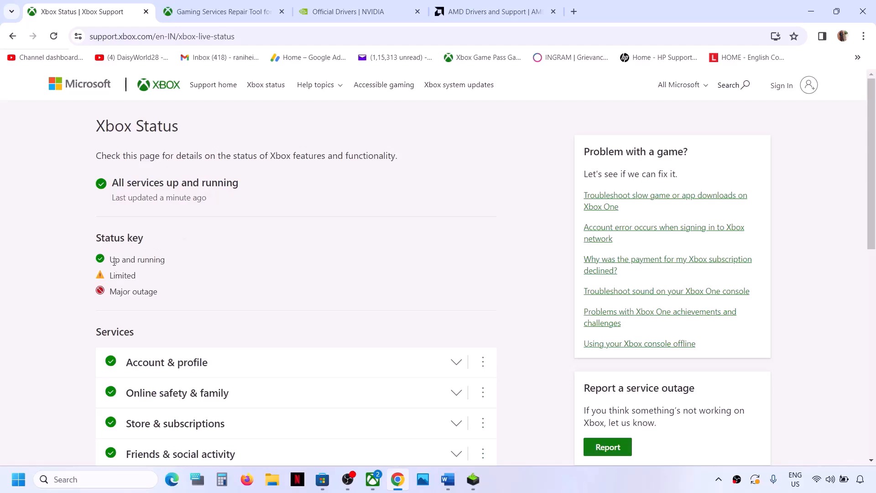
scroll(172, 267, down, 5)
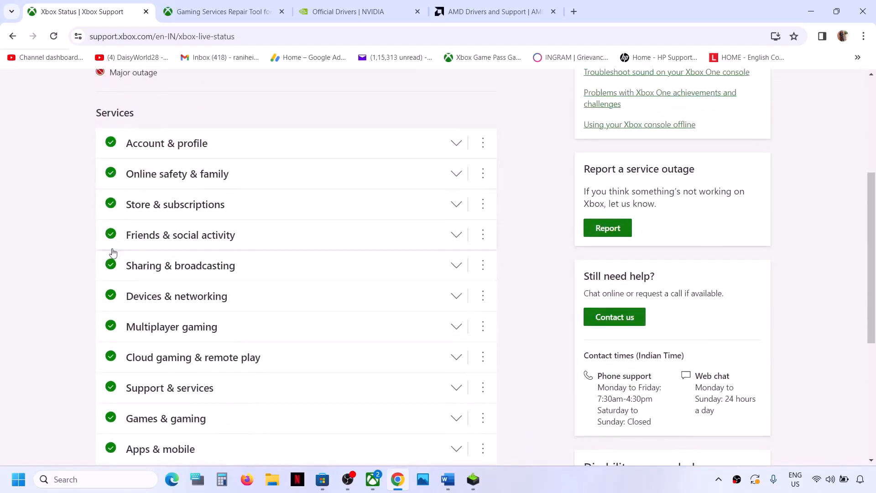
scroll(114, 274, down, 1)
scroll(112, 291, up, 2)
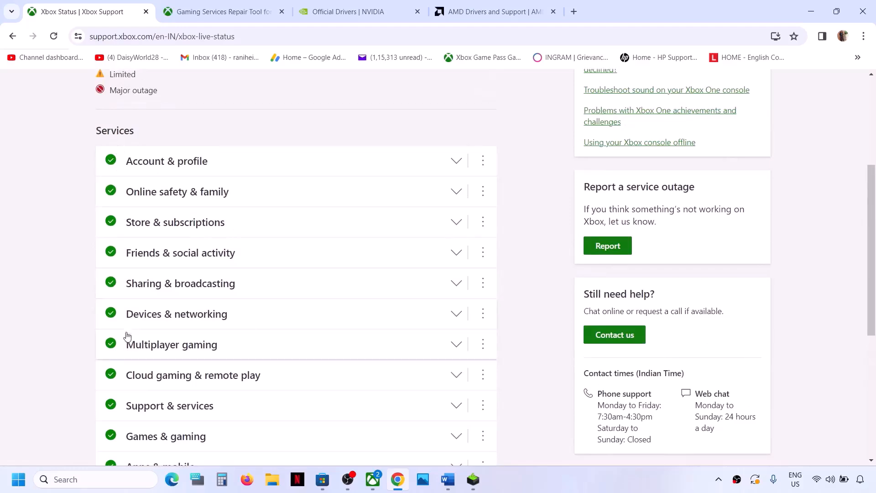
scroll(127, 385, up, 4)
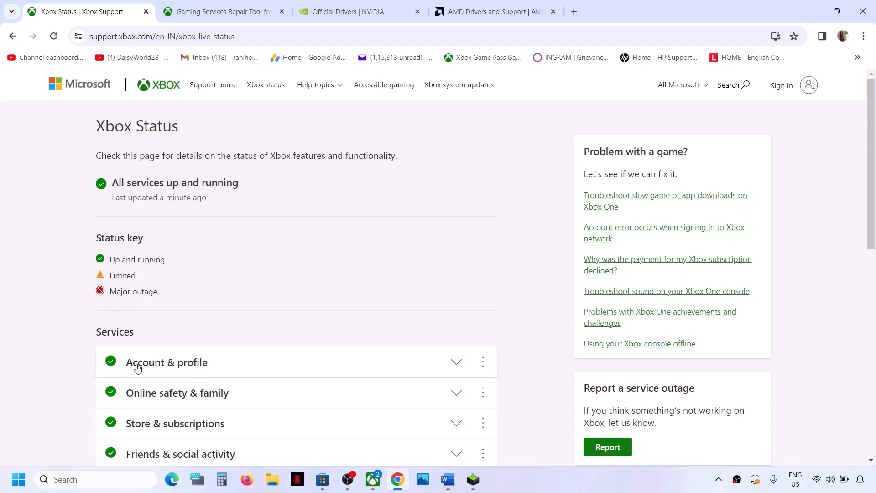
scroll(133, 363, down, 4)
scroll(128, 238, down, 2)
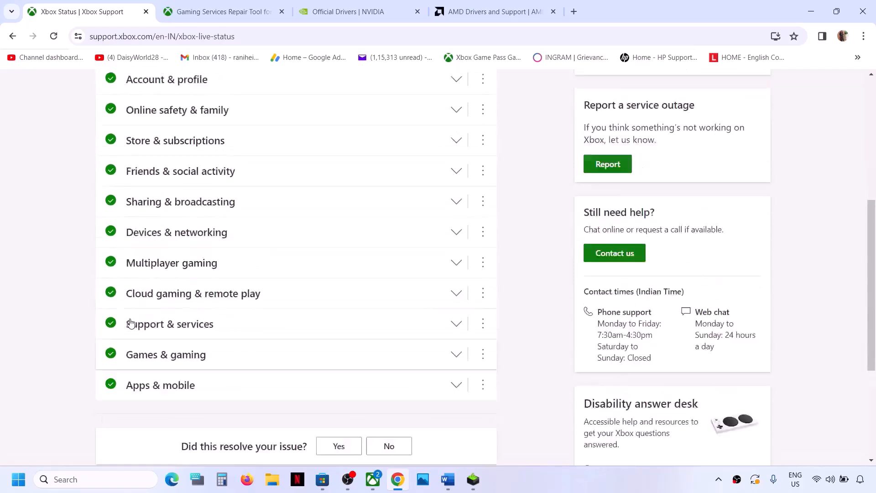
scroll(137, 319, up, 2)
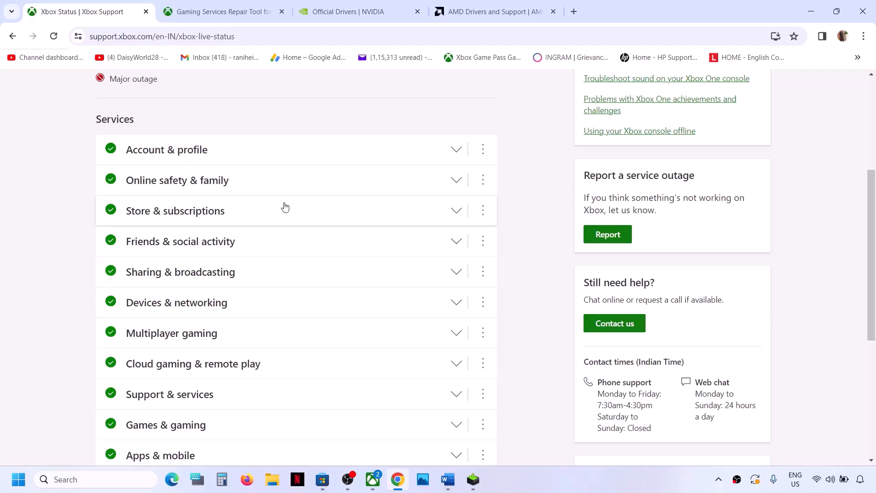
scroll(285, 206, down, 1)
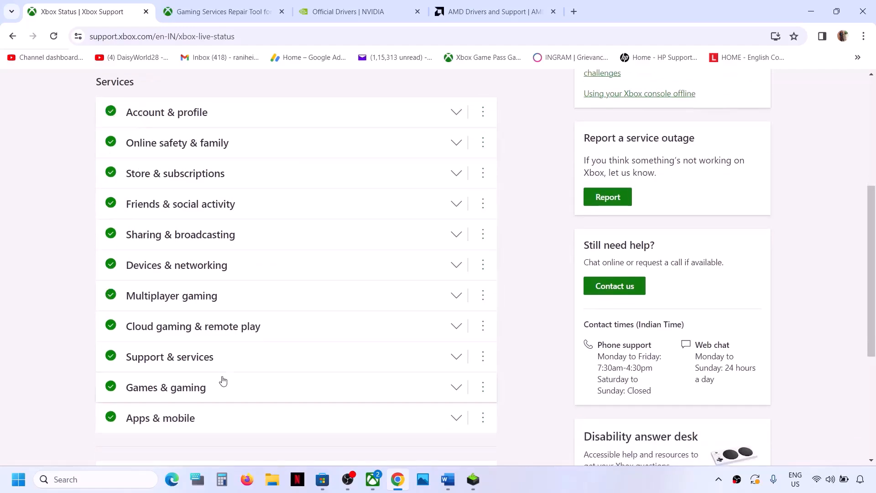
scroll(223, 376, up, 5)
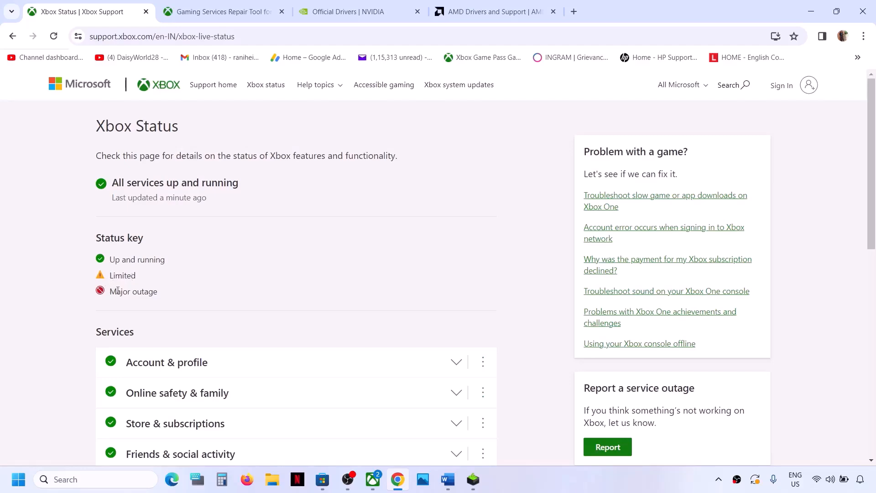
scroll(153, 347, down, 3)
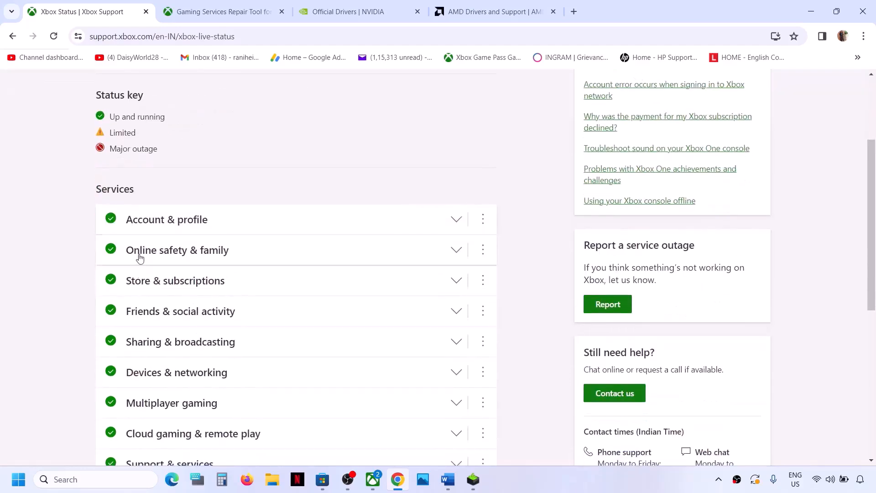
scroll(219, 313, up, 3)
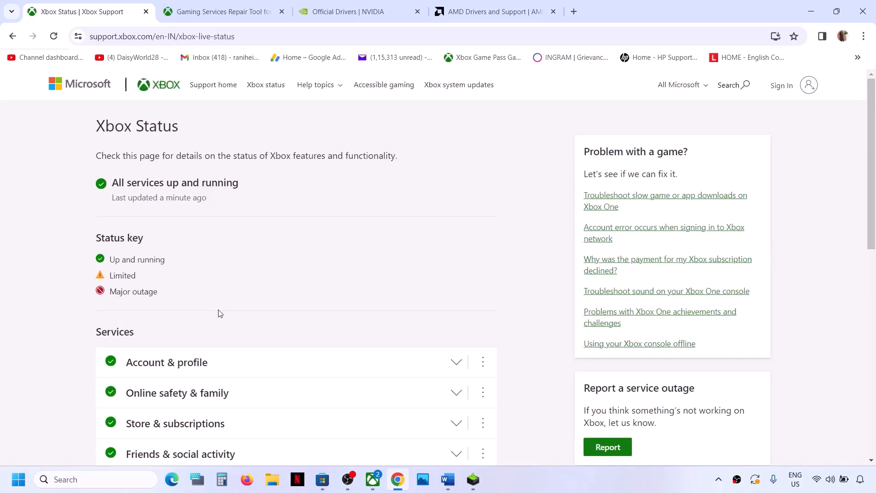
Return to the Word document, highlight the opening words of Step 1 about unplugging external devices, and maximize the window.
click(448, 479)
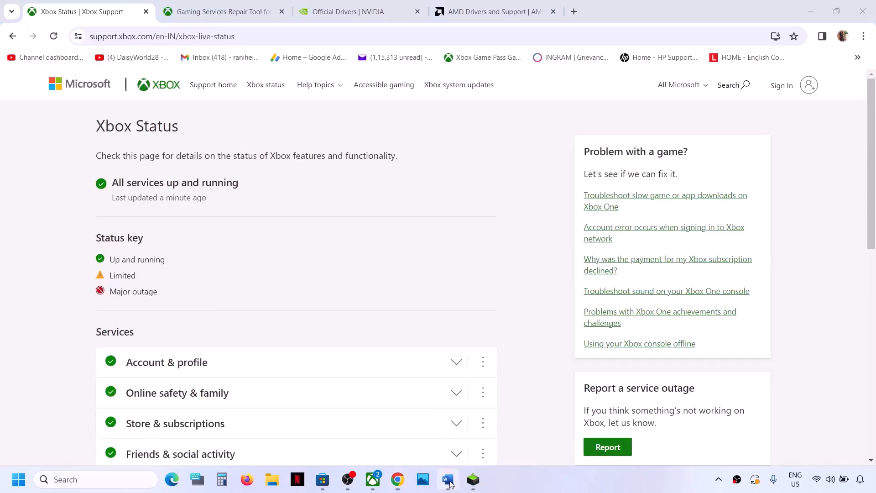
scroll(262, 282, down, 2)
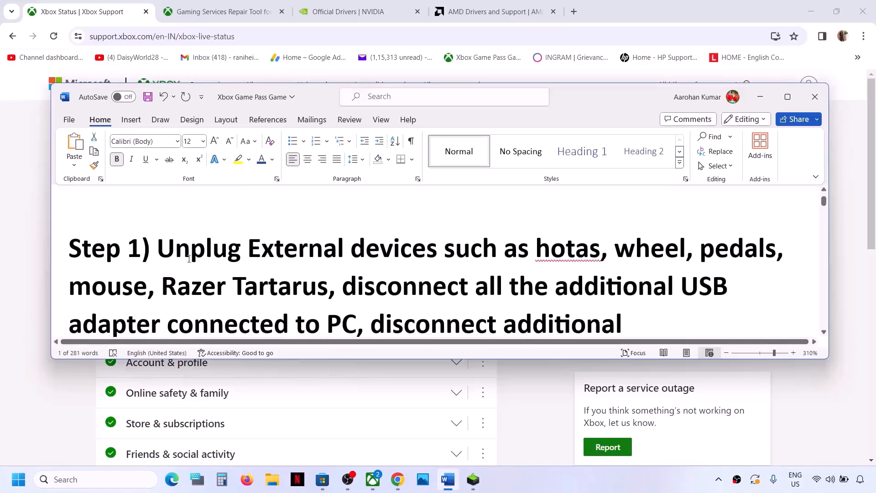
drag(162, 253, 599, 250)
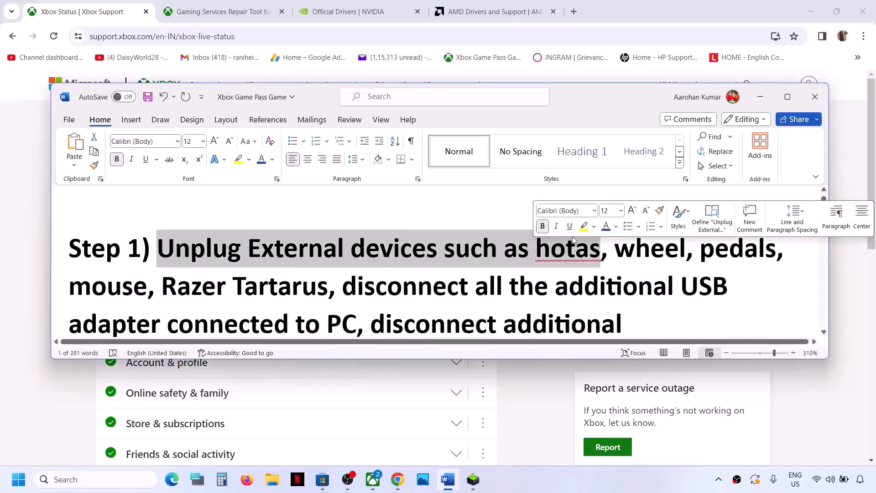
click(786, 98)
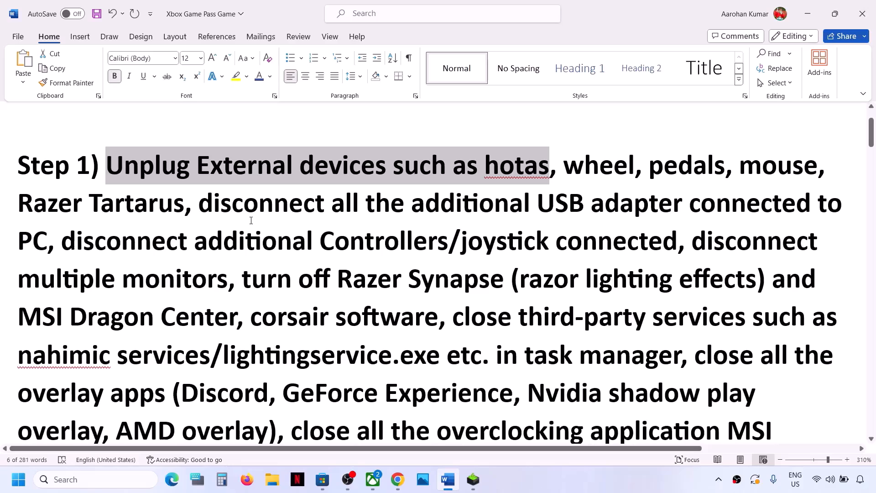
Delete "mouse," from the list of external devices in Step 1.
double_click(755, 160)
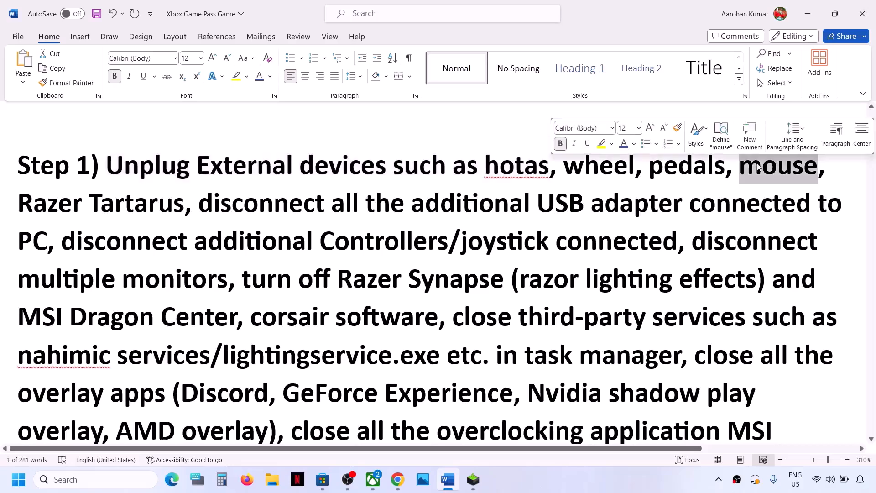
key(BackSpace)
key(BackSpace)
key(BackSpace)
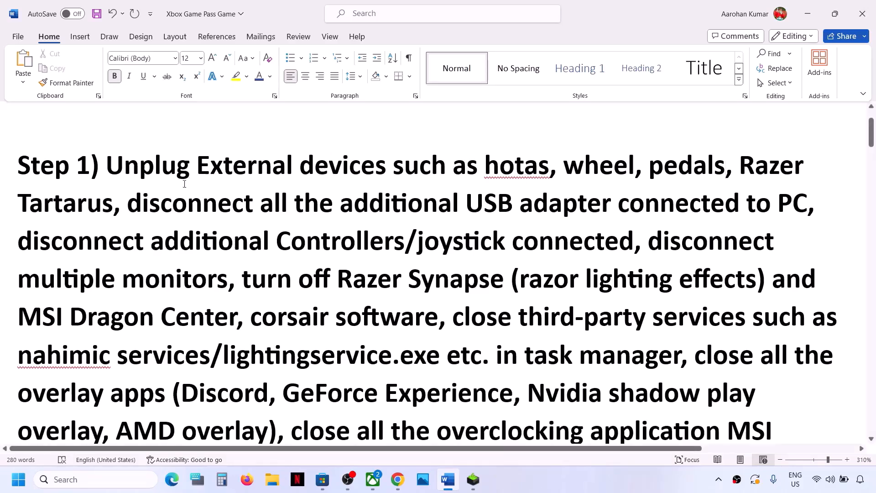
Read through Step 1, highlighting the instructions on USB adapters, controllers, multiple monitors, lighting software and third-party services.
drag(150, 204, 708, 197)
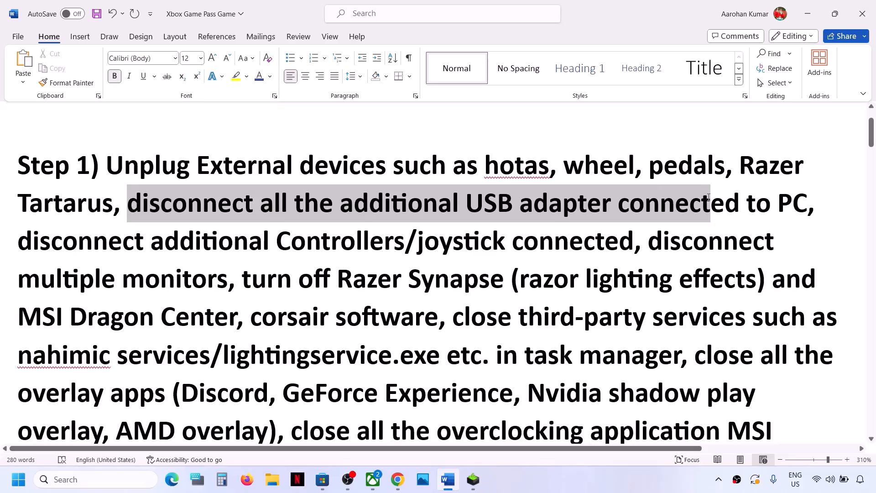
drag(708, 197, 708, 197)
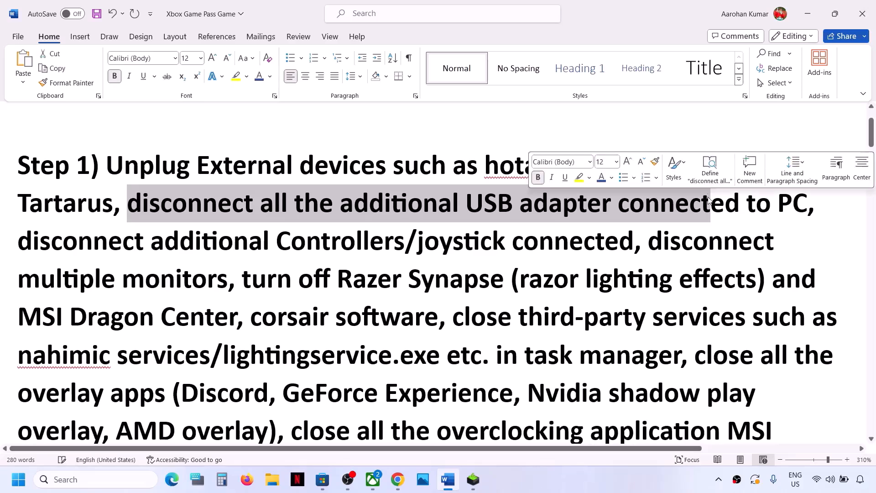
drag(23, 245, 583, 256)
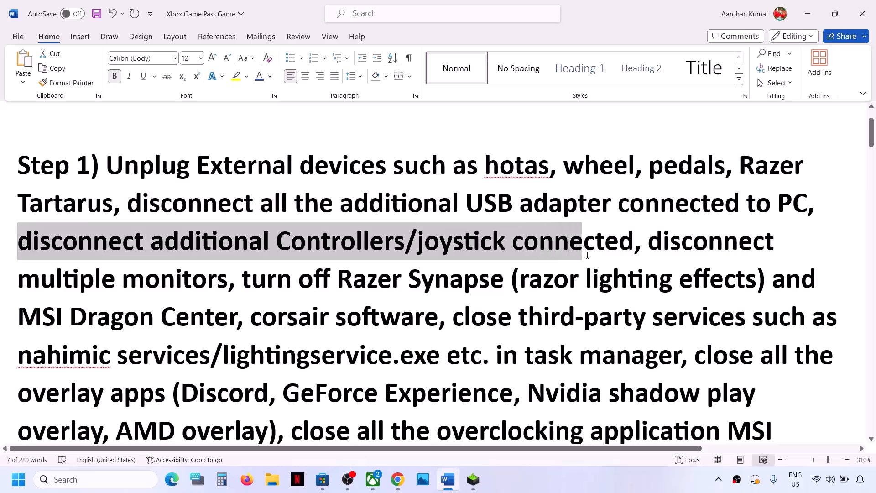
click(62, 256)
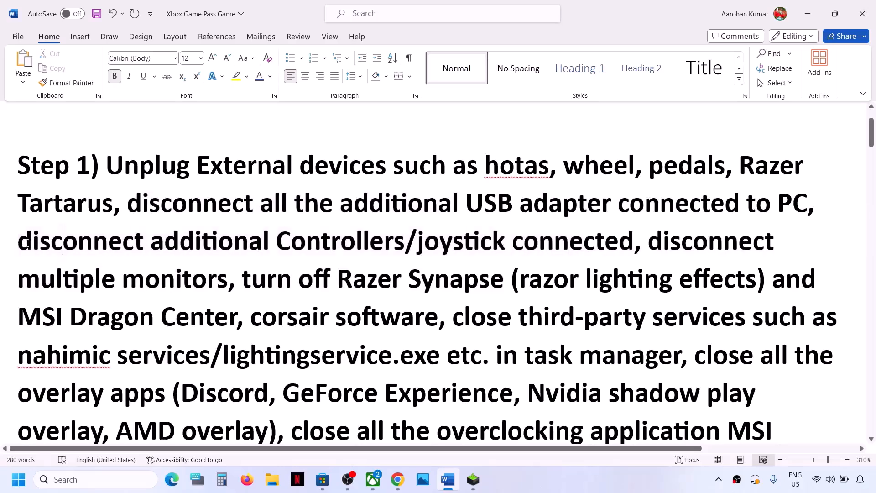
drag(20, 242, 511, 242)
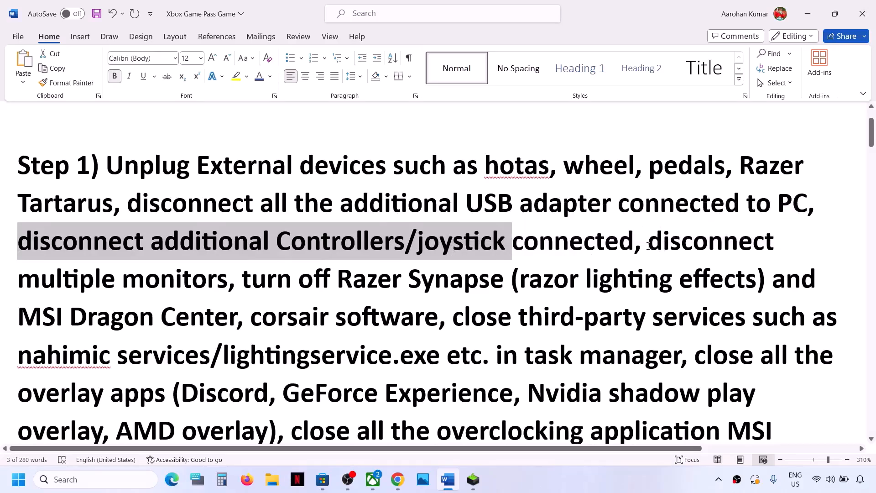
drag(648, 246, 225, 284)
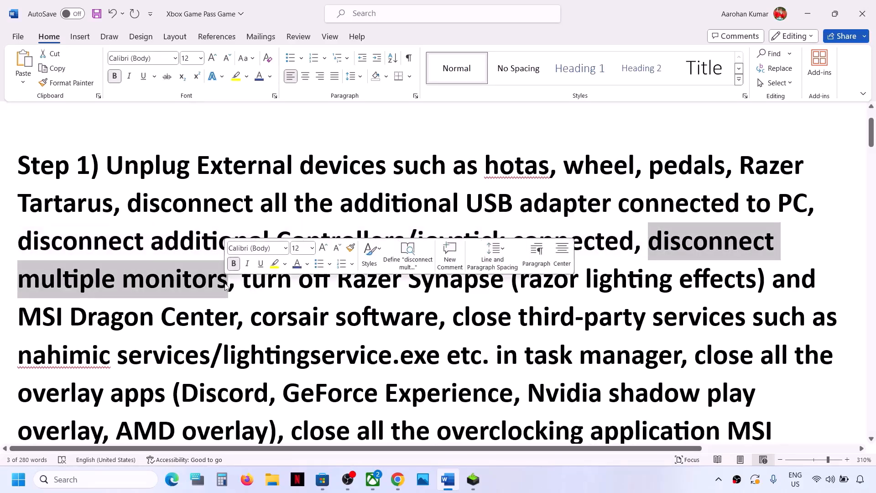
double_click(225, 283)
click(226, 284)
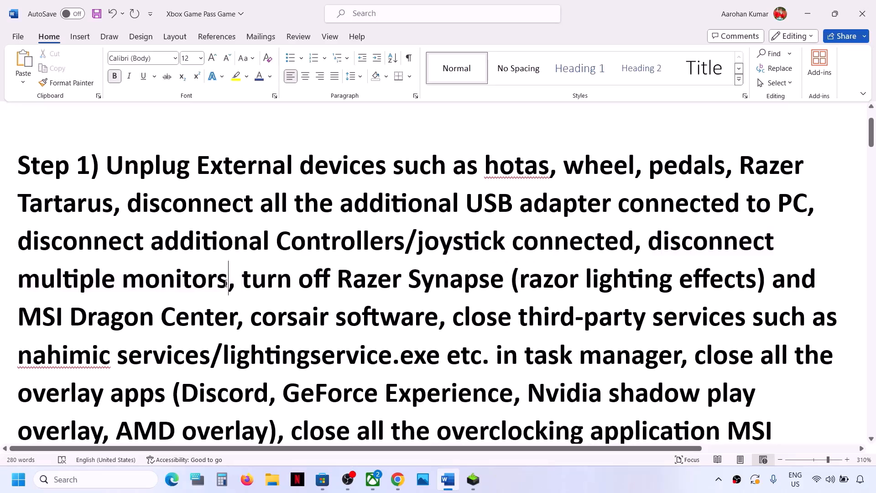
drag(243, 284, 626, 364)
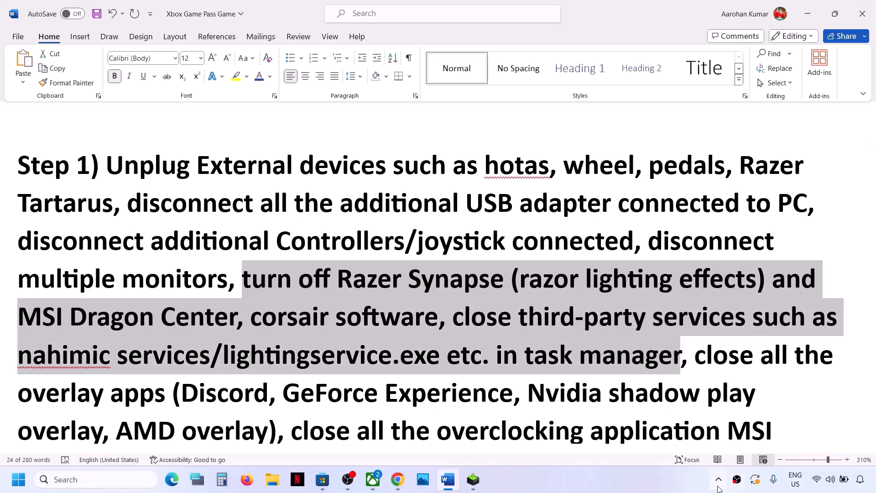
Exit background apps, including Riot Games and Steam, and return to the Word document.
click(719, 479)
right_click(744, 425)
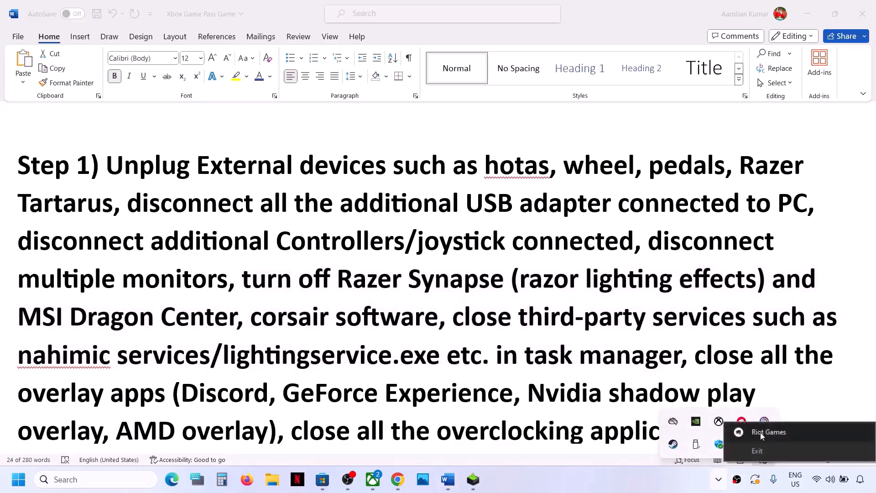
click(757, 451)
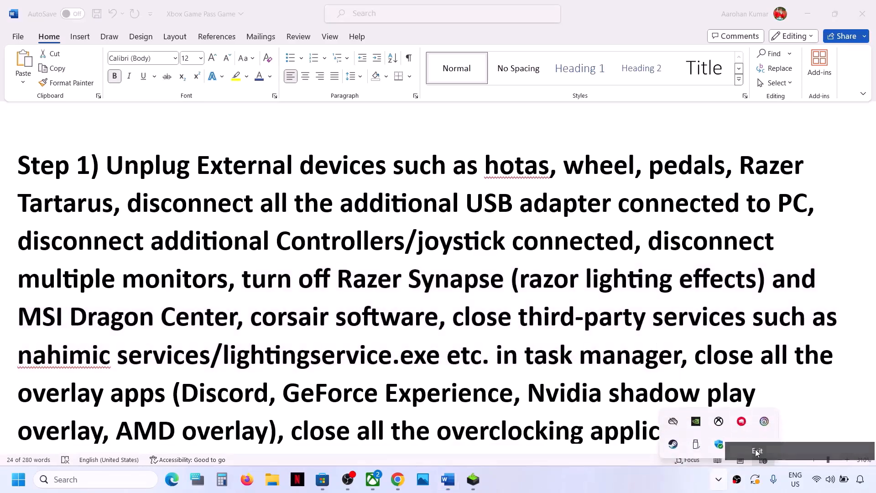
right_click(674, 445)
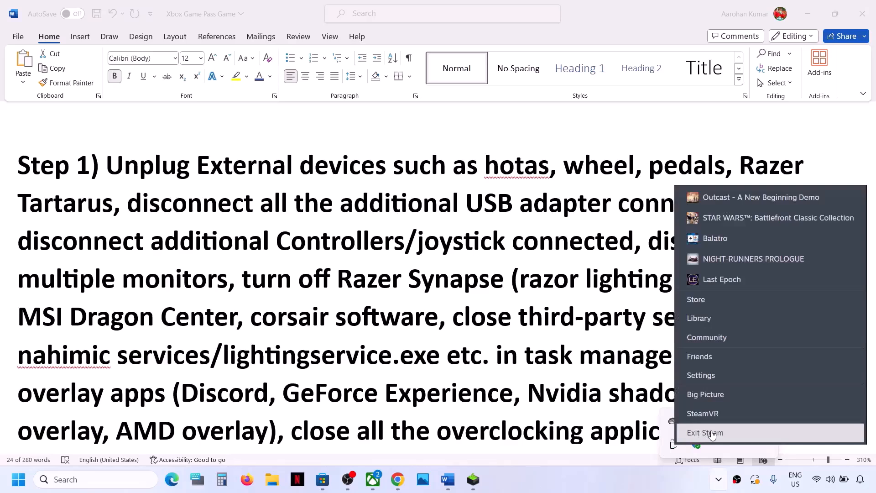
click(708, 432)
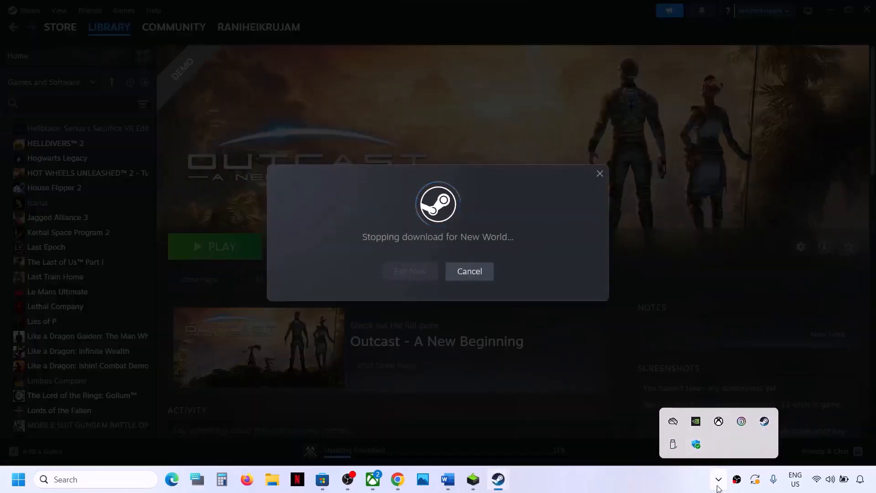
right_click(743, 425)
click(749, 418)
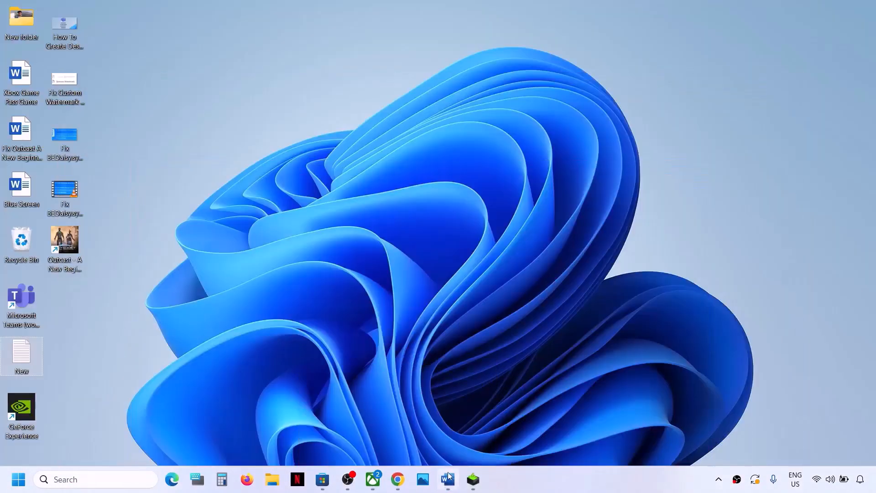
click(373, 480)
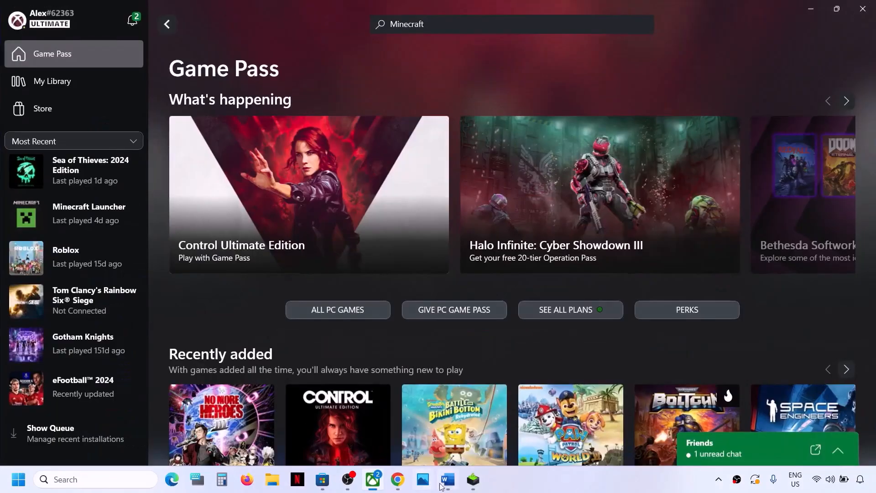
click(448, 479)
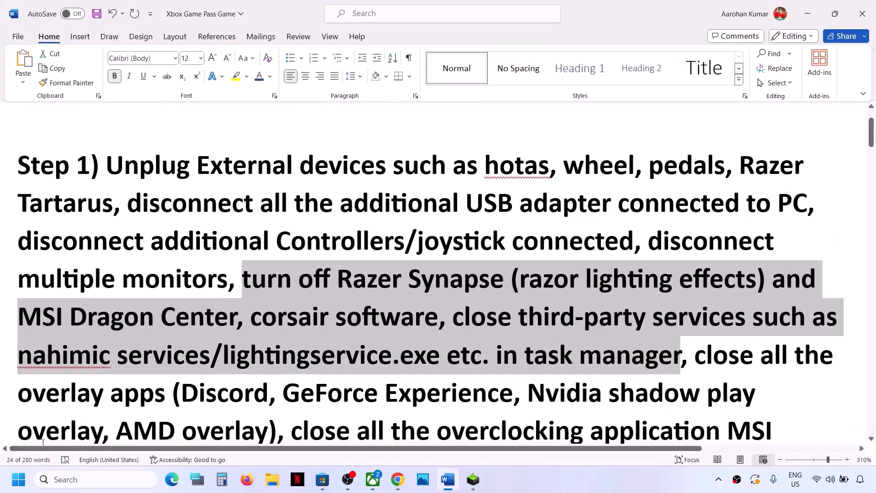
Open Task Manager, bring up the actions available for the OBS Studio process, and return to the Word document.
right_click(18, 479)
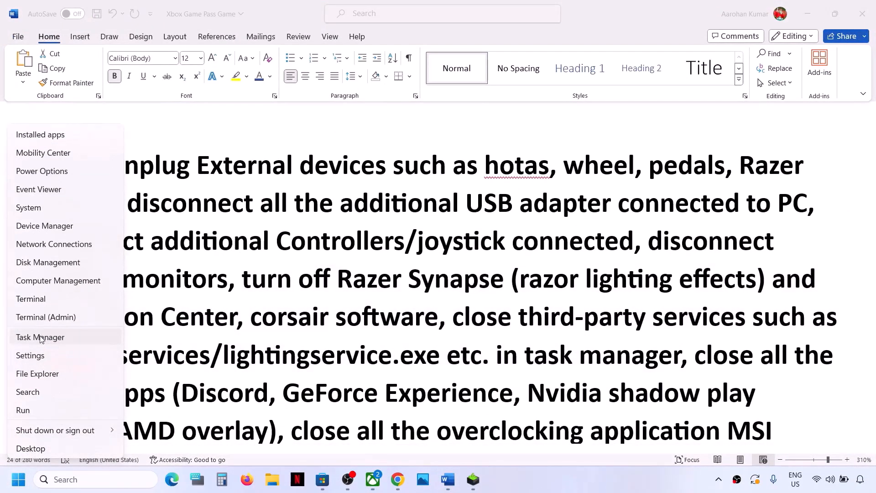
click(40, 337)
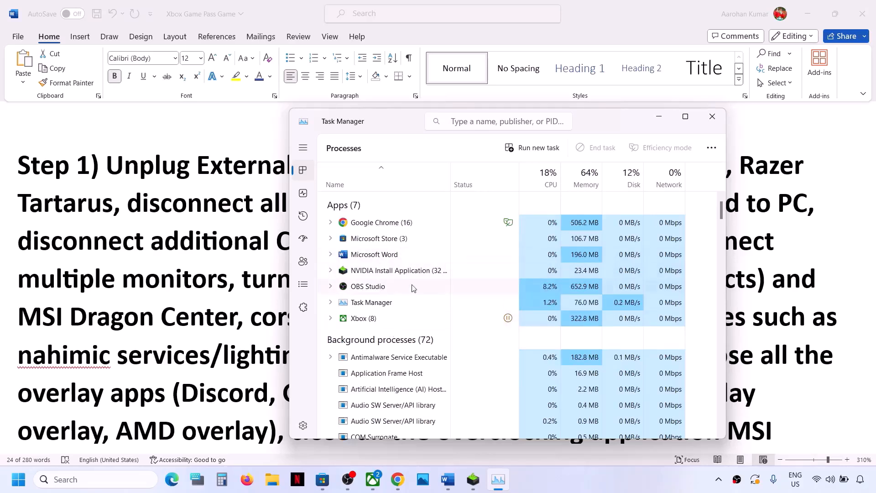
right_click(393, 287)
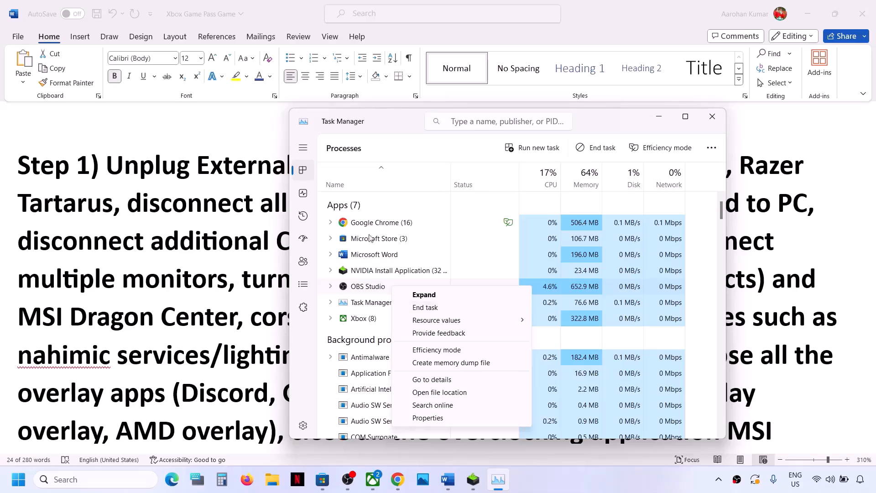
click(268, 340)
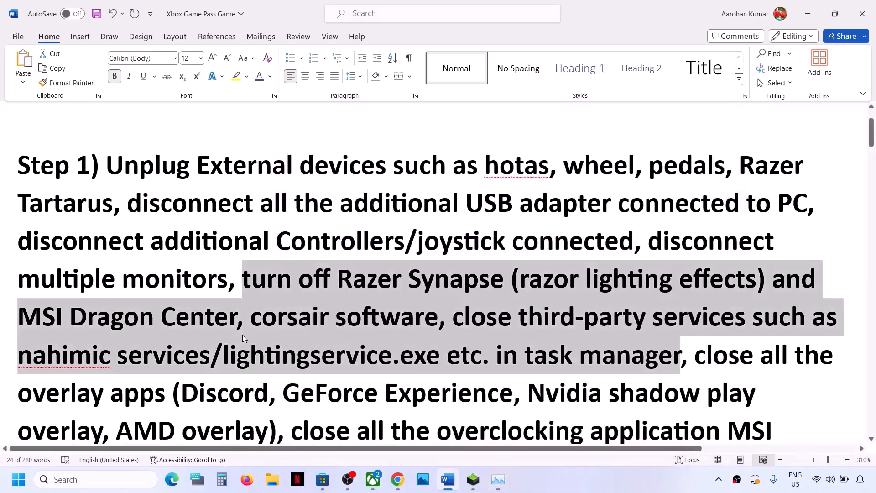
click(309, 374)
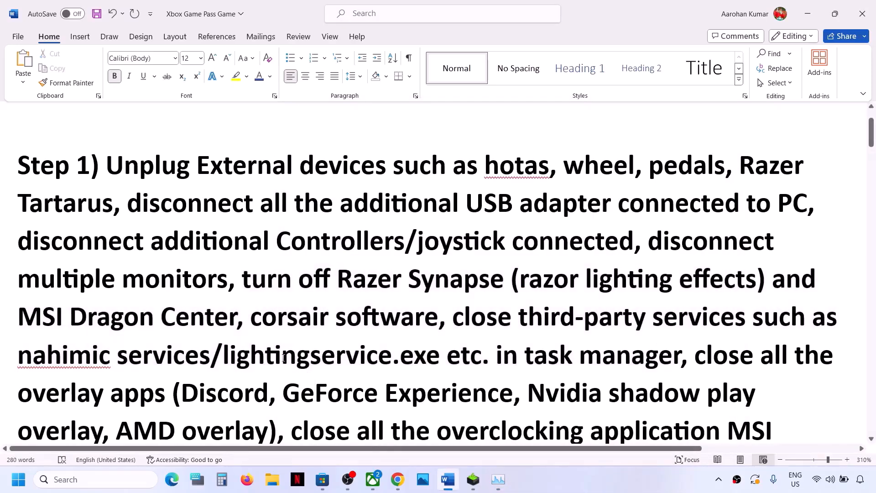
Read on through Step 1, highlighting the instructions on overlay apps, GeForce Experience, overclocking applications and performing a cleanboot.
drag(283, 359, 163, 396)
scroll(162, 399, down, 2)
scroll(162, 400, down, 1)
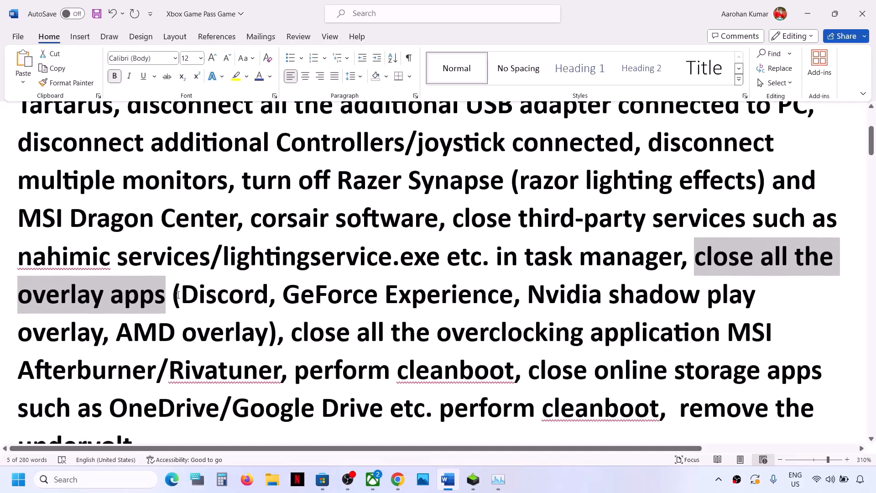
drag(182, 295, 513, 296)
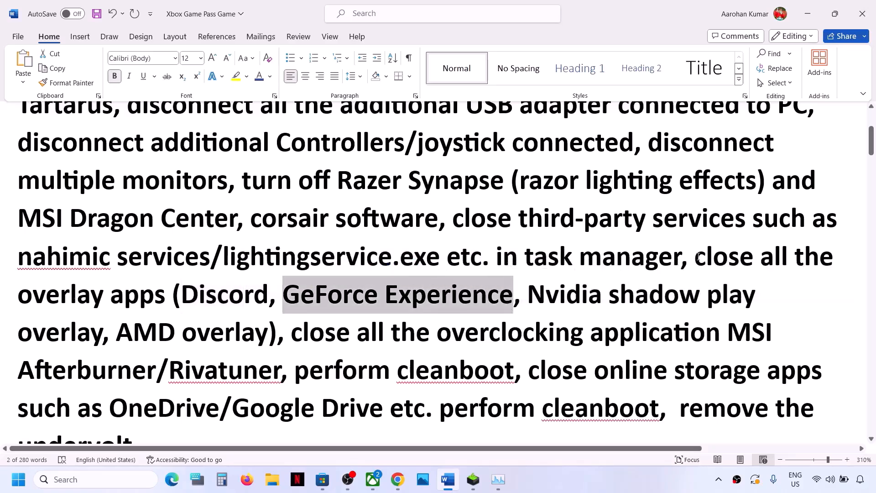
drag(698, 256, 275, 360)
click(291, 333)
click(559, 297)
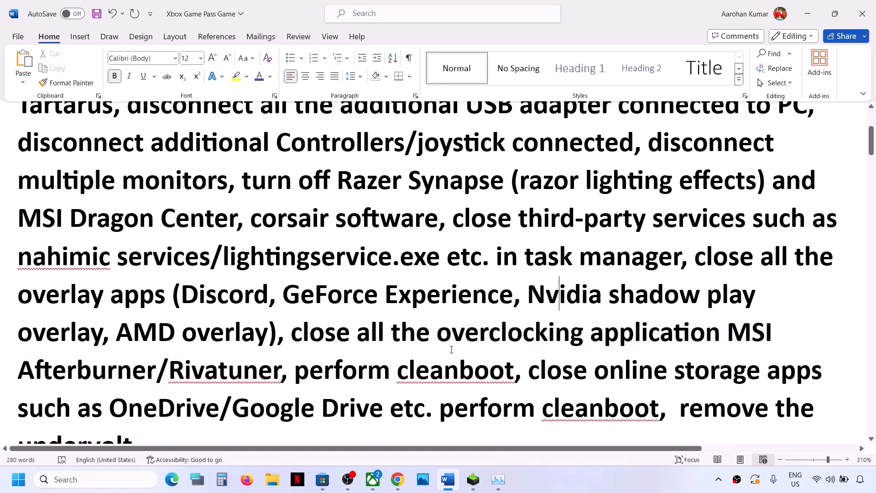
drag(444, 338, 604, 338)
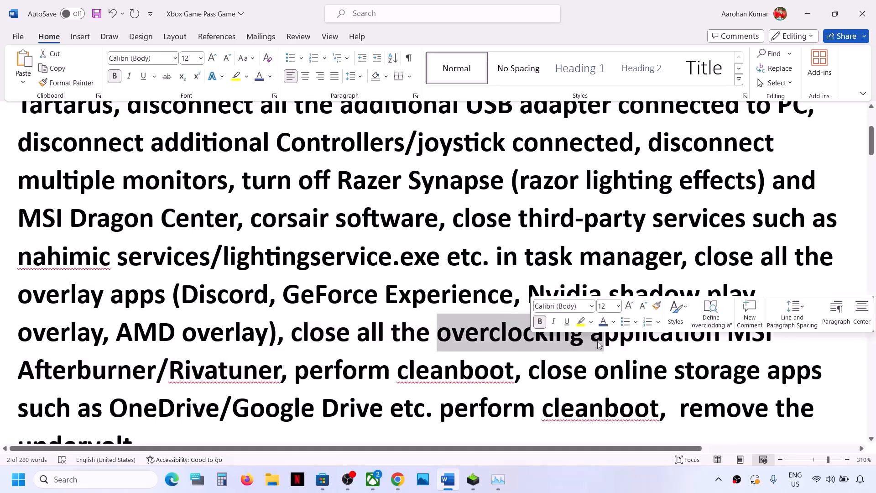
drag(297, 379, 514, 379)
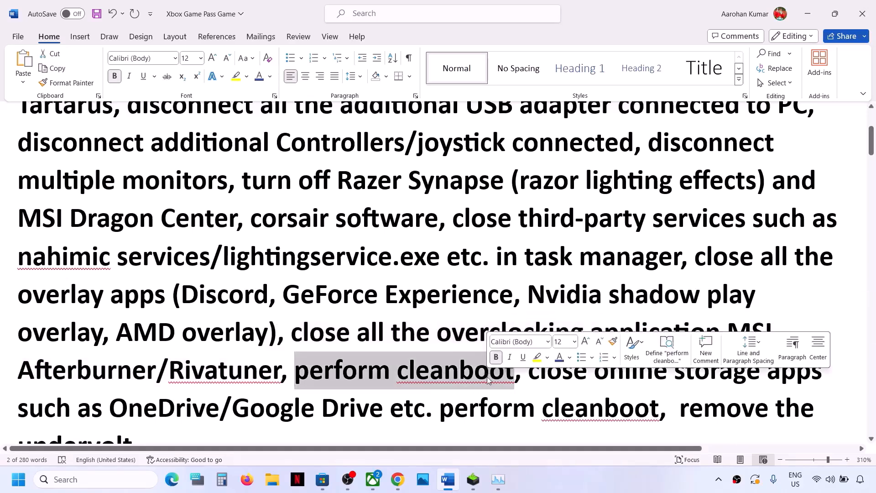
Open System Configuration, hide all Microsoft services in the services list, and confirm the settings.
click(86, 487)
text(system)
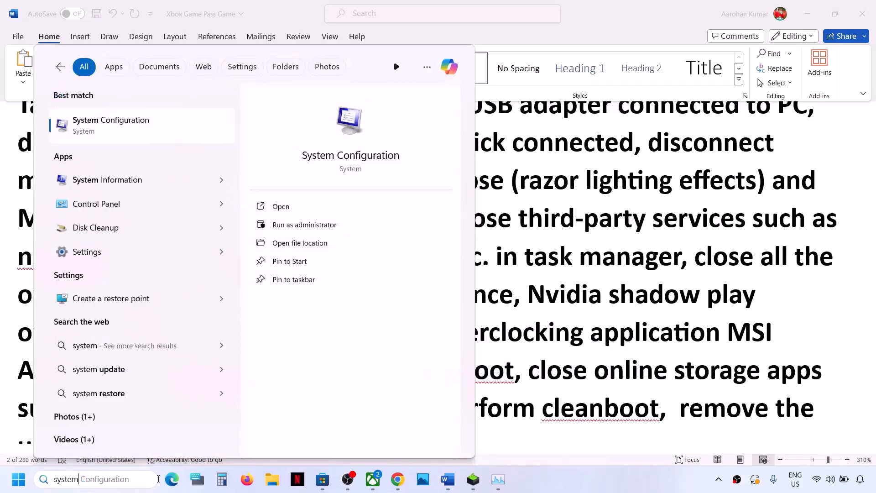
click(129, 479)
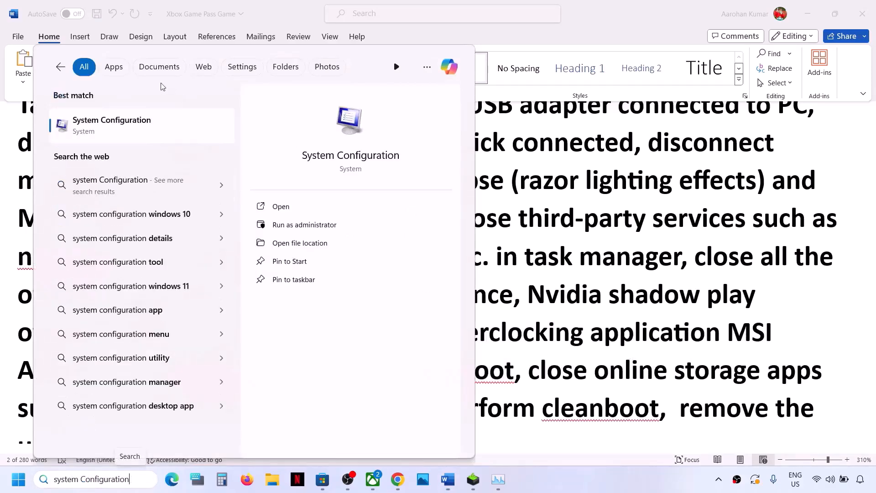
click(111, 136)
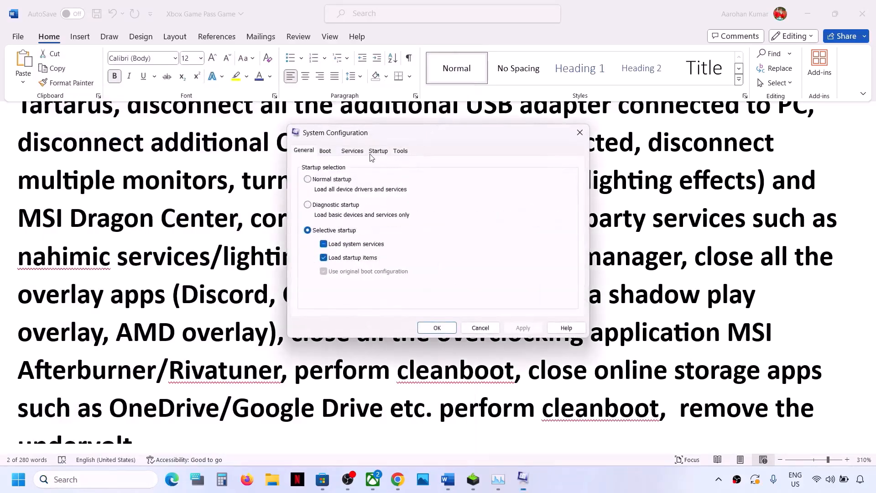
click(352, 151)
click(301, 308)
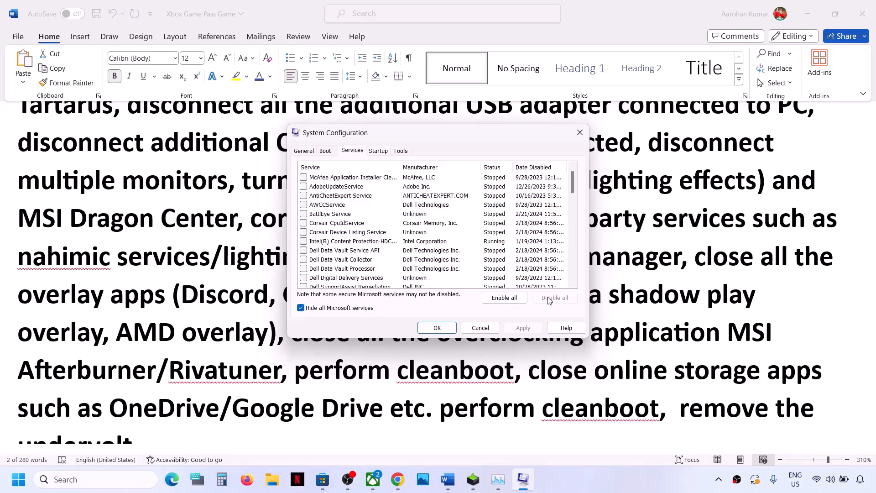
click(437, 328)
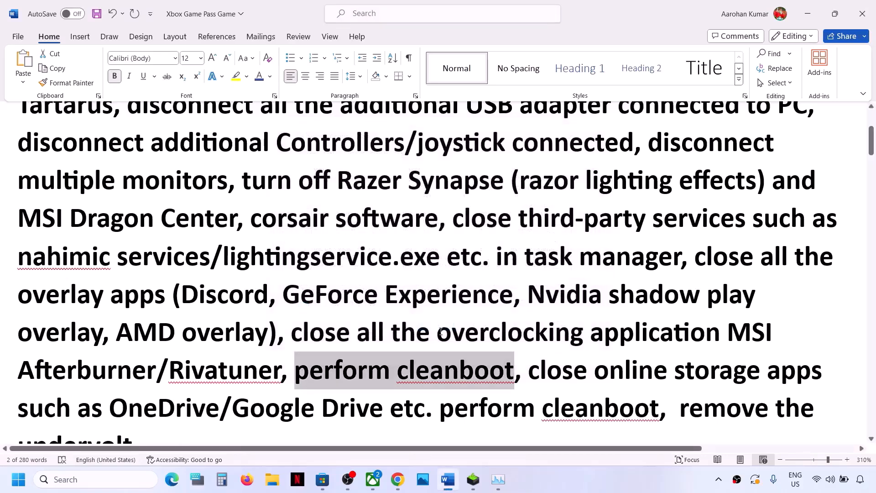
Highlight the instruction on closing online storage apps in Step 1 and quit OneDrive.
scroll(441, 332, down, 2)
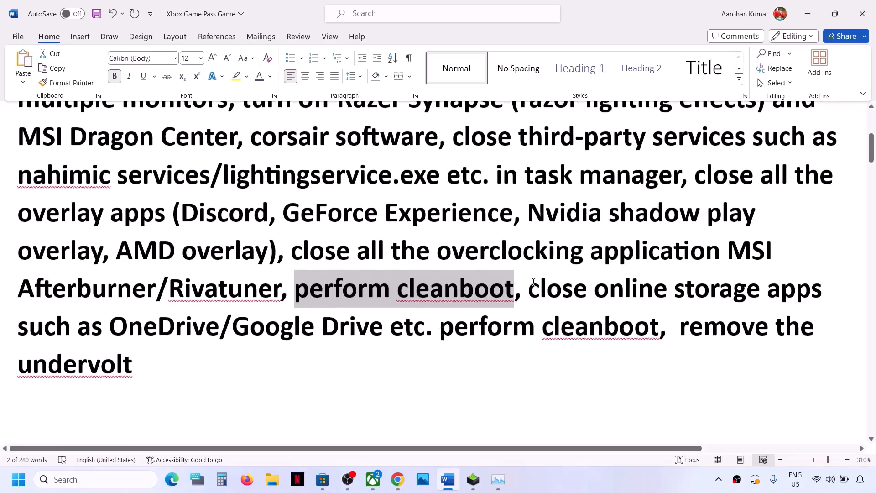
drag(532, 286, 728, 289)
drag(529, 288, 206, 326)
click(719, 481)
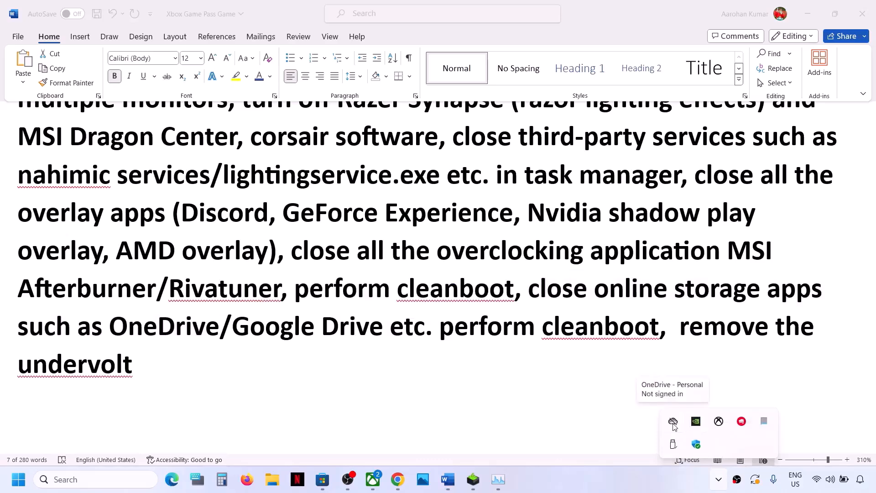
right_click(673, 421)
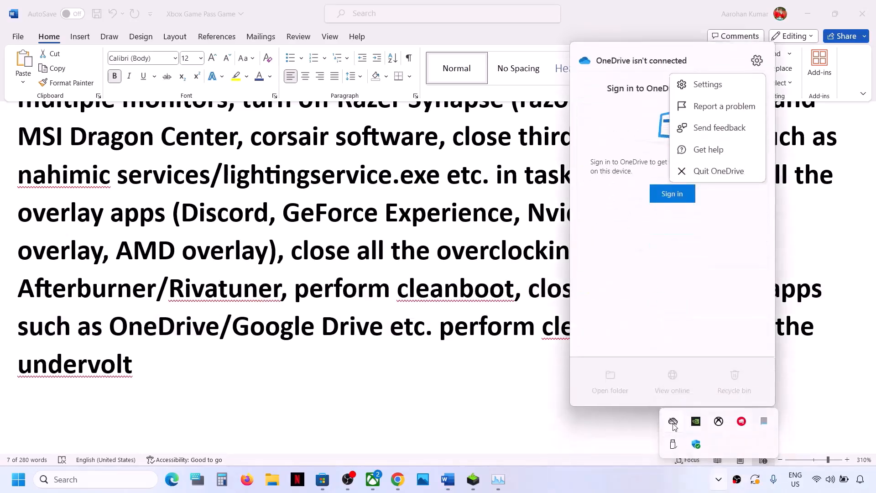
click(732, 172)
click(475, 248)
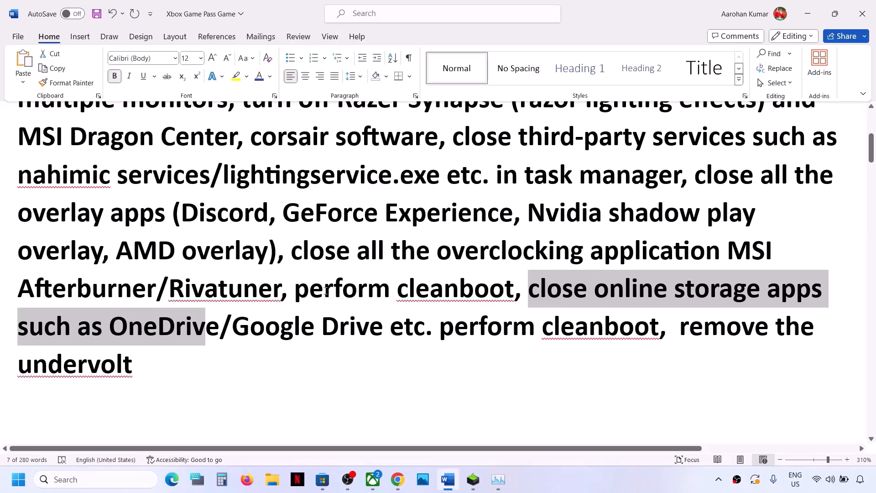
Highlight the cleanboot and "remove the undervolt" instructions in Step 1 and "Restart PC" in Step 2.
drag(326, 291, 513, 292)
drag(684, 326, 761, 351)
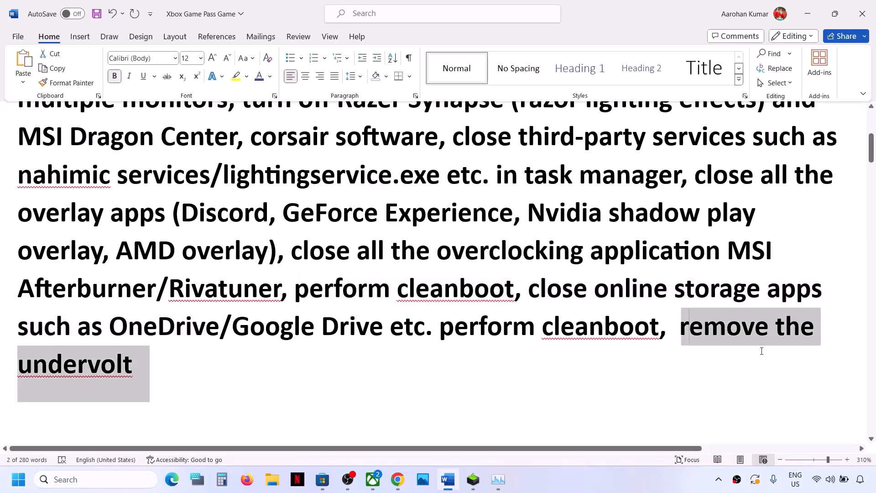
click(428, 328)
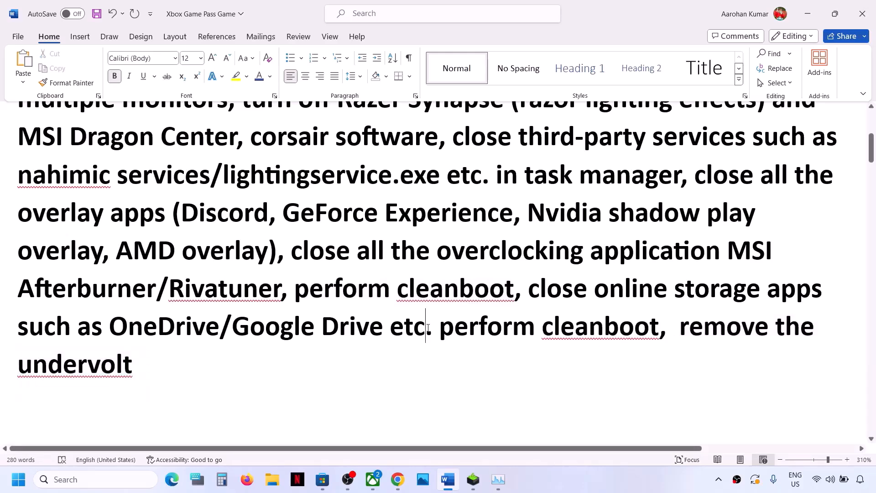
scroll(426, 326, down, 5)
scroll(411, 326, up, 1)
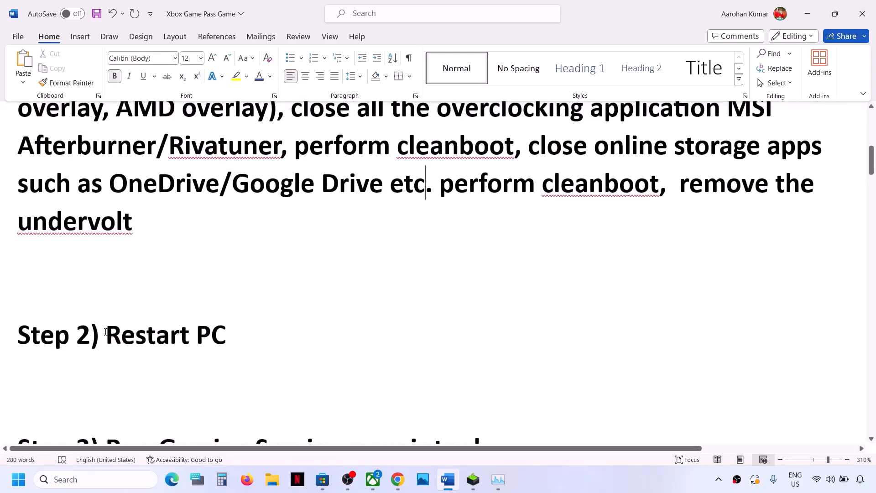
drag(106, 331, 303, 338)
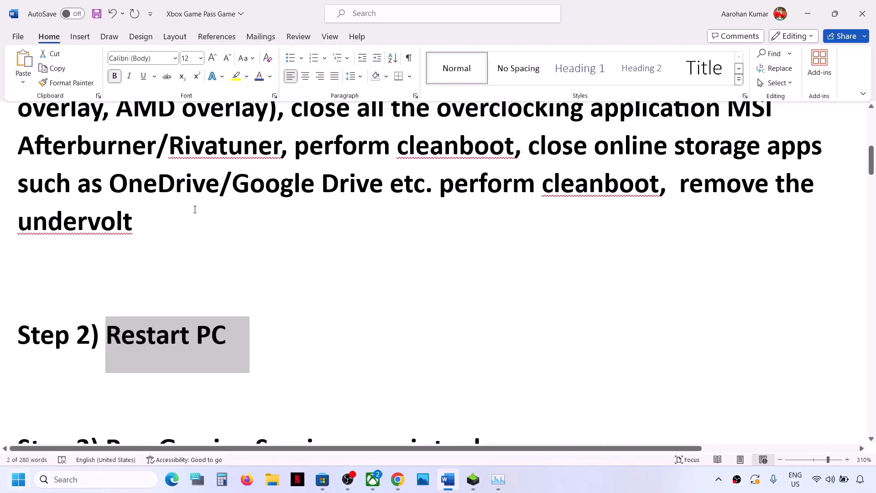
scroll(195, 209, up, 5)
scroll(252, 221, down, 9)
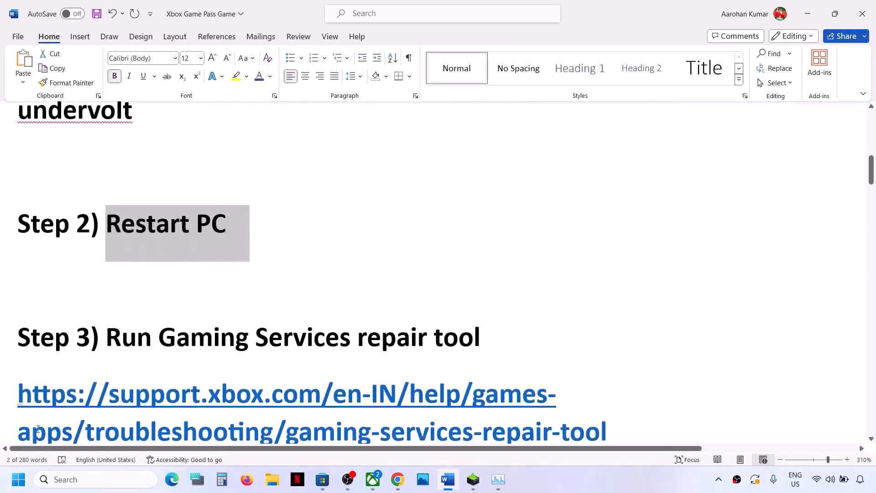
Show the Windows power options for restarting the PC and dismiss them without restarting.
click(18, 479)
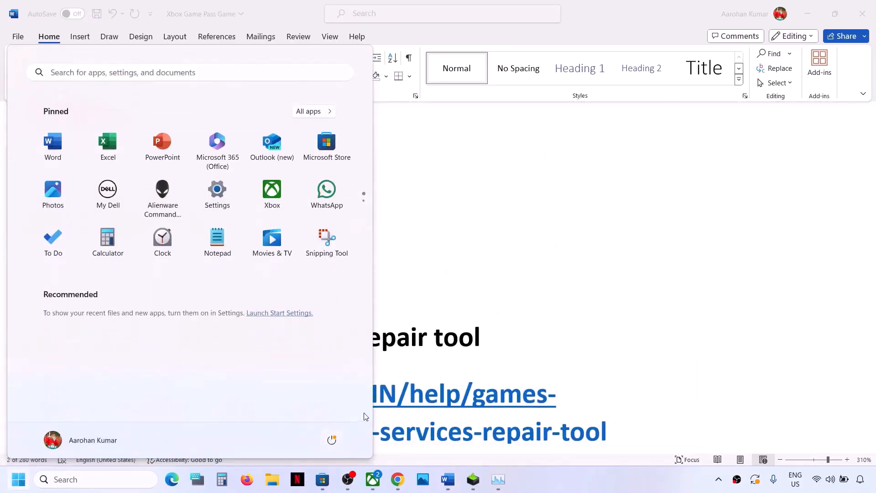
click(331, 439)
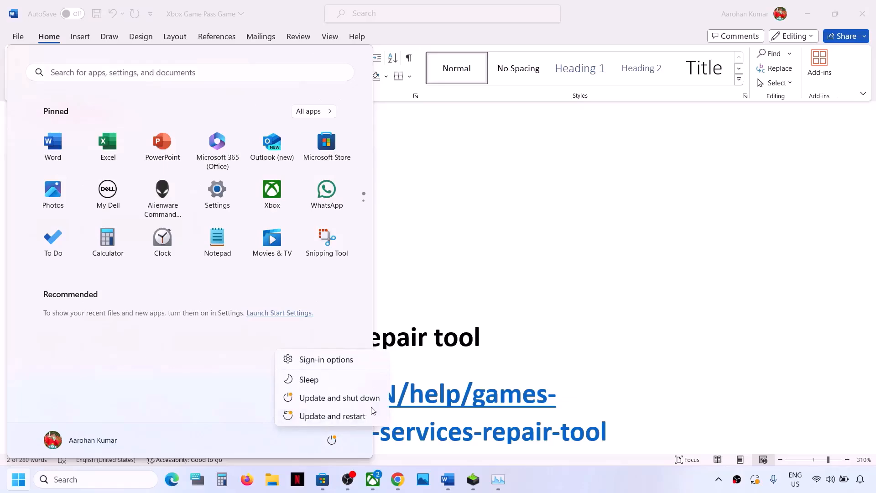
click(571, 317)
click(571, 316)
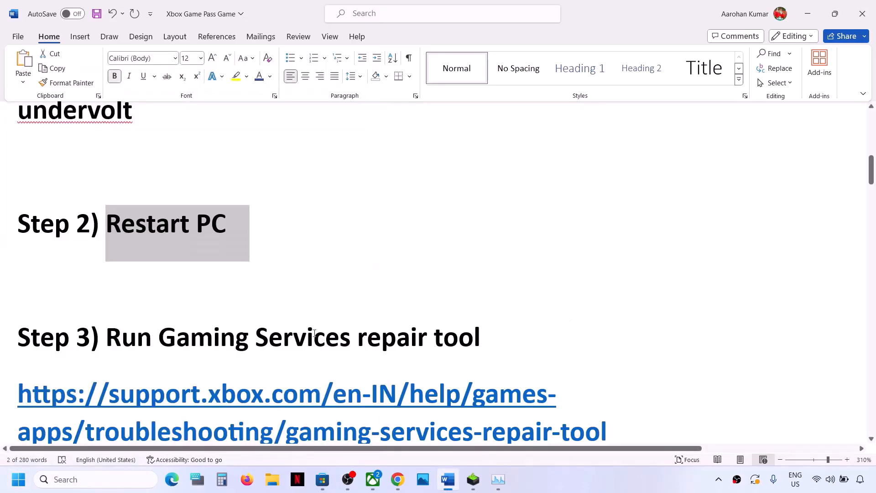
Highlight the Gaming Services repair tool link in Step 3 and switch to its Xbox Support page in Chrome.
scroll(315, 333, down, 3)
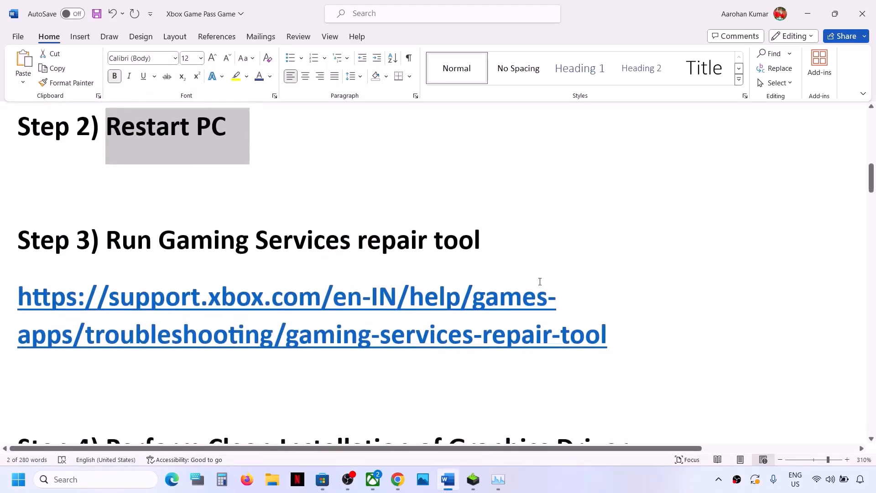
drag(618, 330, 132, 284)
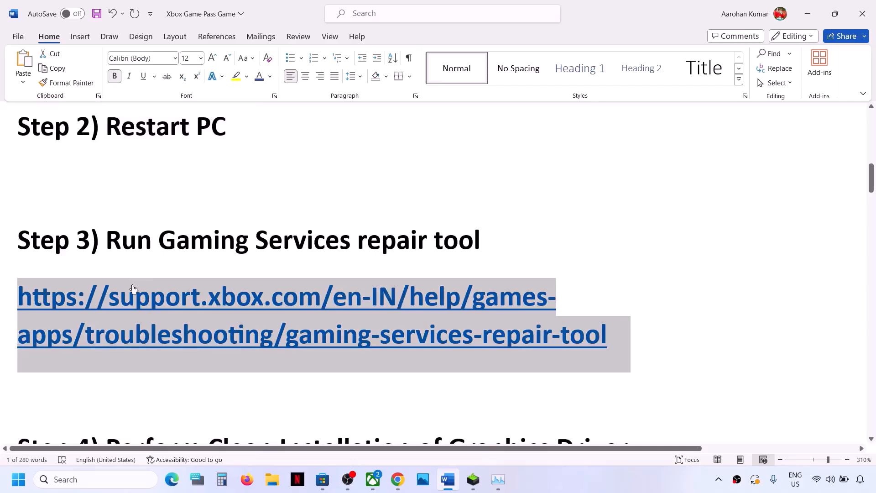
click(397, 479)
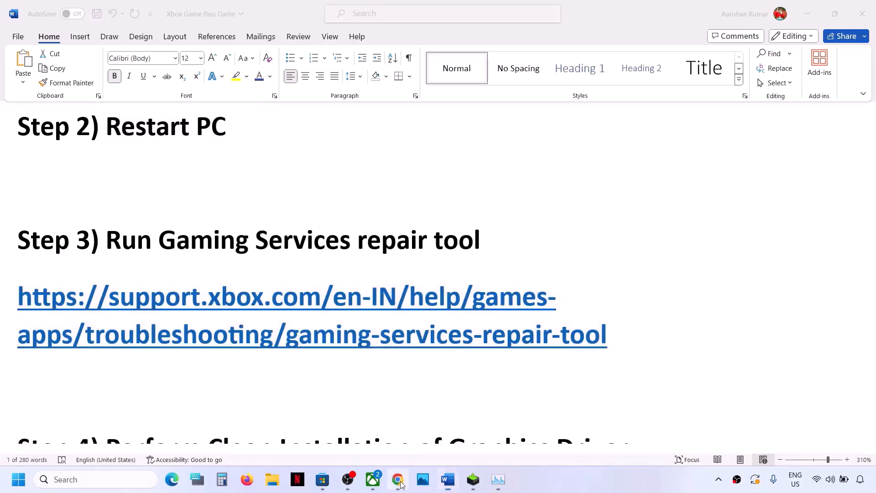
click(221, 19)
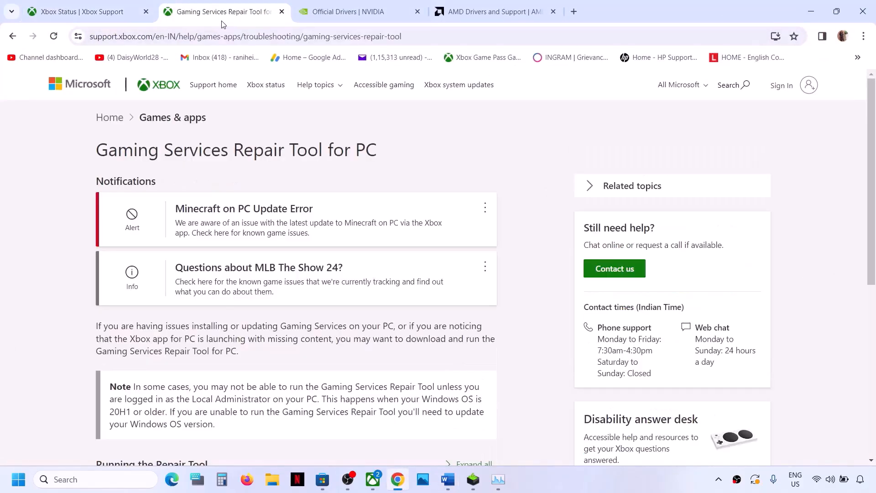
Expand the "Downloadable version" section and download the Gaming Services Repair Tool for PC.
scroll(242, 211, down, 6)
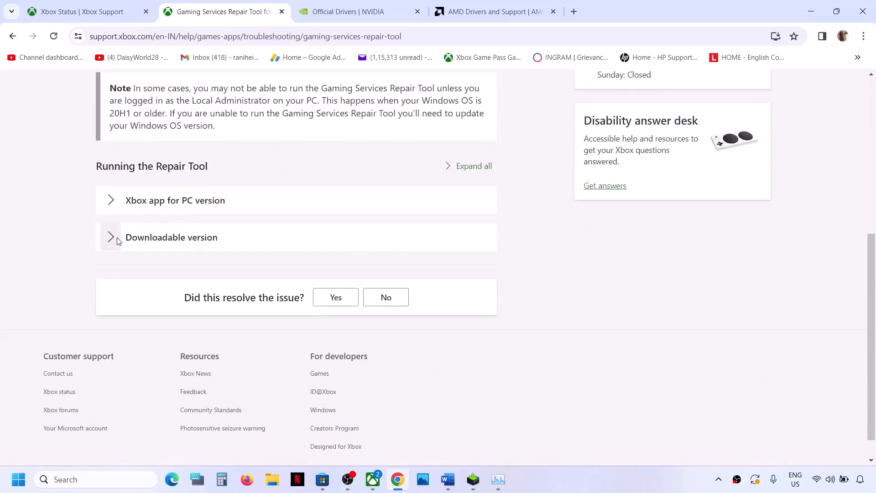
click(111, 238)
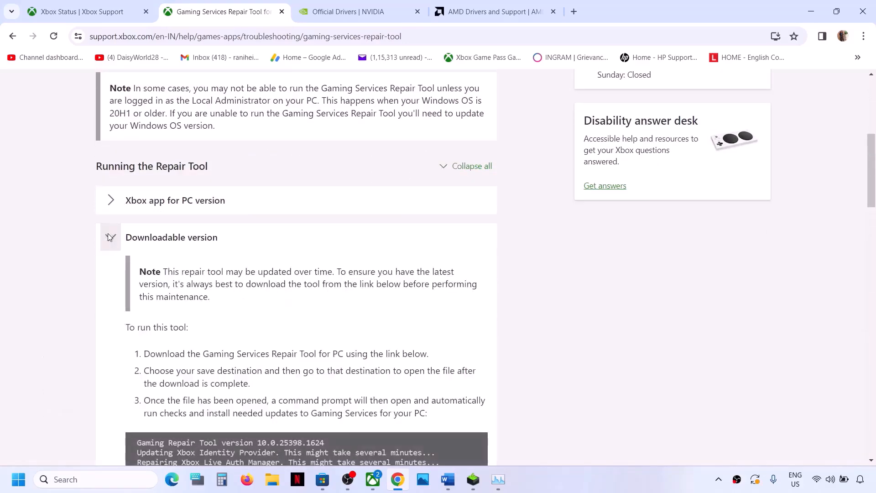
scroll(229, 286, down, 1)
scroll(230, 286, down, 7)
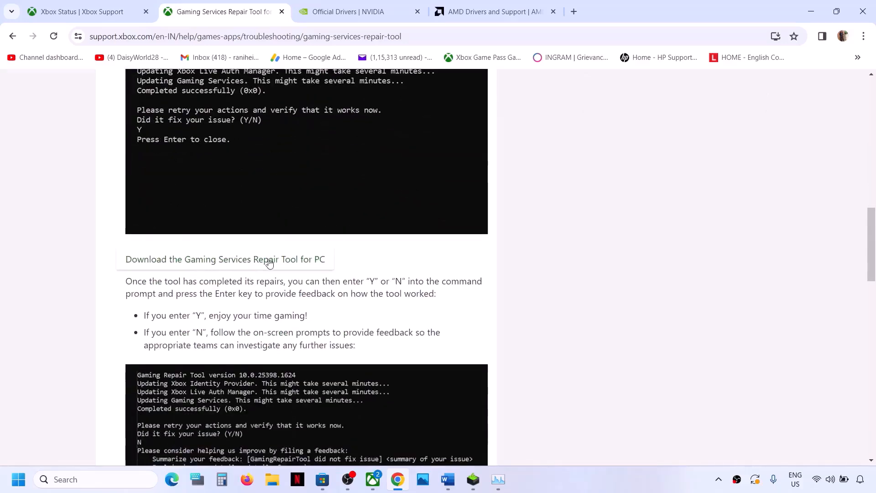
click(287, 260)
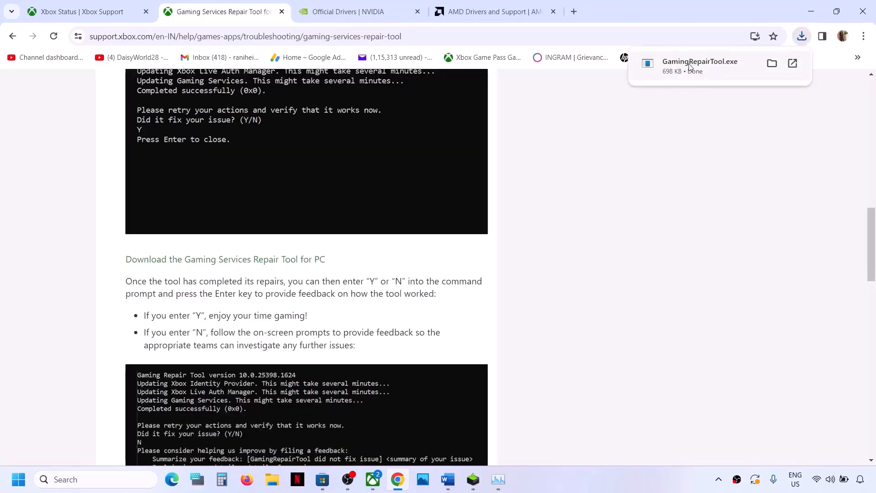
Run the downloaded GamingRepairTool.exe and start a Gaming Services Repair Tool repair from the Support page of the Xbox app.
click(682, 71)
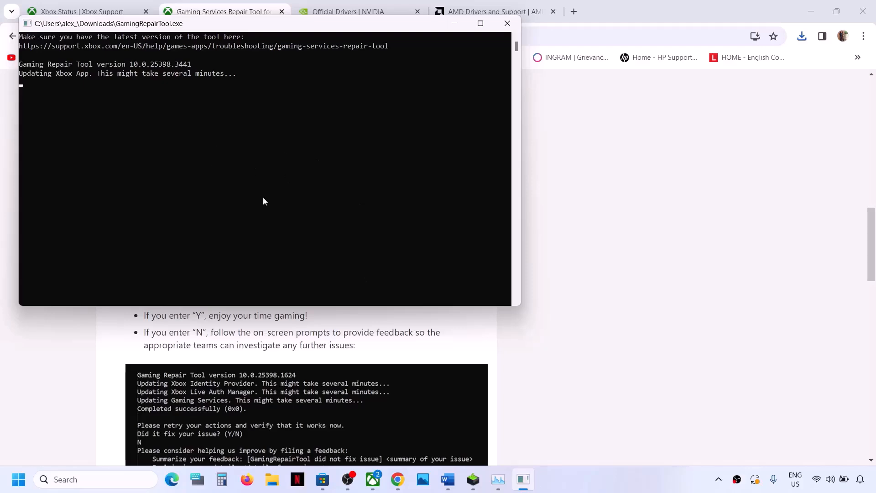
click(574, 389)
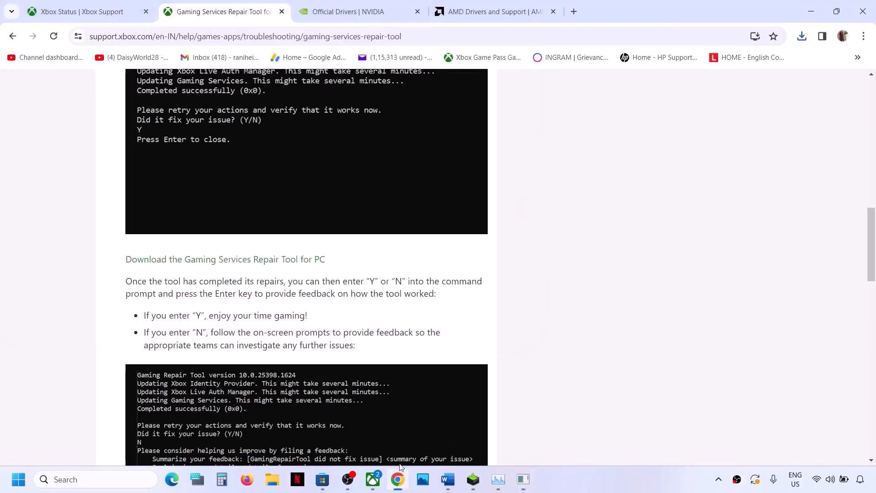
click(373, 487)
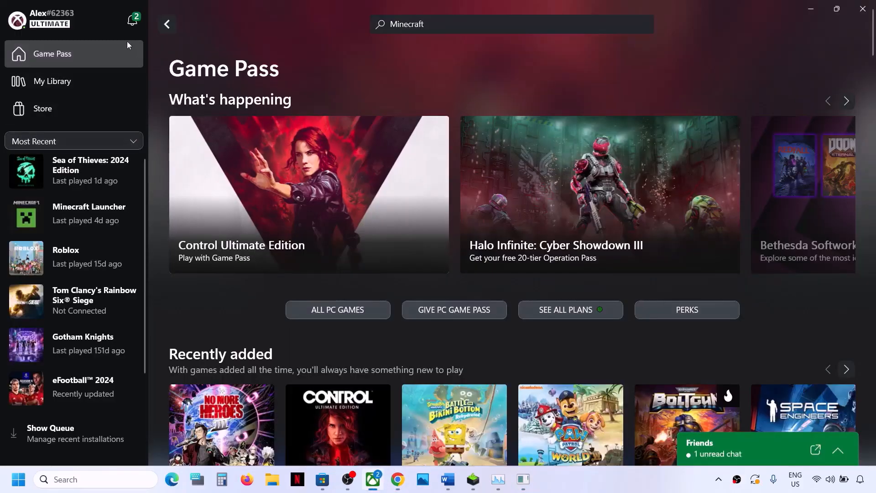
click(41, 21)
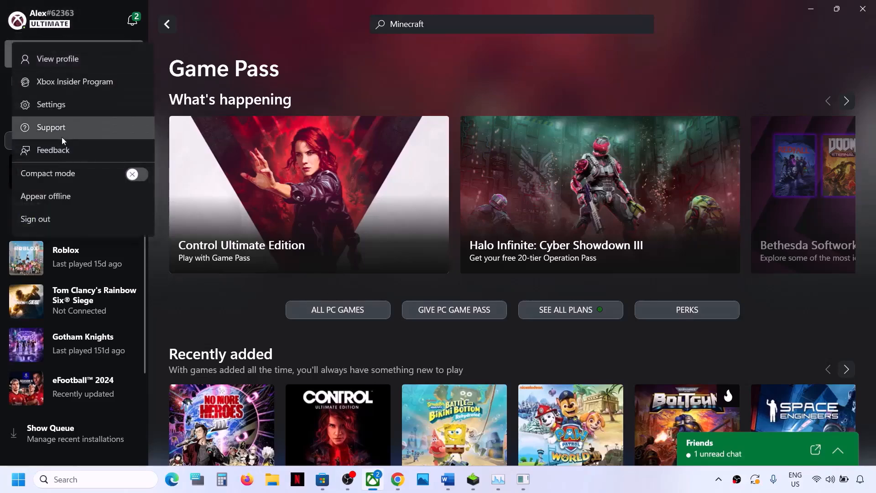
click(51, 127)
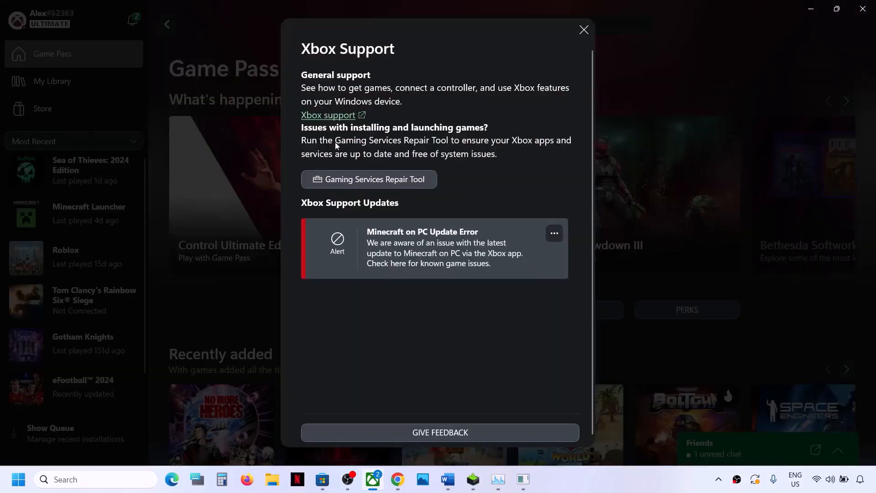
click(401, 181)
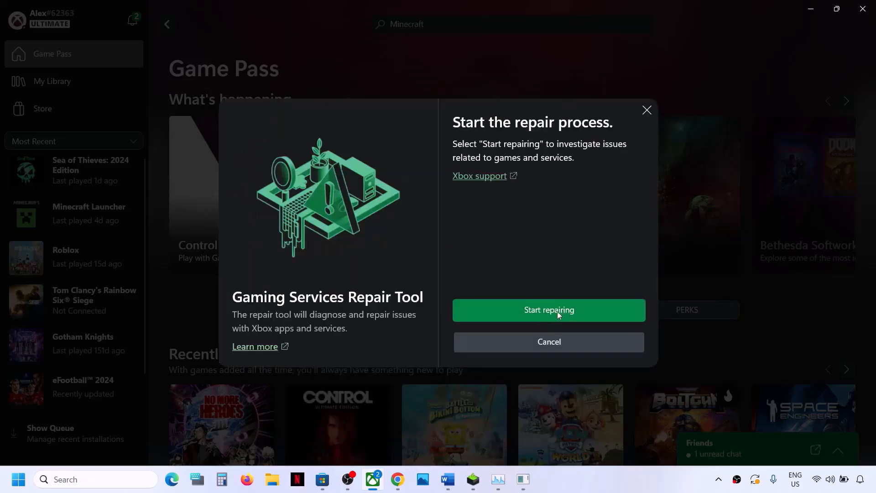
click(548, 311)
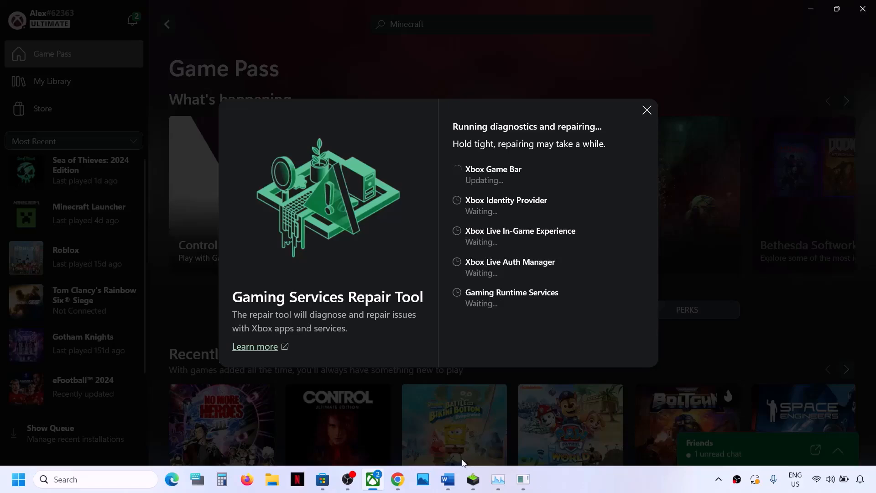
Switch to the Word document and highlight the "Perform Clean Installation of Graphics Driver" heading and driver links in Step 4.
click(447, 486)
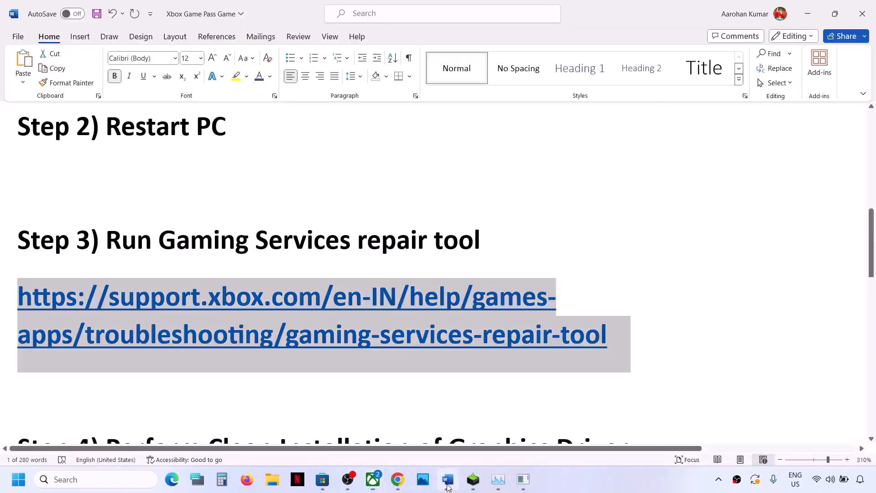
scroll(280, 343, down, 3)
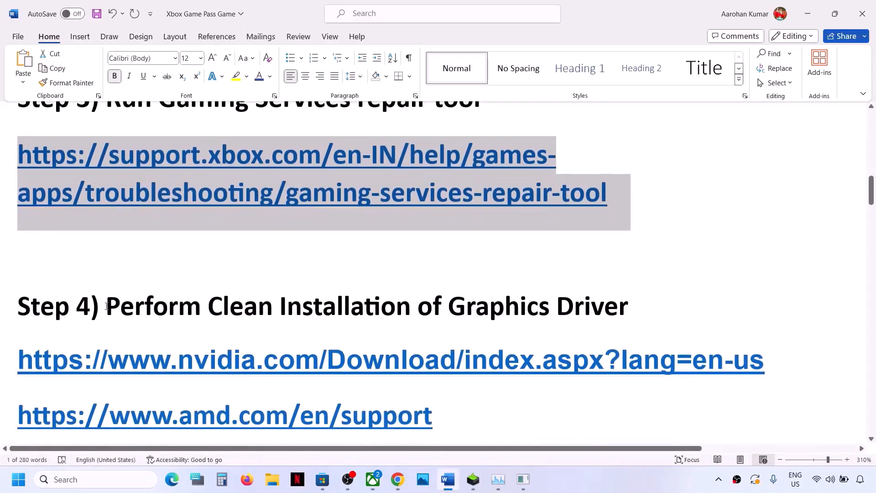
drag(109, 308, 627, 308)
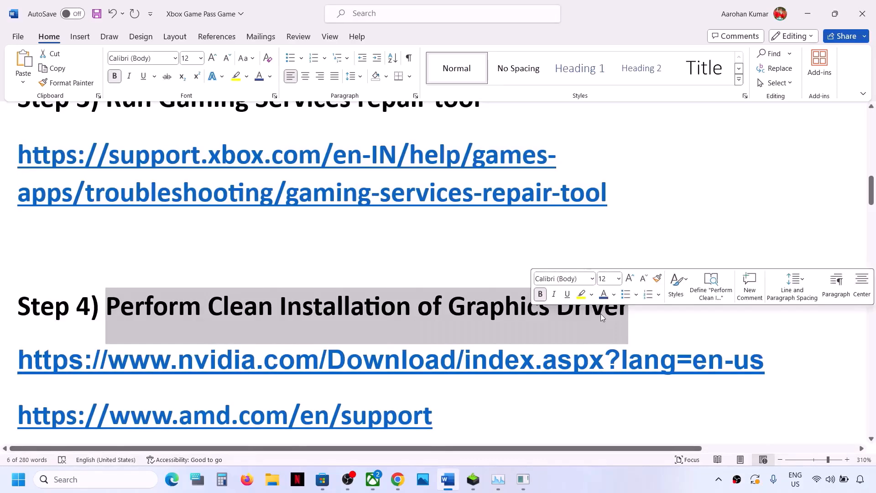
drag(170, 357, 440, 357)
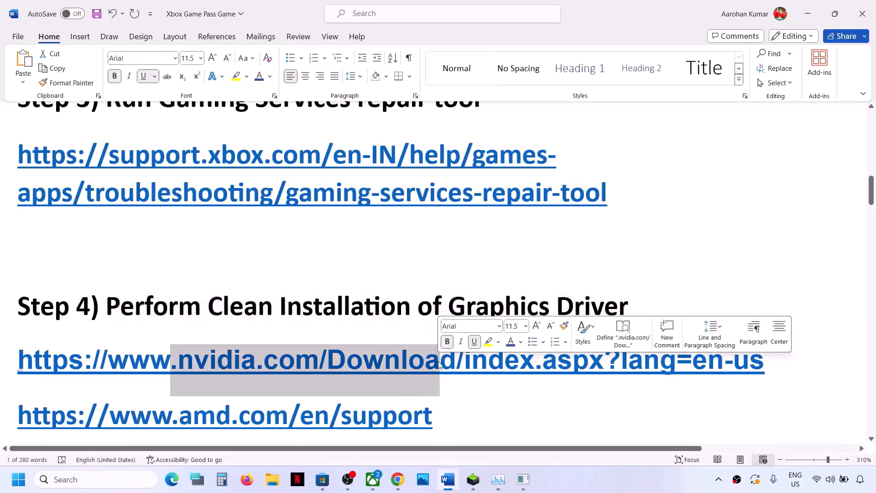
scroll(438, 362, down, 2)
drag(152, 330, 409, 322)
triple_click(375, 277)
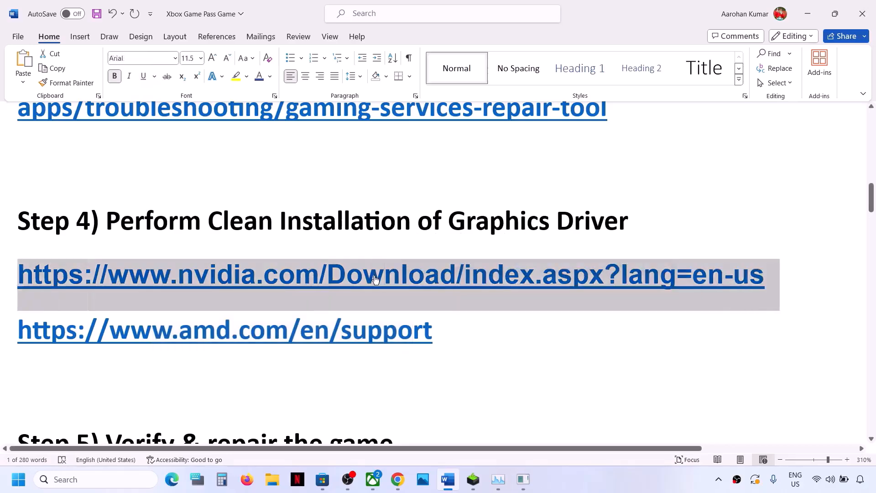
Search NVIDIA's driver page in Chrome for the GeForce RTX 30 Series (Notebooks), GeForce RTX 3050 Laptop GPU driver for Windows 11.
click(397, 478)
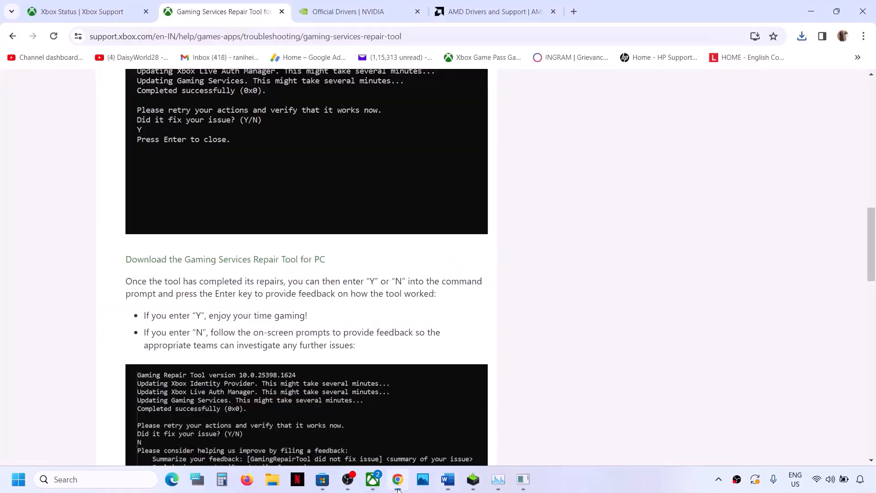
click(362, 13)
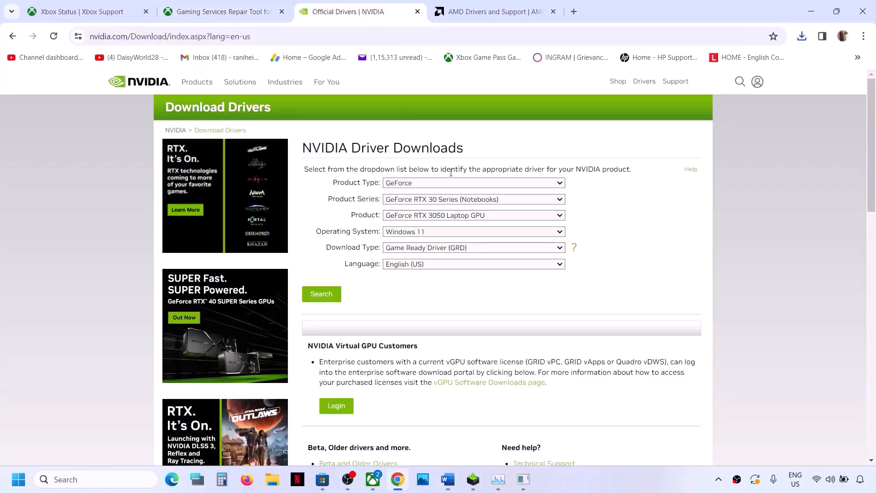
click(434, 184)
click(420, 197)
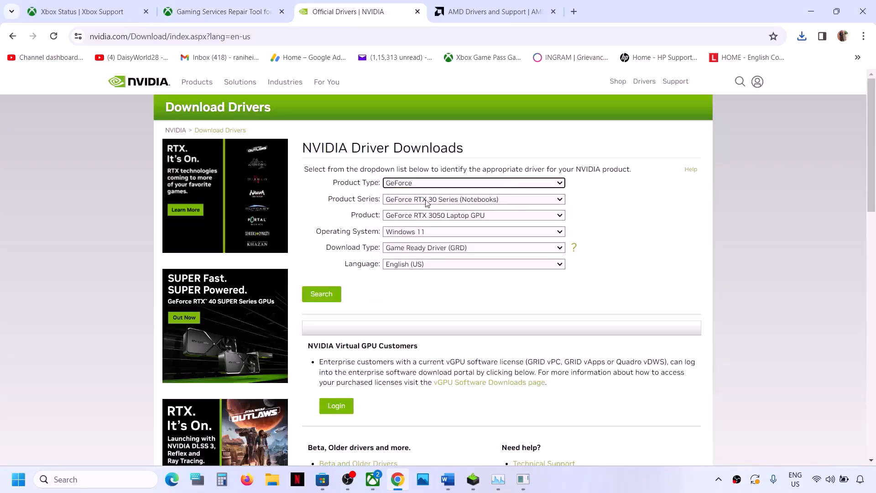
click(424, 201)
click(447, 228)
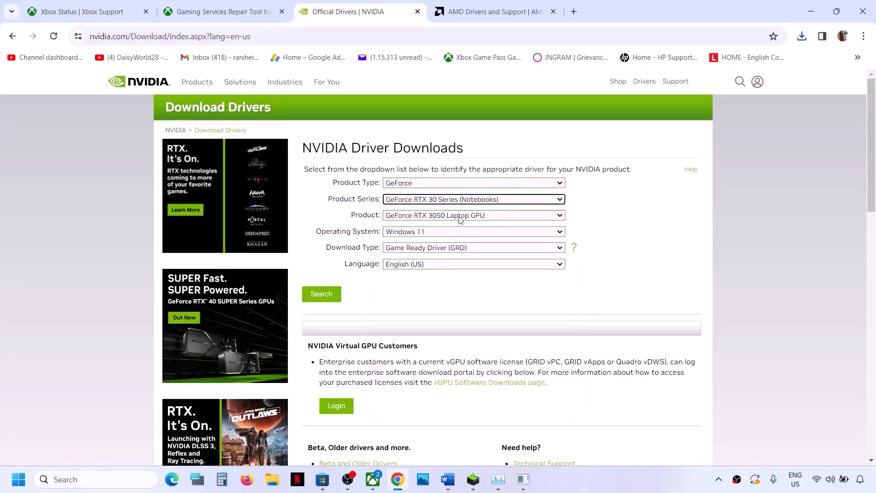
click(459, 217)
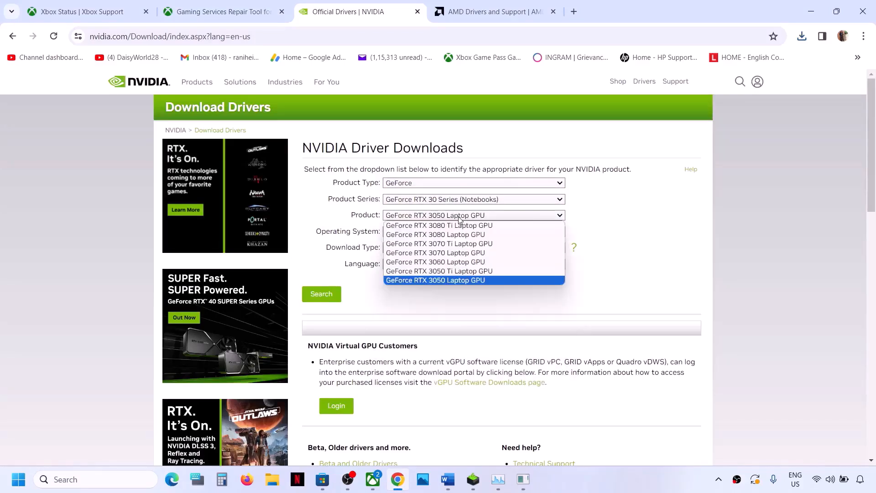
click(456, 280)
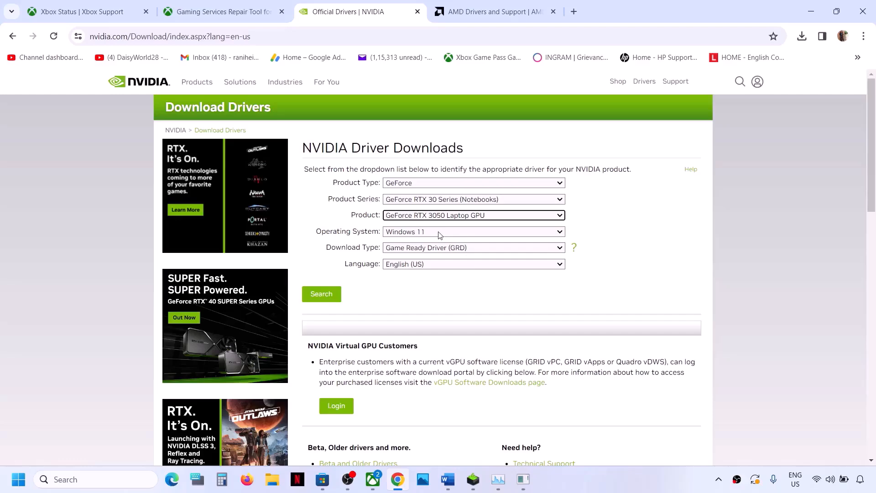
click(440, 235)
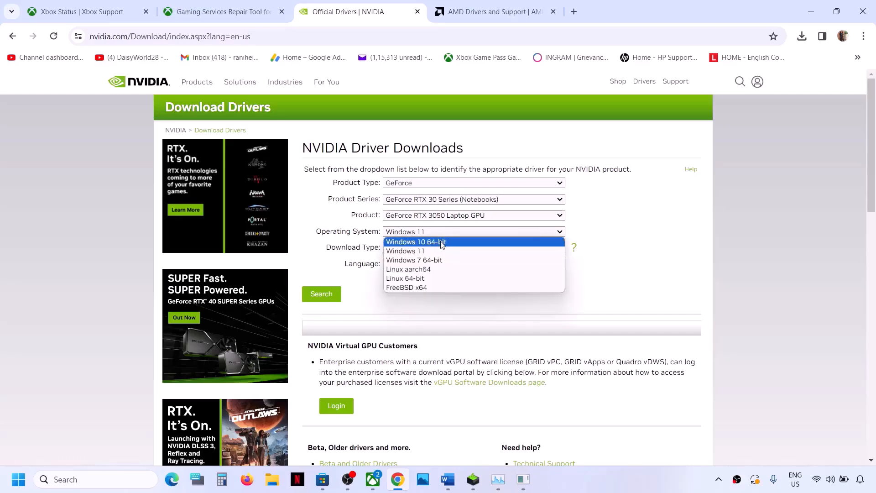
click(429, 254)
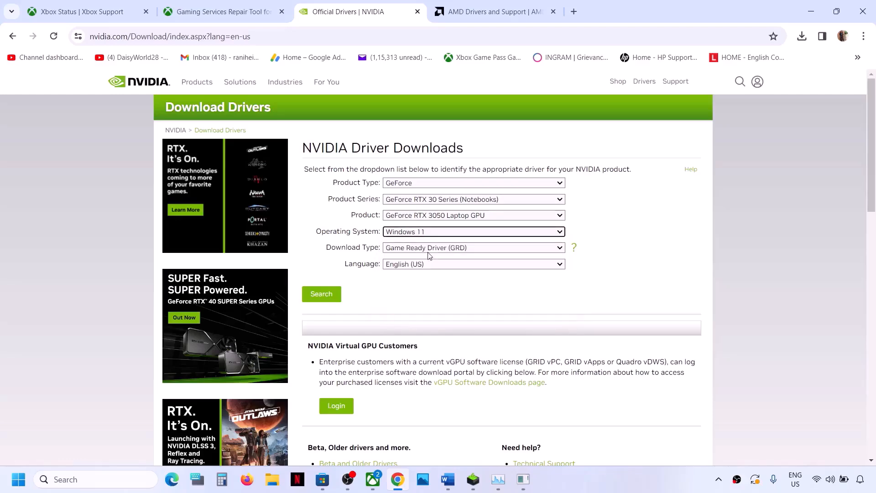
click(325, 295)
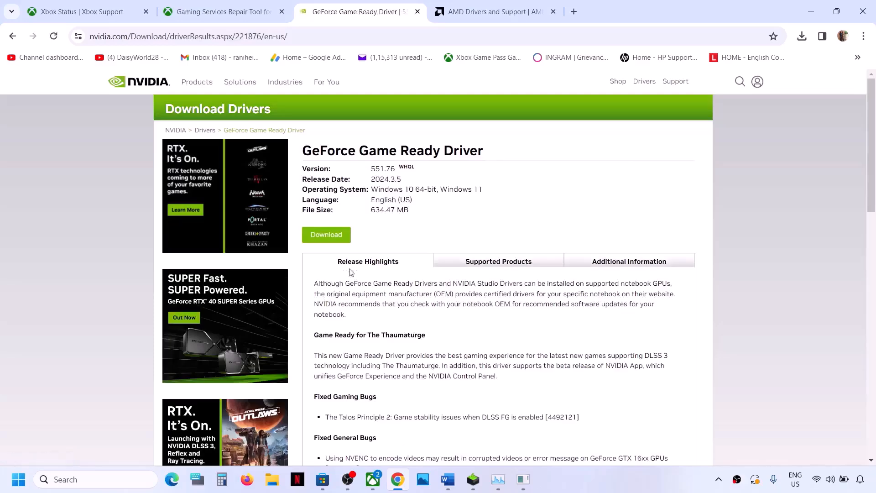
Download the GeForce Game Ready Driver 551.76 and check its progress in the recent downloads.
click(327, 236)
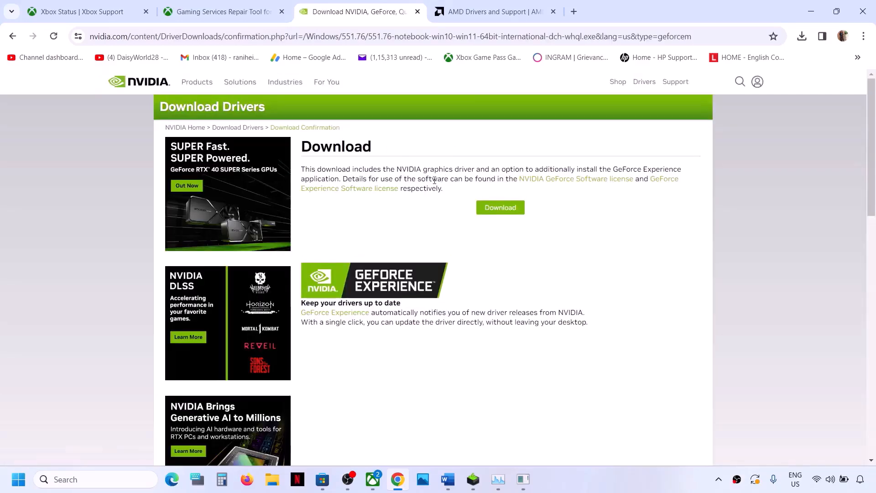
click(502, 210)
click(801, 36)
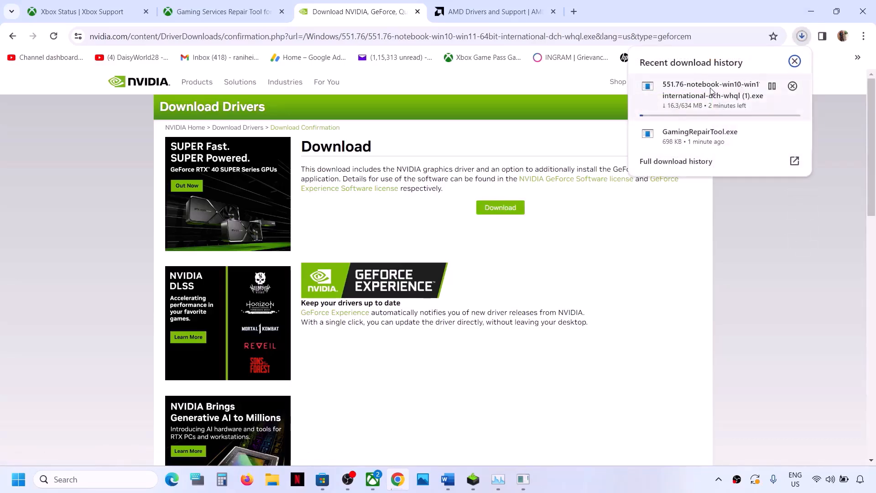
In the NVIDIA installer, accept the license and set up a Custom (Advanced) installation with "Perform a clean installation" enabled.
click(471, 480)
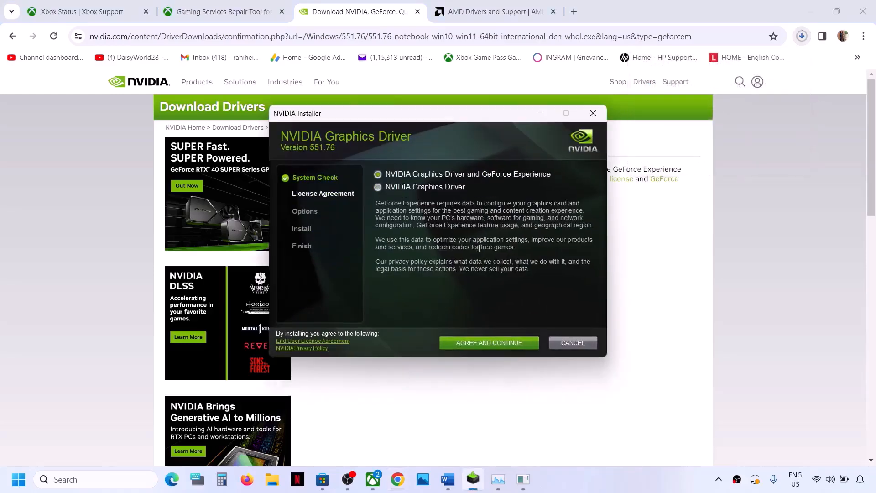
click(484, 345)
click(378, 241)
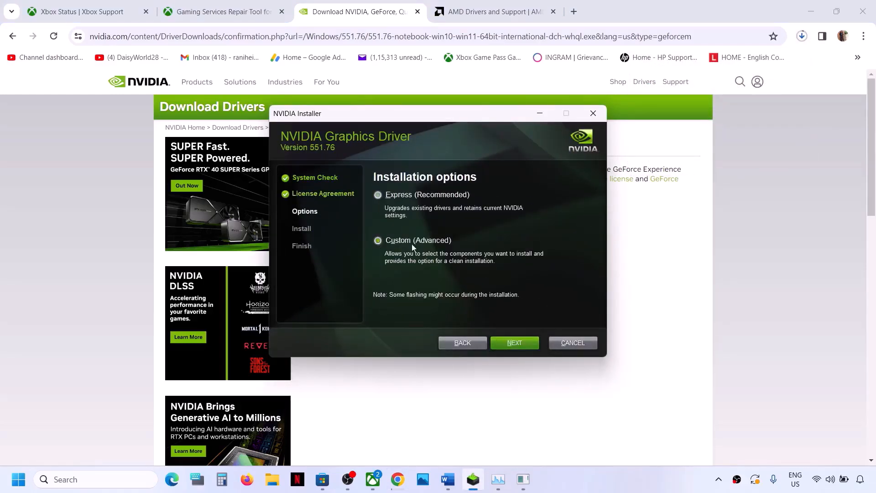
click(508, 344)
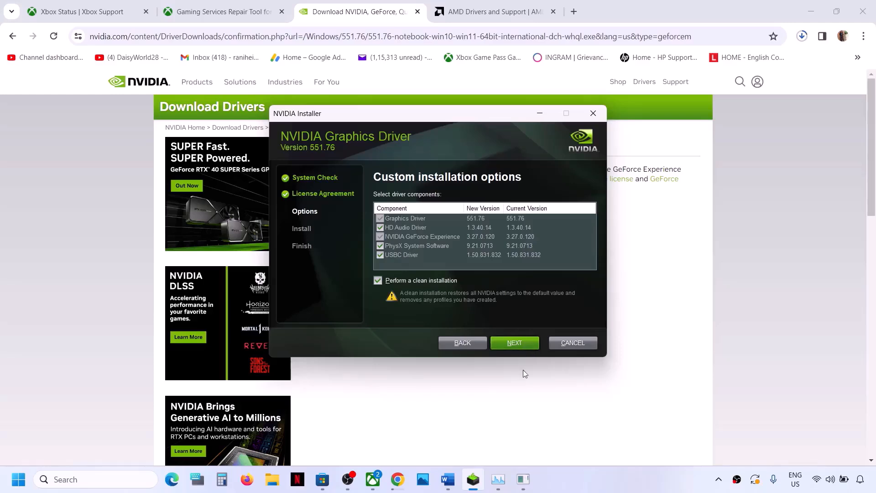
key(super+f)
click(763, 279)
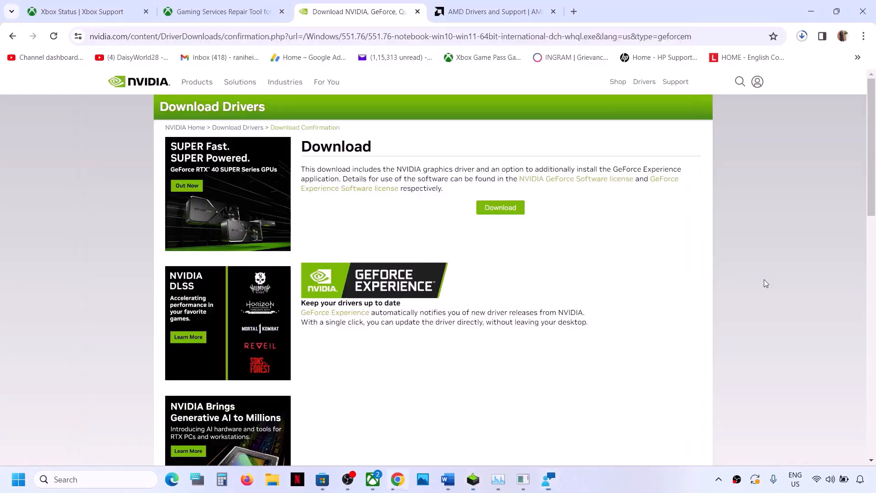
Show the Windows power options for restarting the PC and dismiss them without restarting.
click(20, 478)
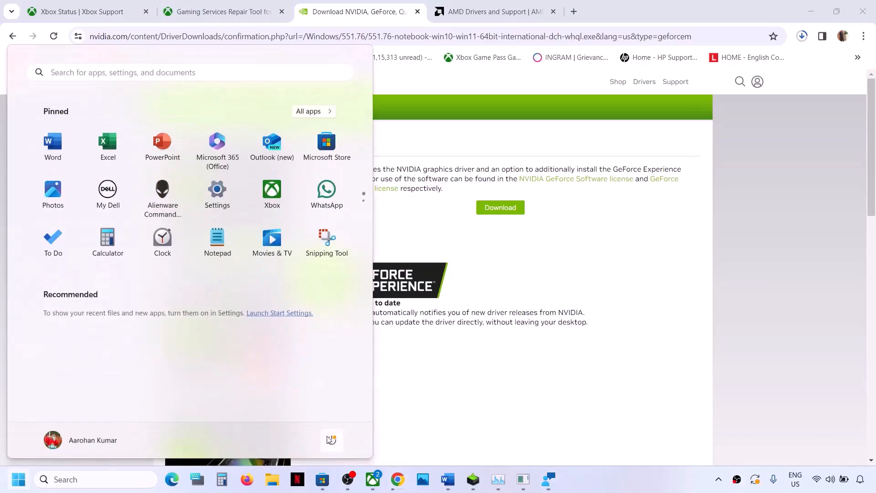
click(331, 439)
click(567, 378)
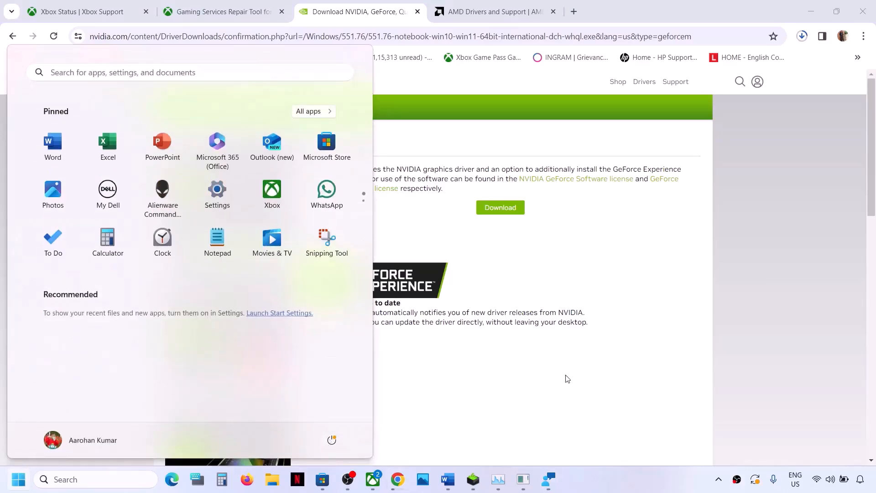
click(567, 378)
Return to the Word document and highlight "Verify & repair the game" in Step 5.
click(452, 482)
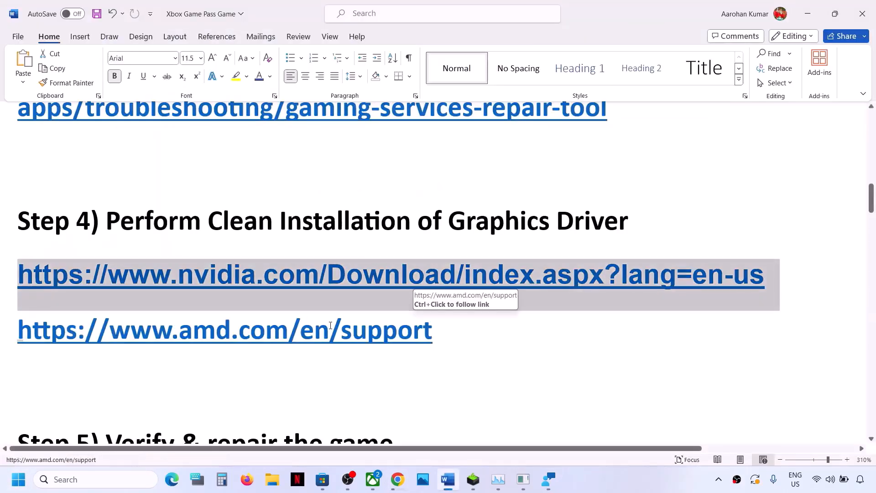
scroll(330, 324, down, 3)
scroll(310, 314, up, 2)
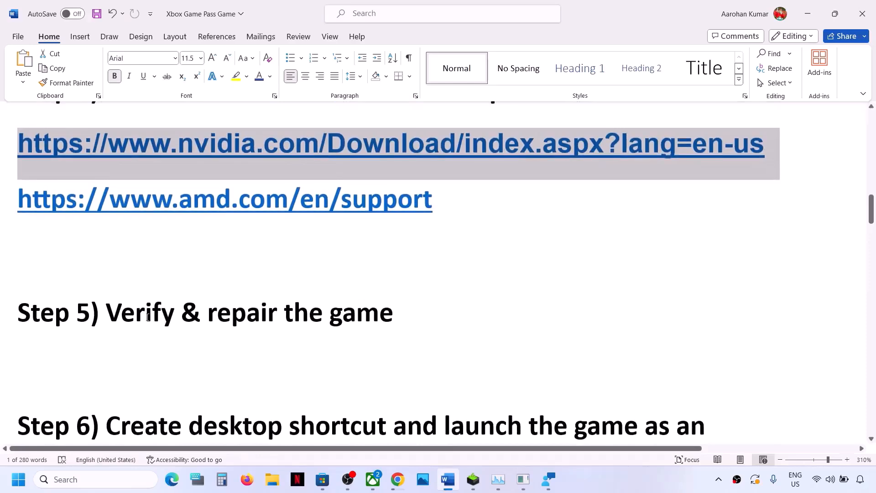
drag(106, 312, 410, 319)
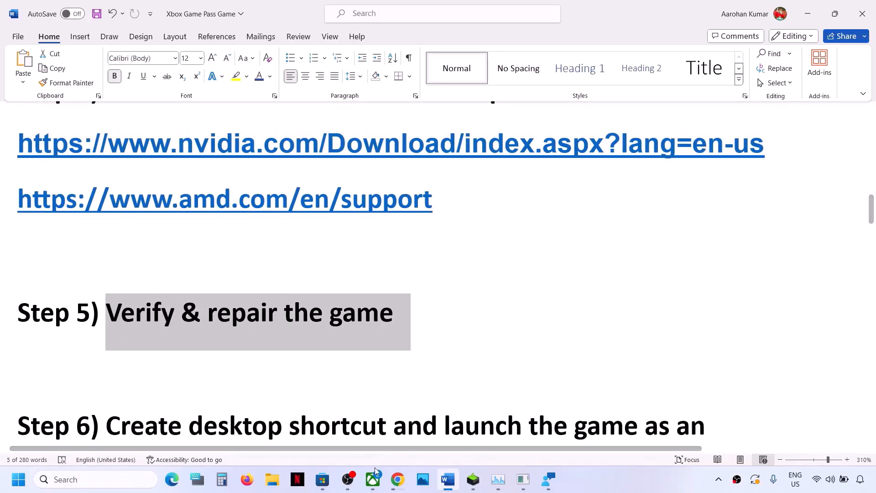
Switch to the Xbox app, decline its required update, and check the GamingRepairTool.exe window's output.
click(373, 483)
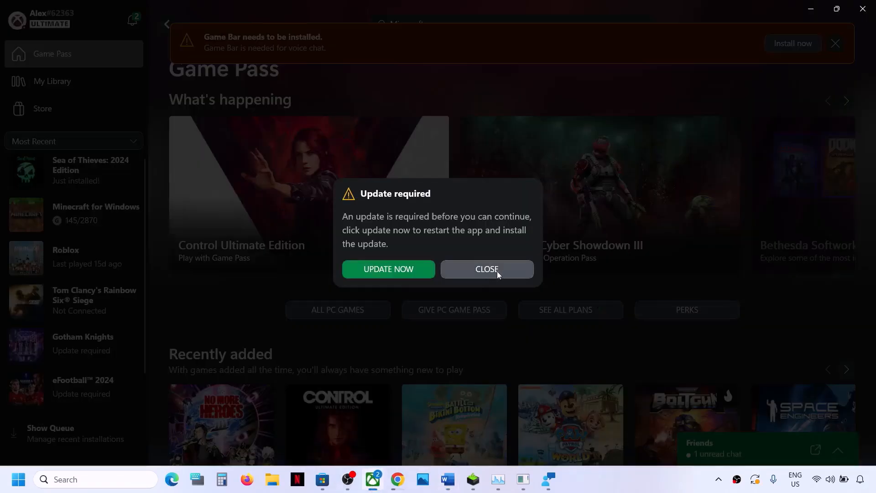
click(490, 270)
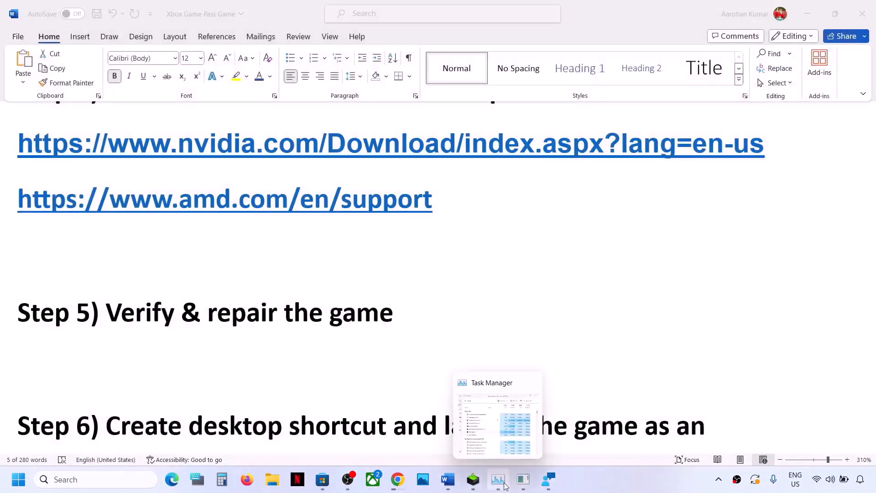
click(523, 483)
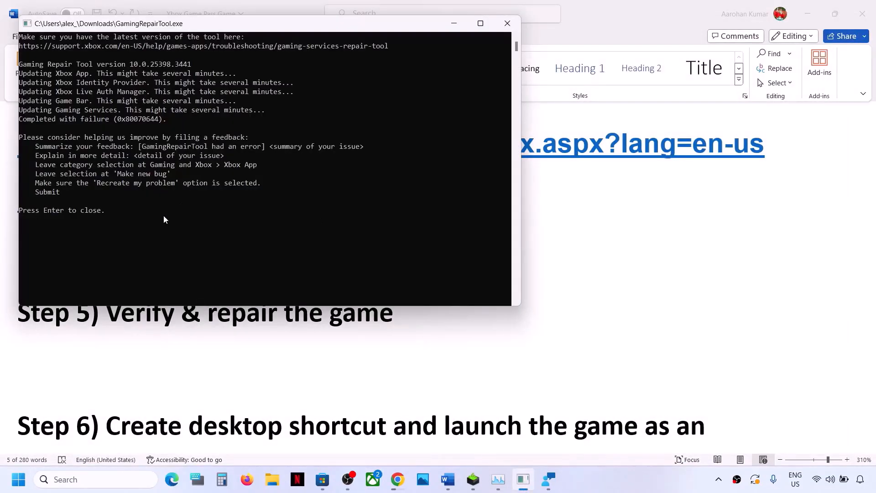
Close the Gaming Repair Tool window, switch to the Xbox app, and open the file management options for Sea of Thieves: 2024 Edition.
key(Return)
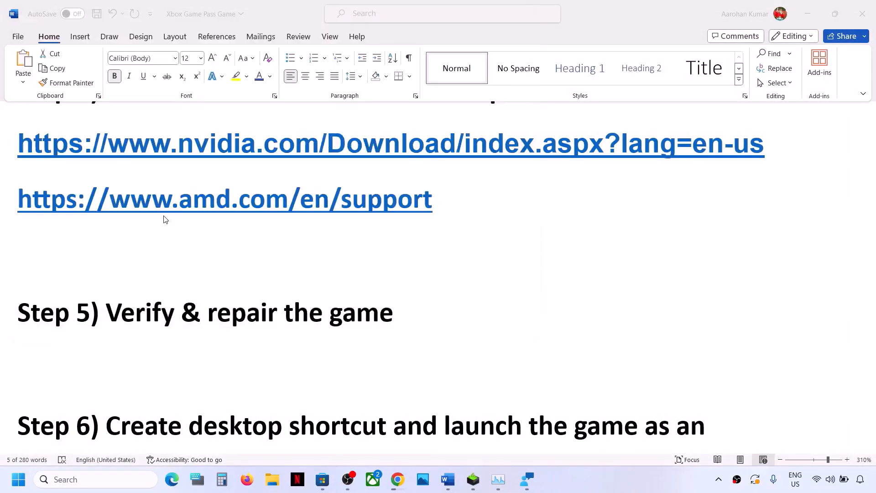
click(374, 480)
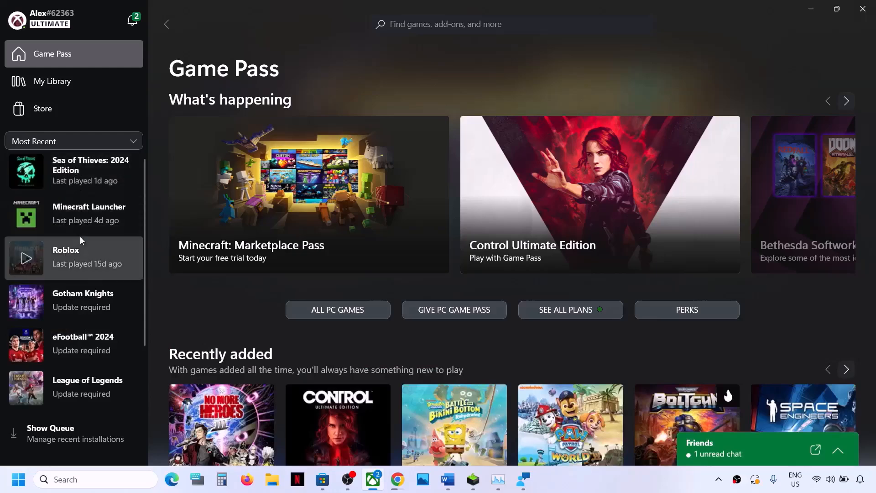
right_click(80, 173)
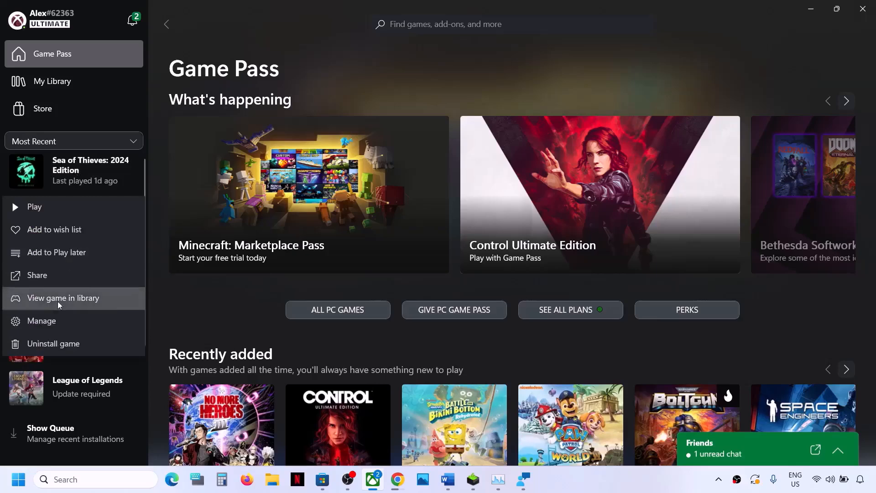
click(54, 322)
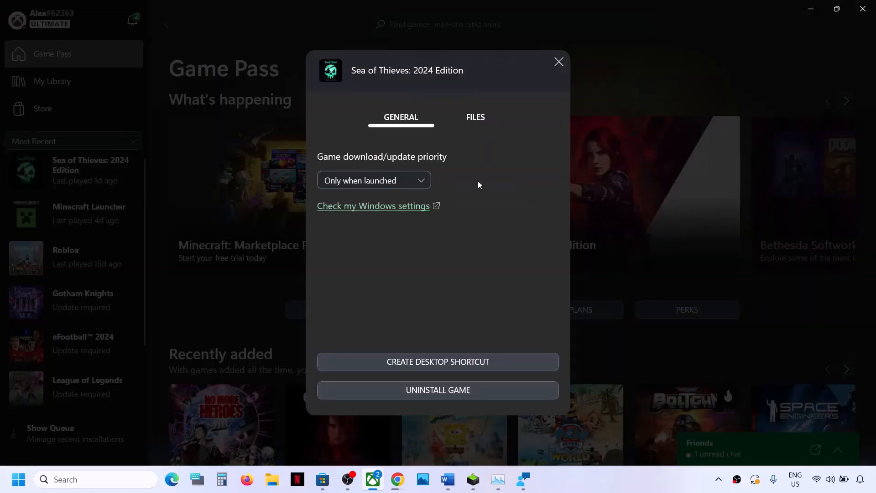
click(479, 120)
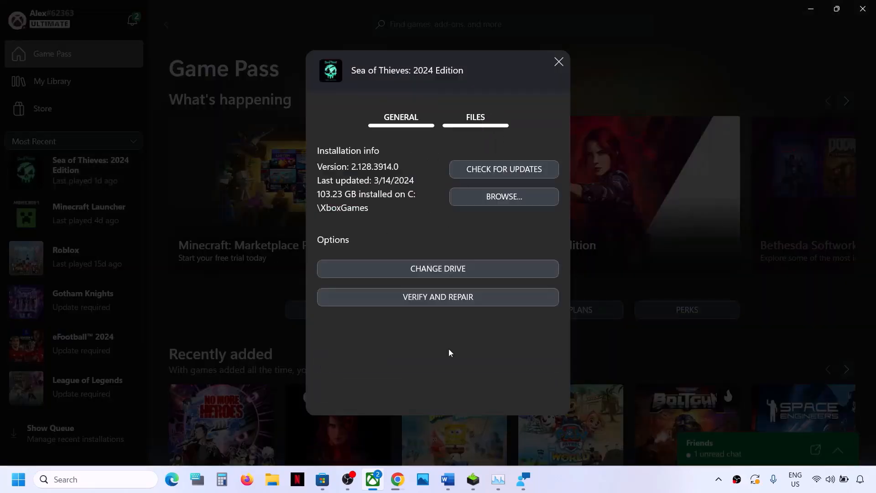
Verify and repair Sea of Thieves, accepting the reset to original settings, and open its game page to check the progress.
click(443, 299)
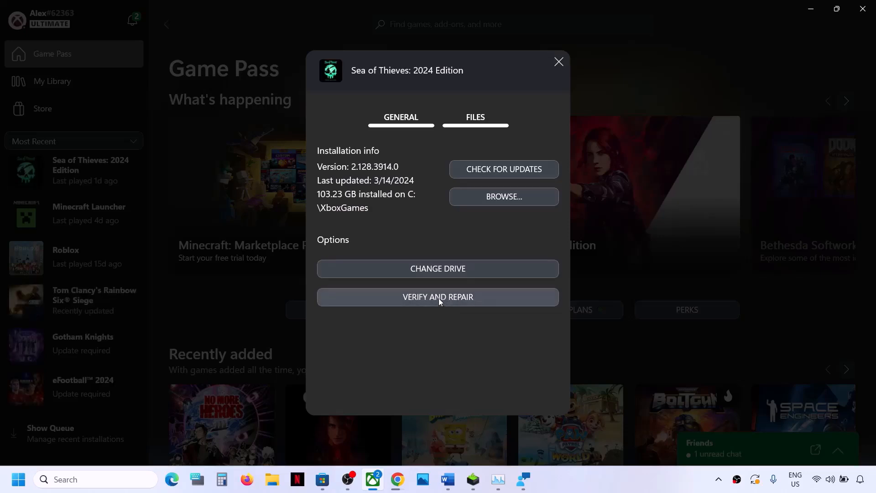
click(443, 299)
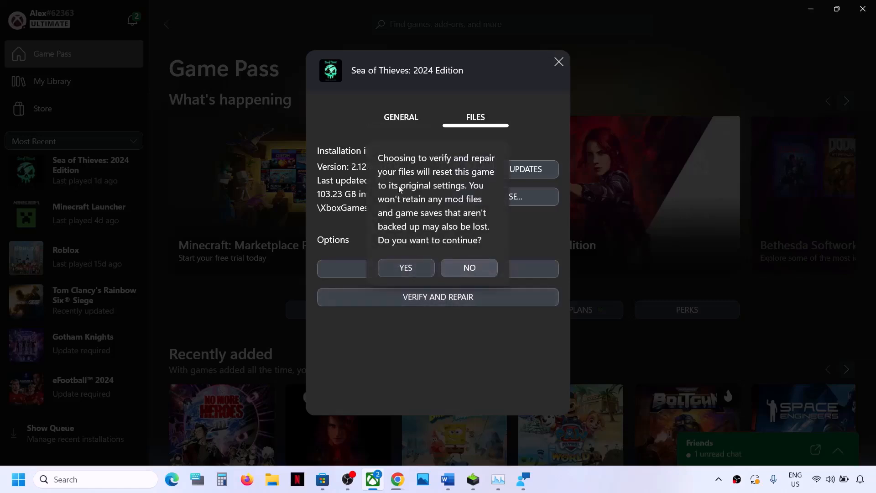
click(413, 267)
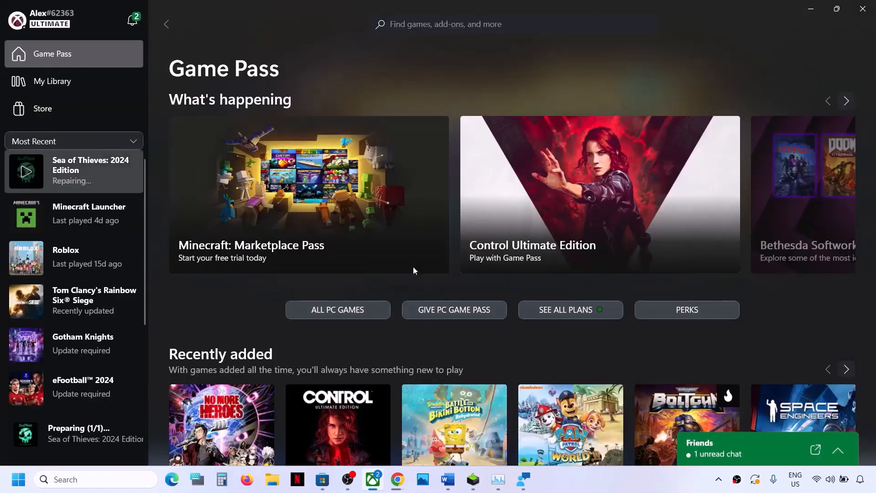
click(93, 169)
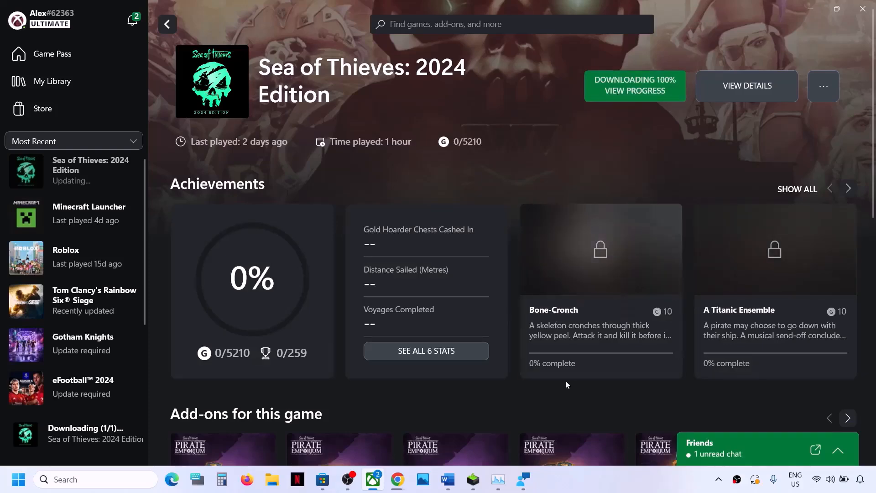
Switch to the Word document and highlight the Step 6 text about creating a desktop shortcut and launching the game as an administrator.
click(446, 484)
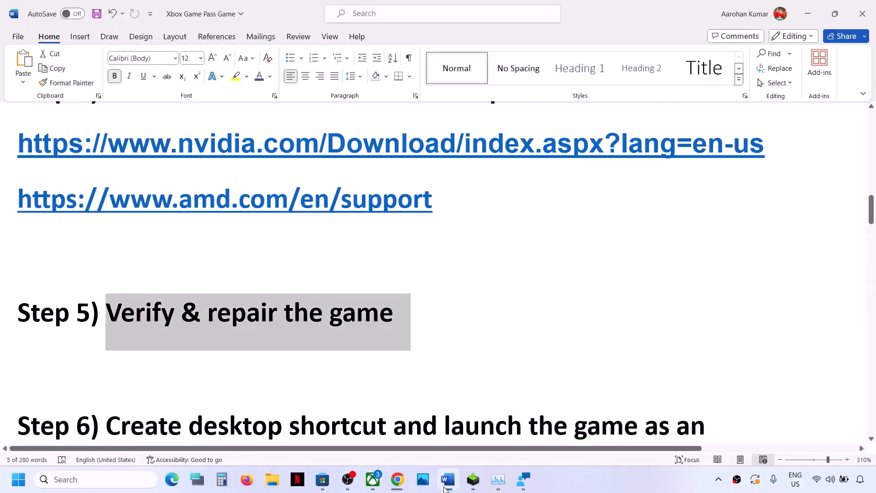
scroll(323, 326, down, 3)
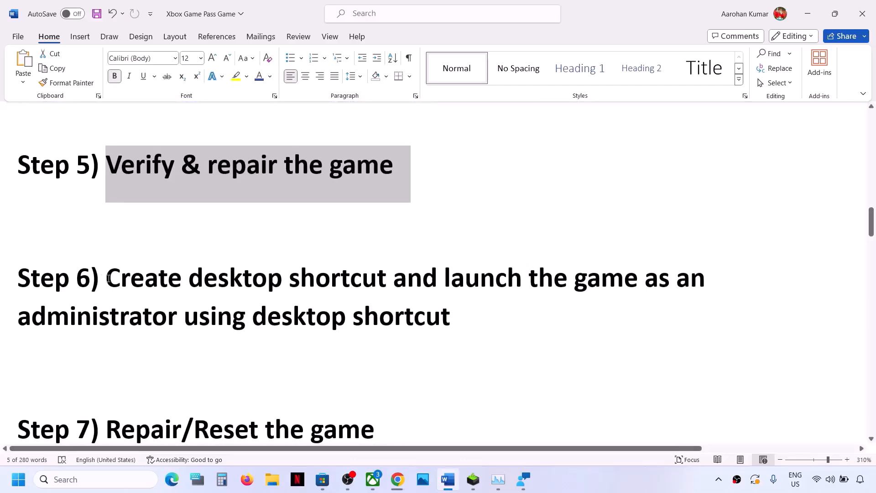
drag(109, 278, 567, 314)
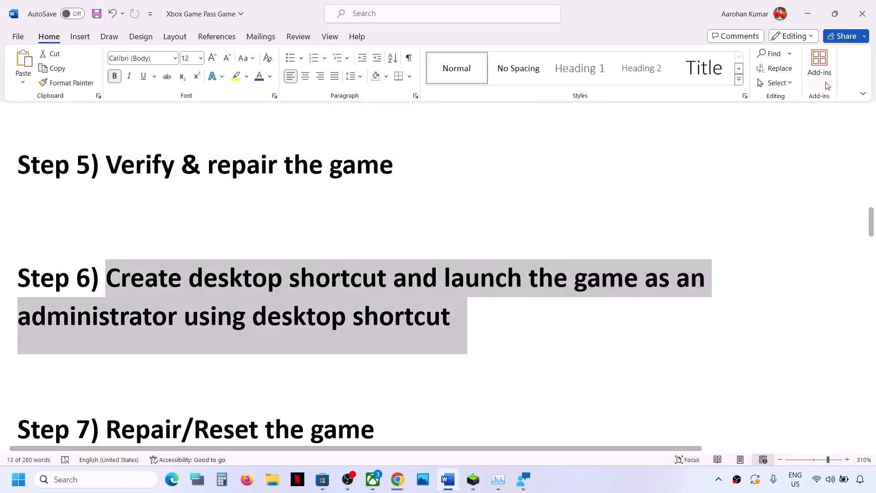
Return to the Xbox app and create a desktop shortcut for Sea of Thieves: 2024 Edition from its management options.
click(811, 19)
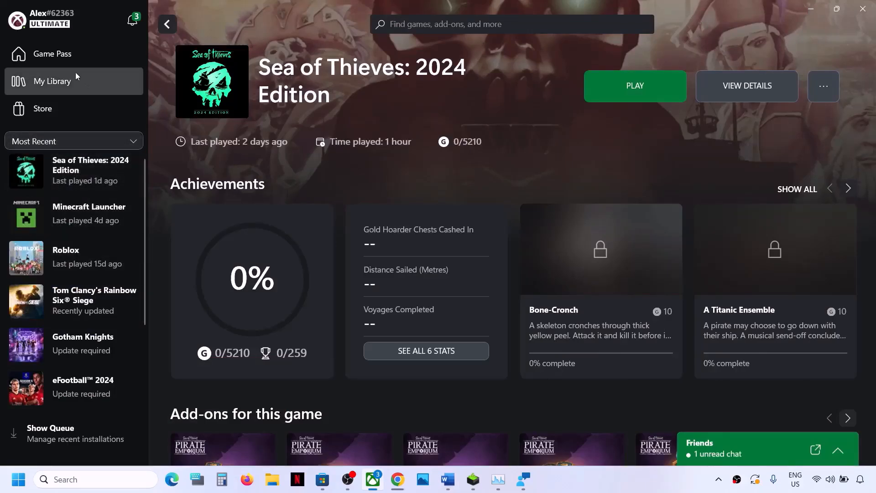
click(72, 59)
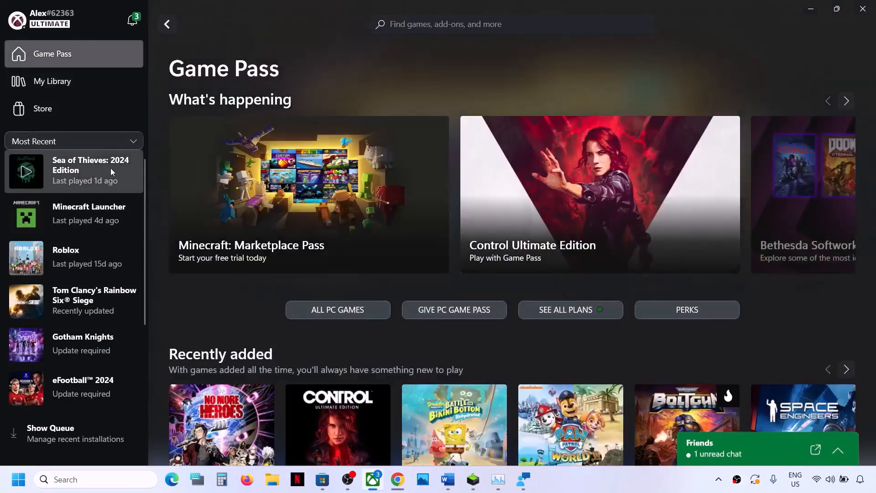
right_click(79, 172)
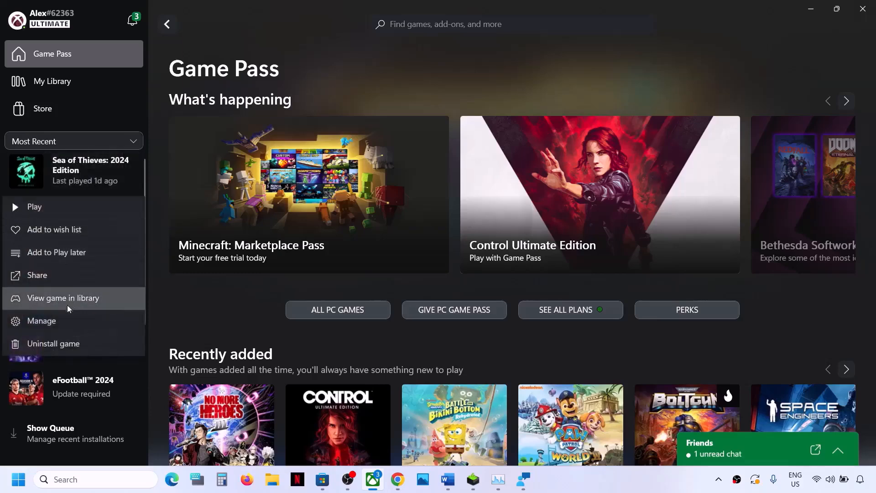
click(55, 319)
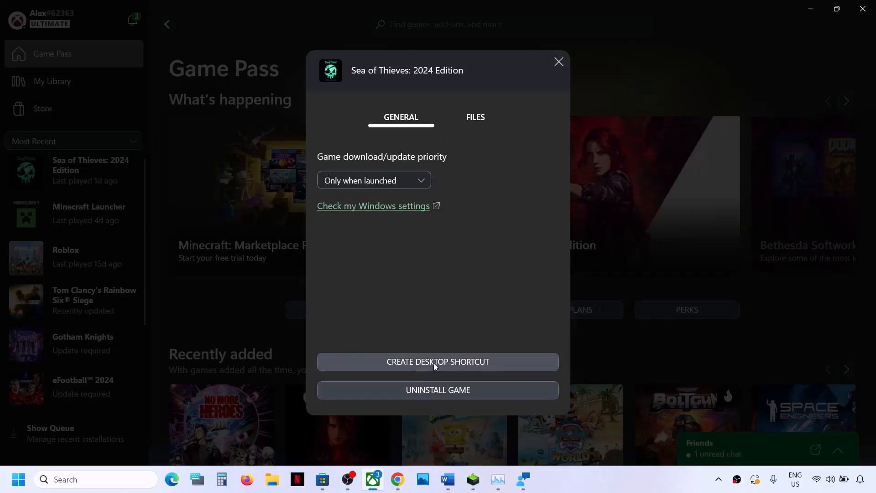
click(455, 363)
Show the desktop and display the Run as administrator option for the Sea of Thieves shortcut, without launching the game.
key(super+d)
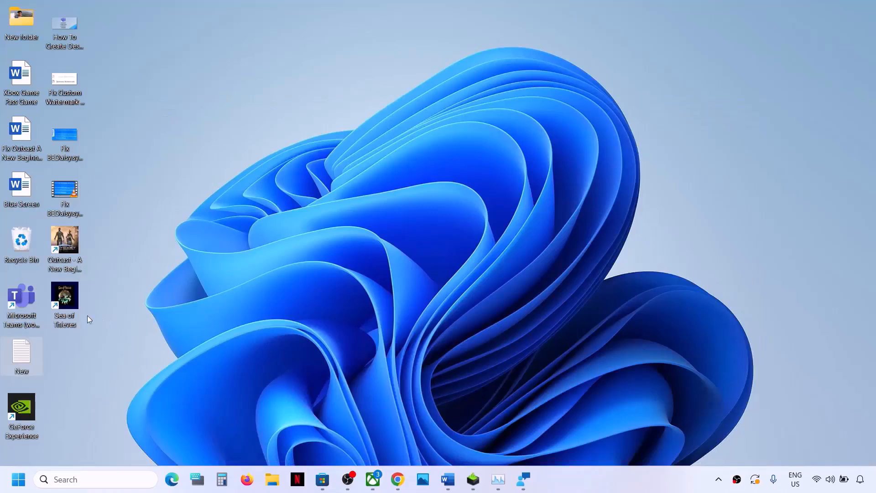
right_click(67, 295)
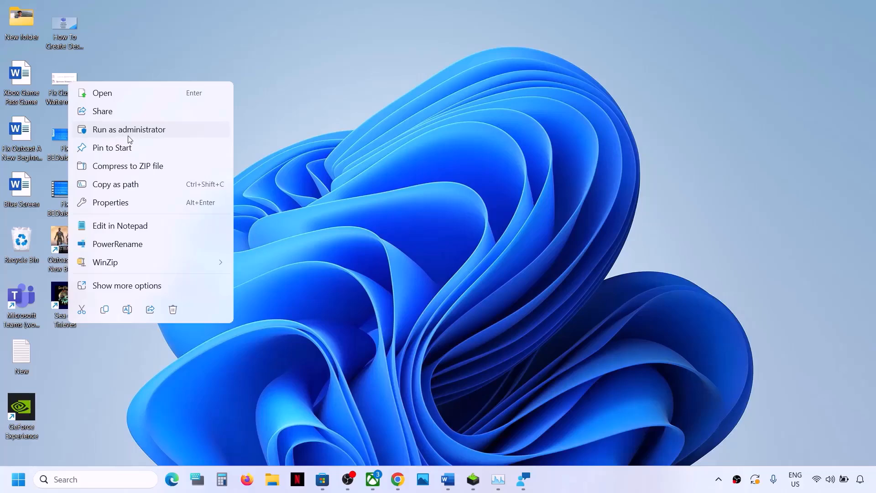
click(448, 479)
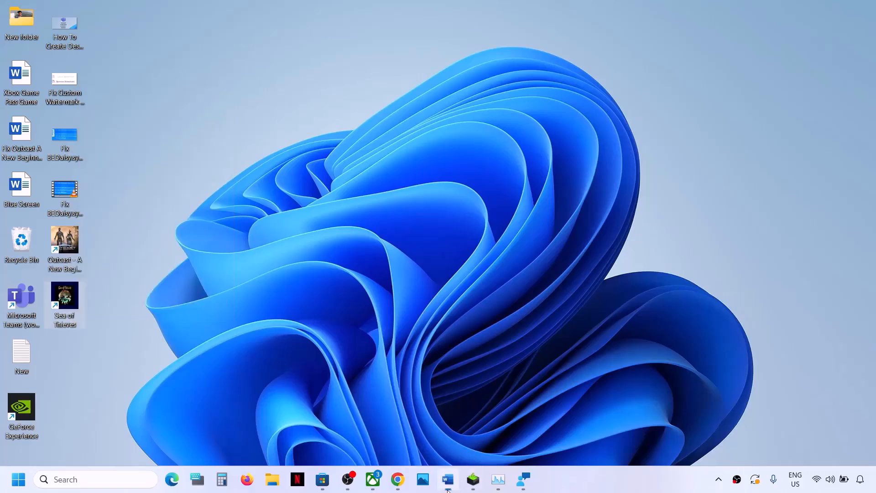
Return to the Word document and highlight "Repair/Reset the game" in Step 7.
click(447, 479)
scroll(281, 317, down, 1)
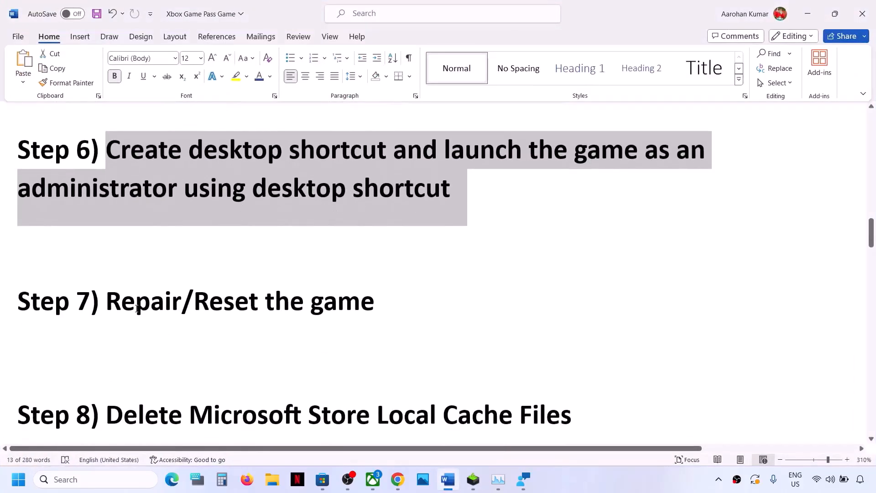
drag(106, 302, 422, 307)
Open Windows Settings and go to the list of installed apps.
click(18, 479)
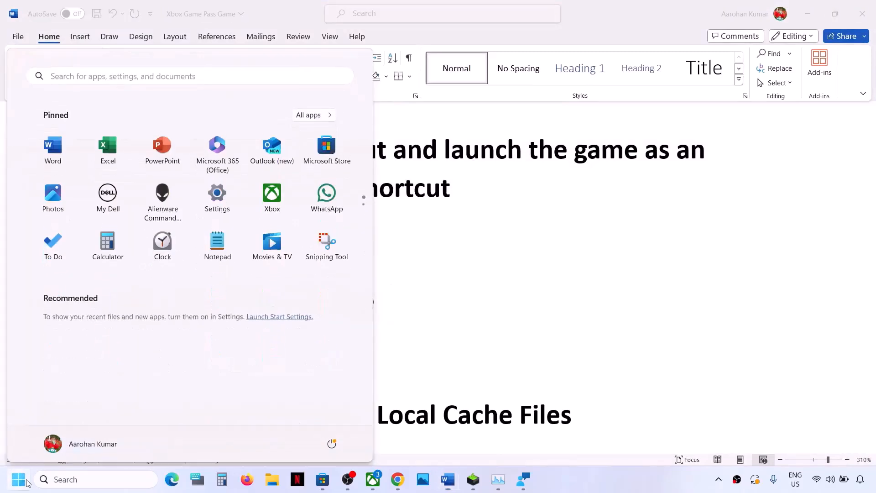
click(228, 205)
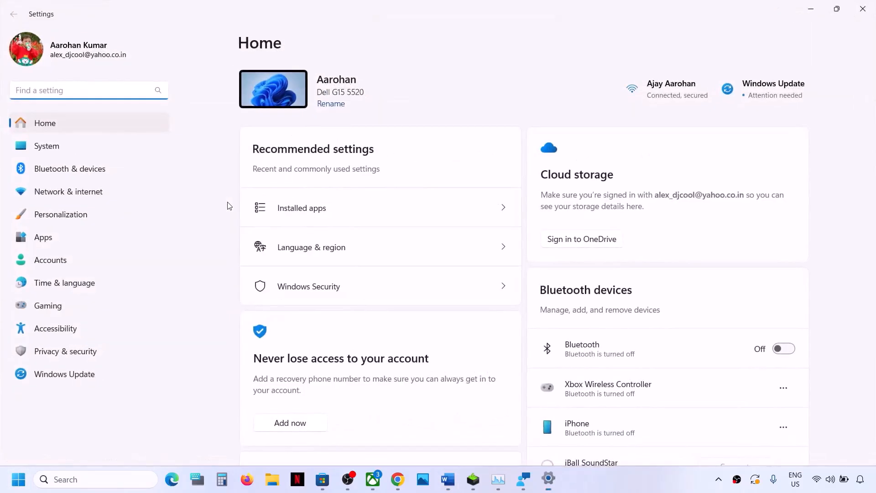
click(70, 237)
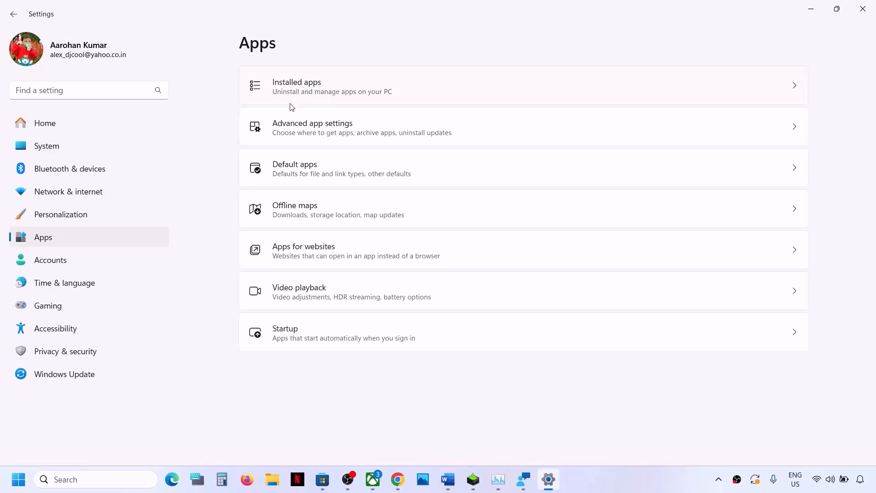
click(318, 92)
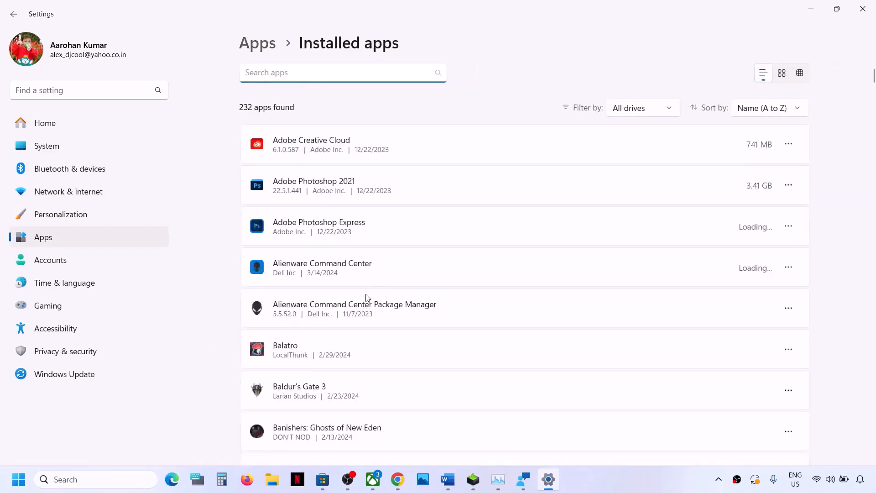
Find Sea of Thieves among the installed apps by searching for "sea of" and open its advanced options.
scroll(368, 297, down, 20)
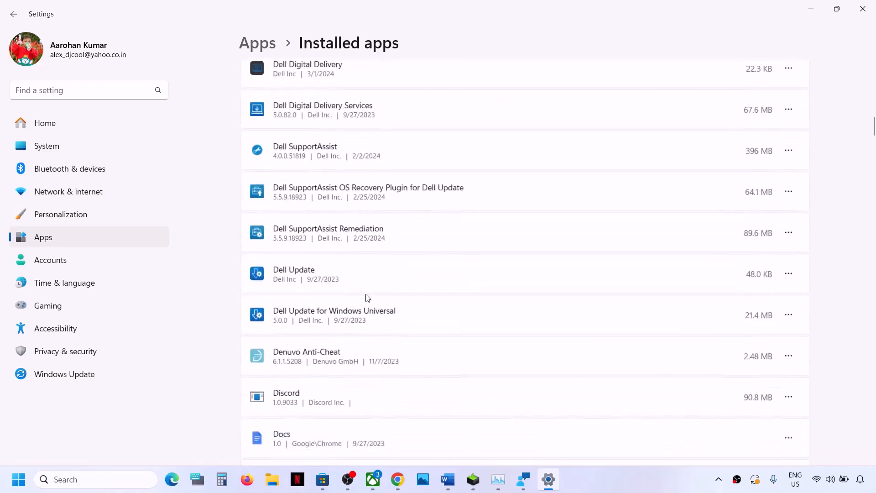
scroll(367, 298, down, 20)
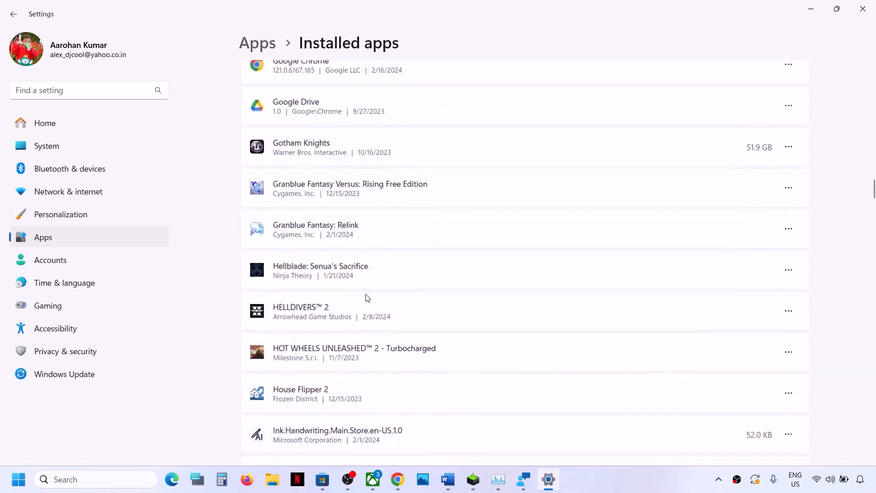
scroll(368, 298, down, 20)
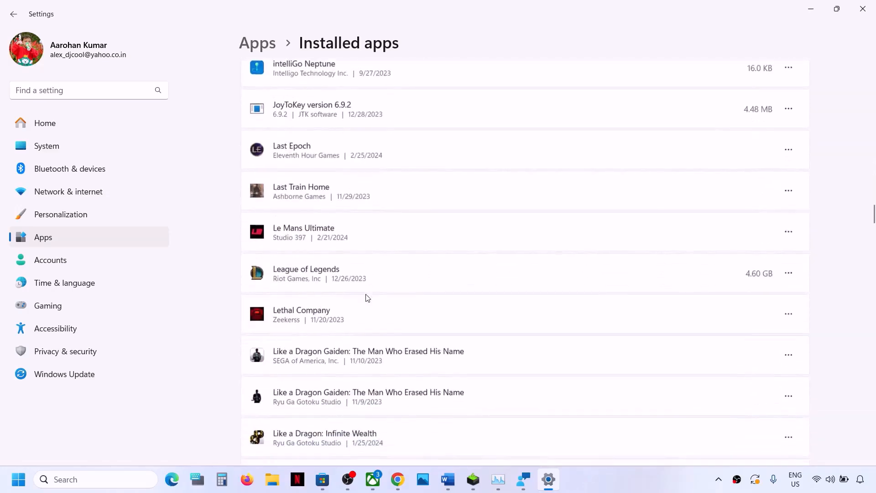
scroll(368, 298, down, 18)
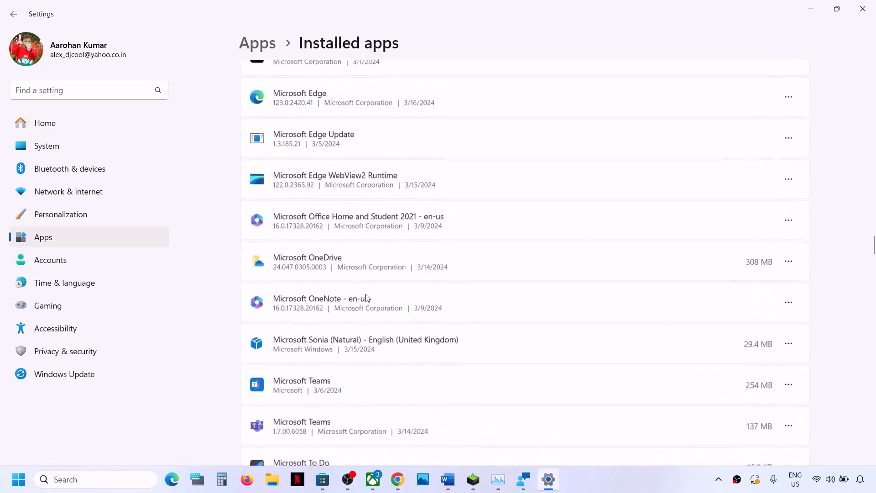
scroll(368, 297, down, 8)
scroll(368, 298, up, 20)
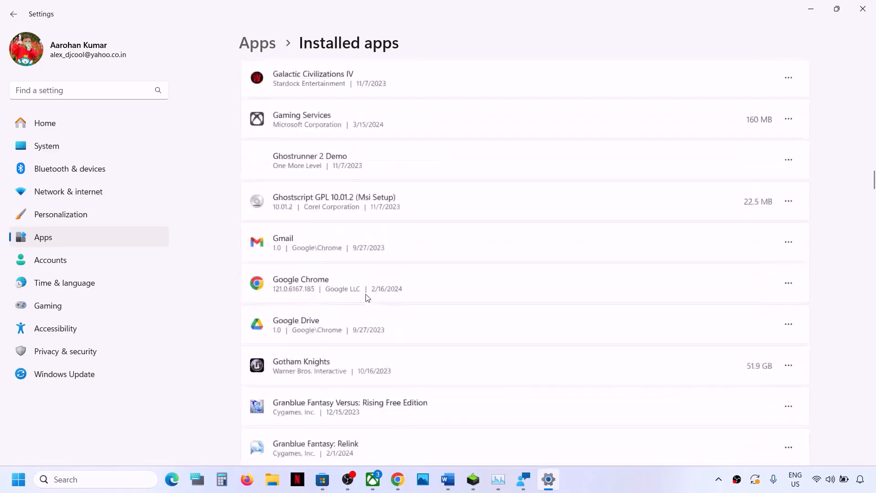
scroll(368, 297, up, 20)
click(265, 68)
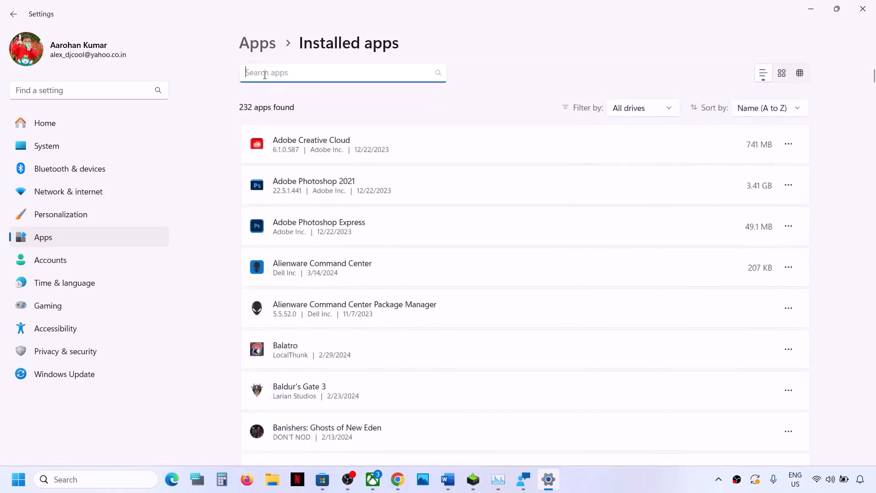
text(sea of)
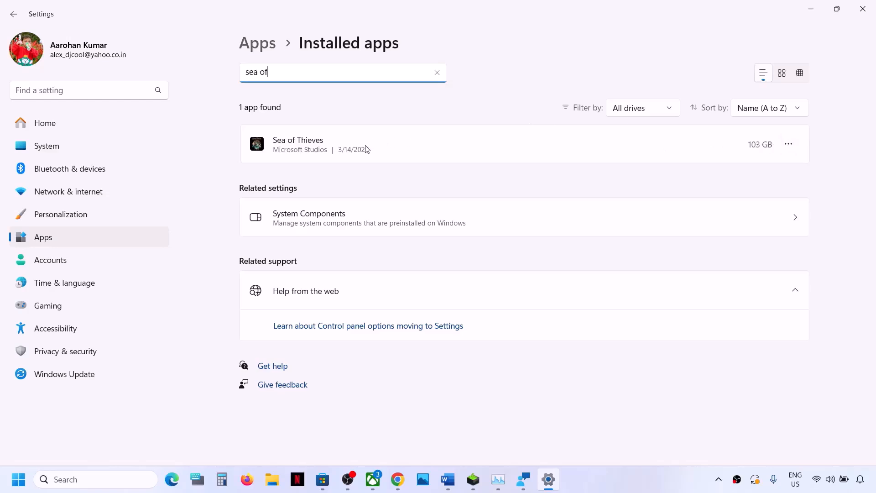
click(789, 146)
click(707, 176)
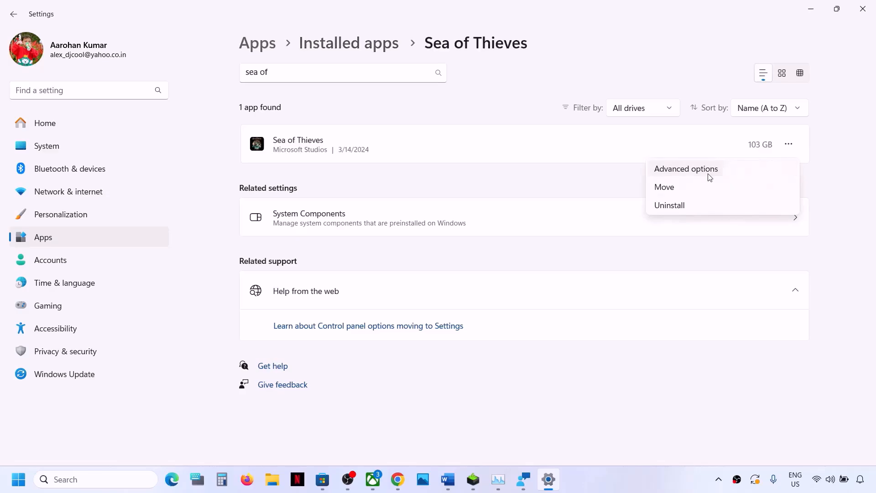
Repair Sea of Thieves from its advanced options, and reset the app with confirmation.
scroll(359, 282, down, 10)
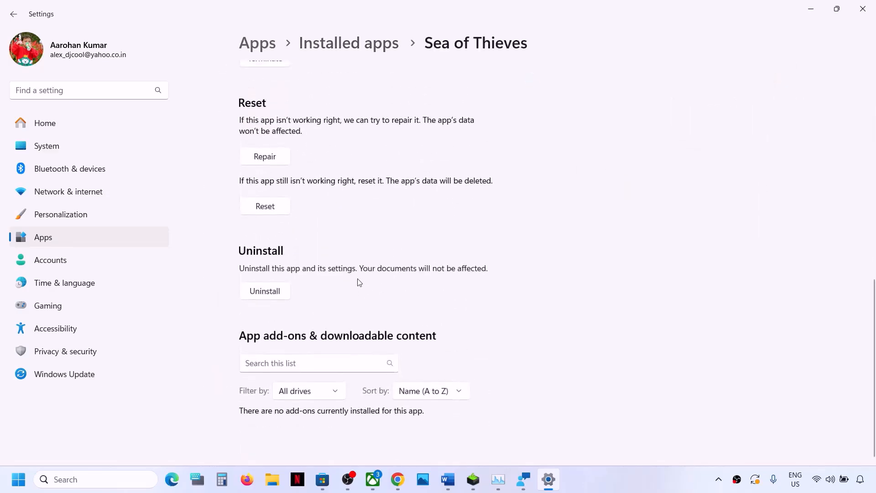
scroll(359, 282, up, 1)
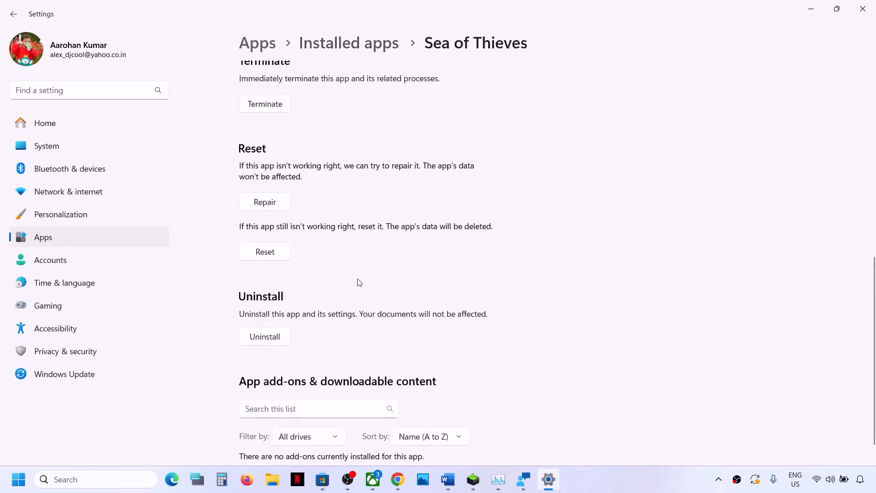
click(258, 202)
click(268, 259)
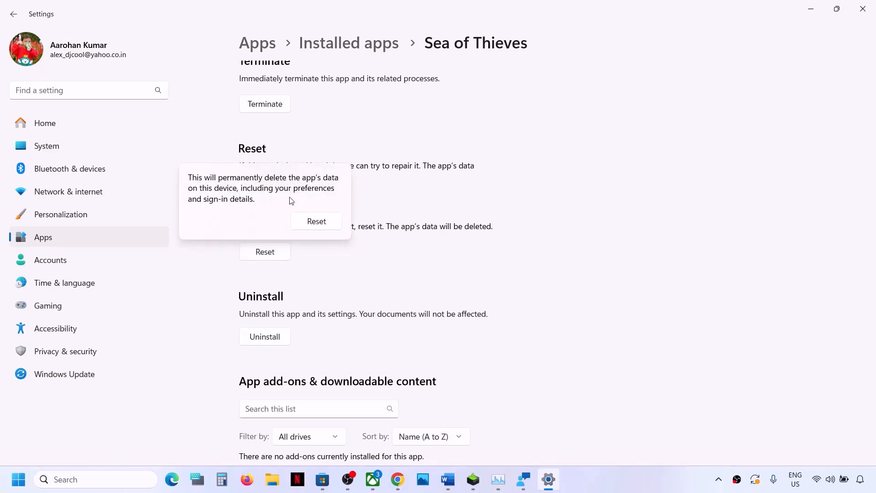
click(312, 222)
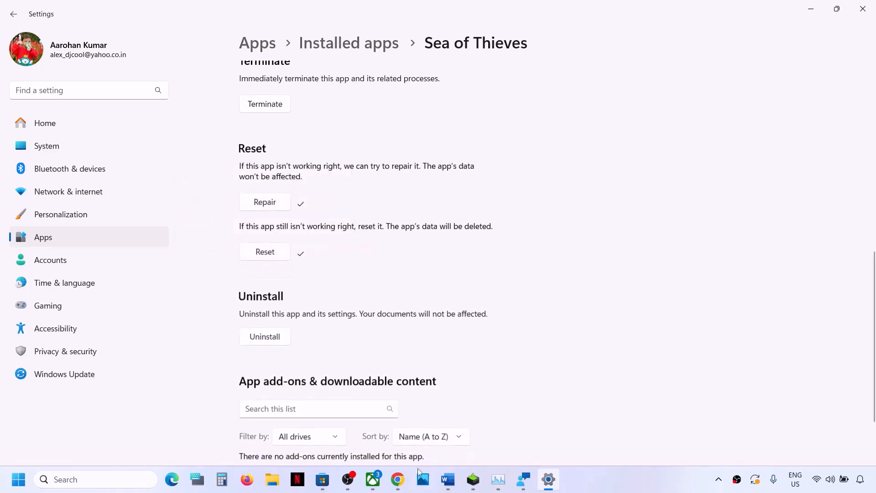
Switch to the Xbox app, dismiss the game's management dialog and open the Sea of Thieves: 2024 Edition game page.
click(372, 478)
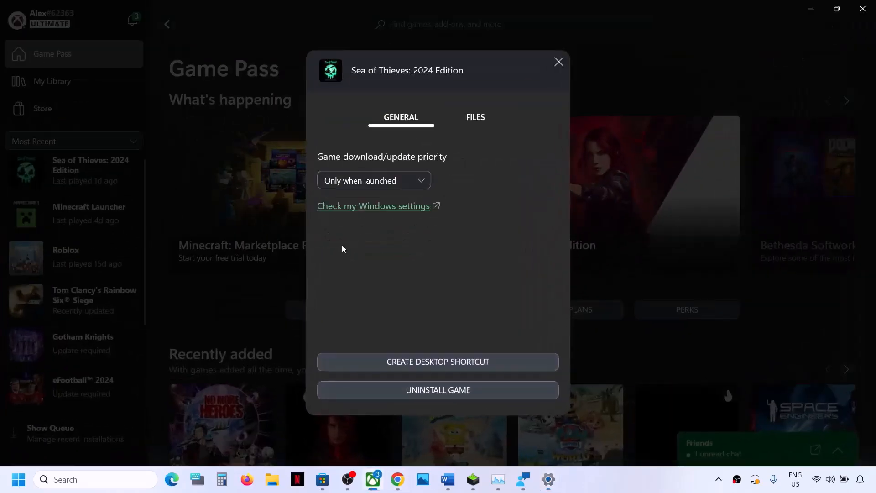
click(558, 62)
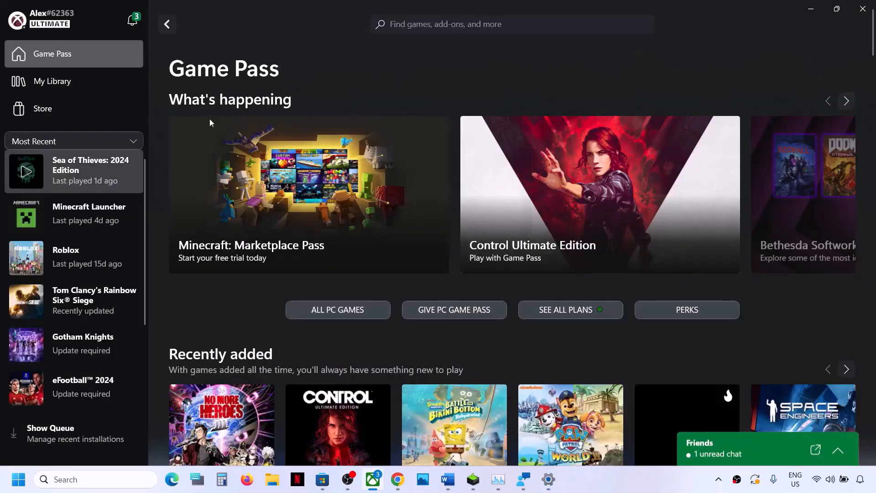
click(97, 165)
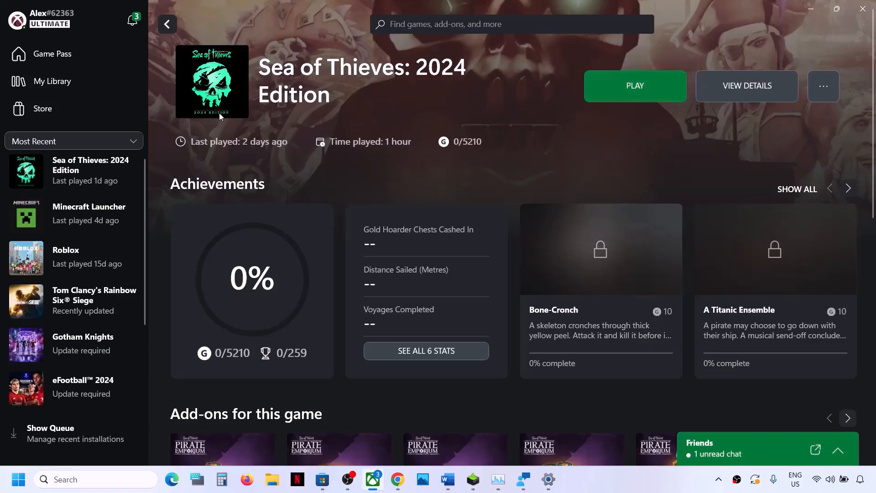
Search the Xbox app for "sea of th" and open the Sea of Thieves: 2024 Edition result included with Game Pass.
click(409, 24)
text(s)
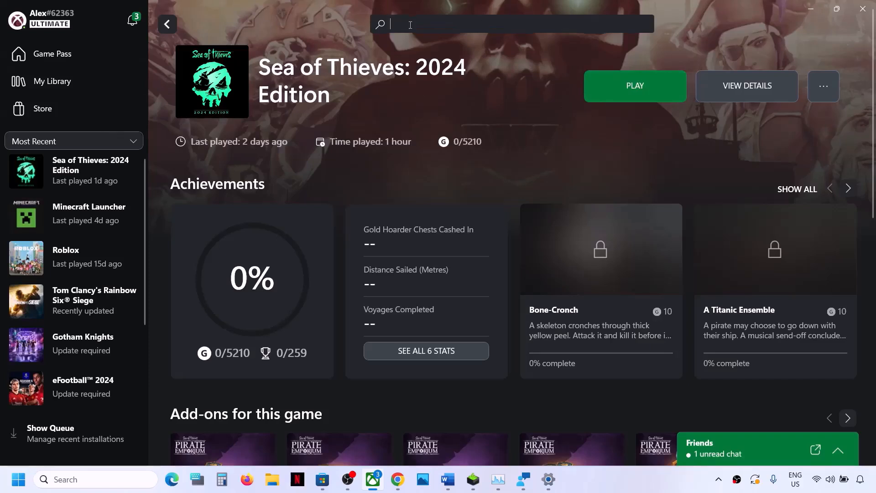
text(ea of thoie)
key(BackSpace)
key(BackSpace)
key(BackSpace)
text(i)
key(BackSpace)
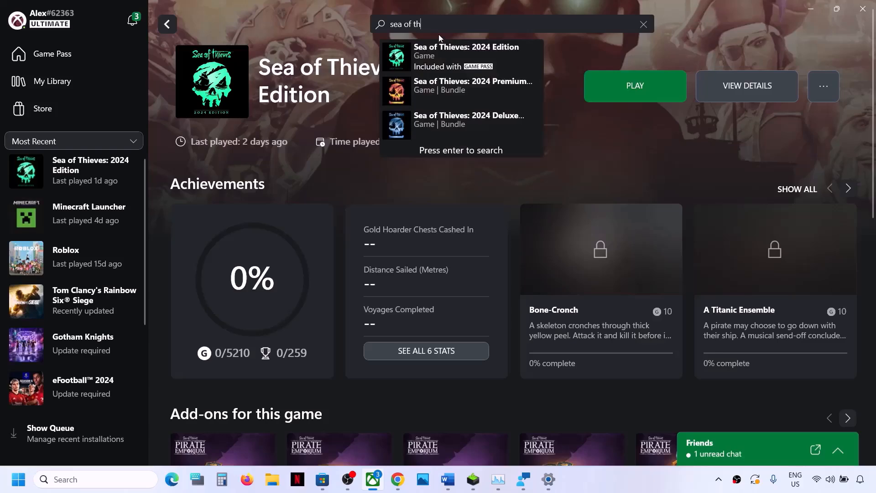
click(463, 65)
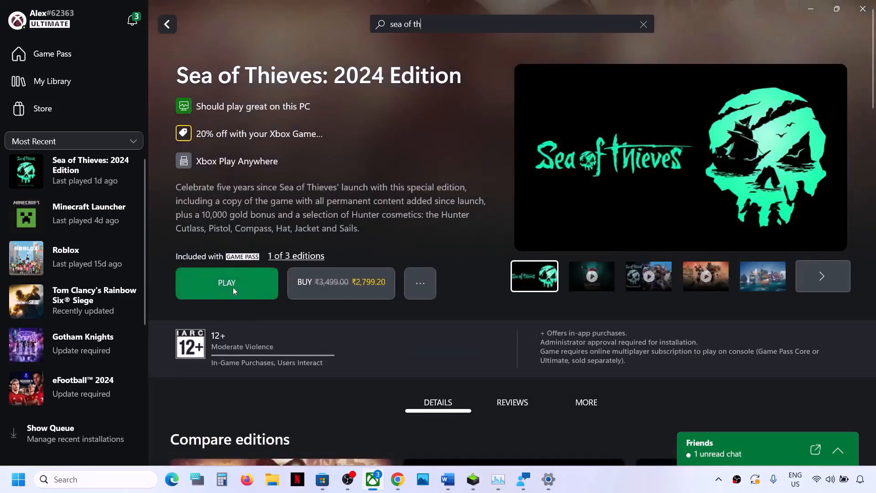
Restart the Xbox app from the system tray and reopen the Sea of Thieves: 2024 Edition game page.
click(860, 13)
click(719, 479)
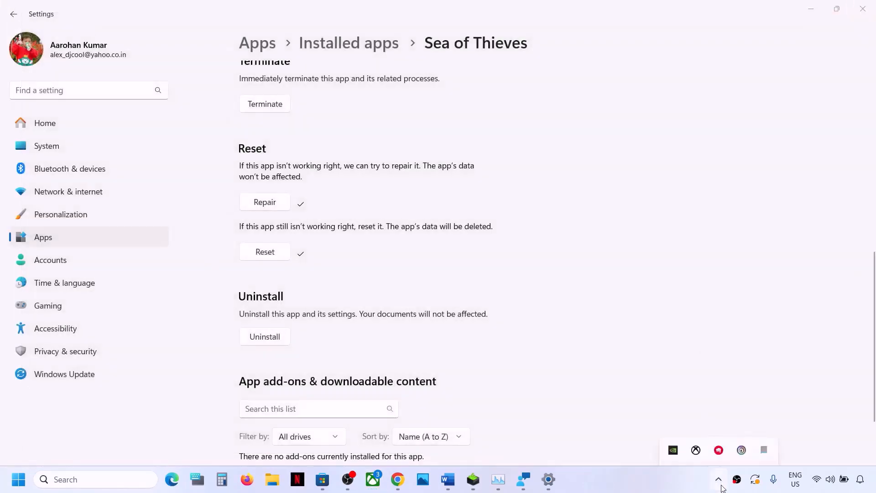
click(696, 423)
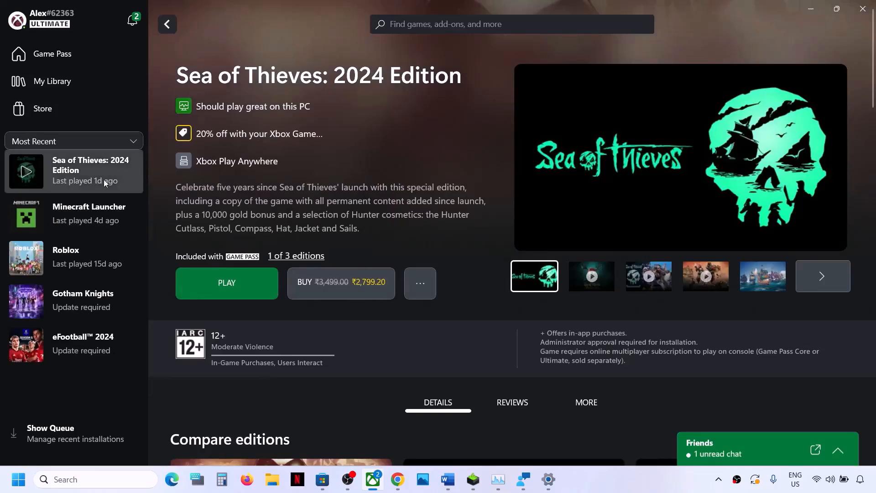
click(103, 179)
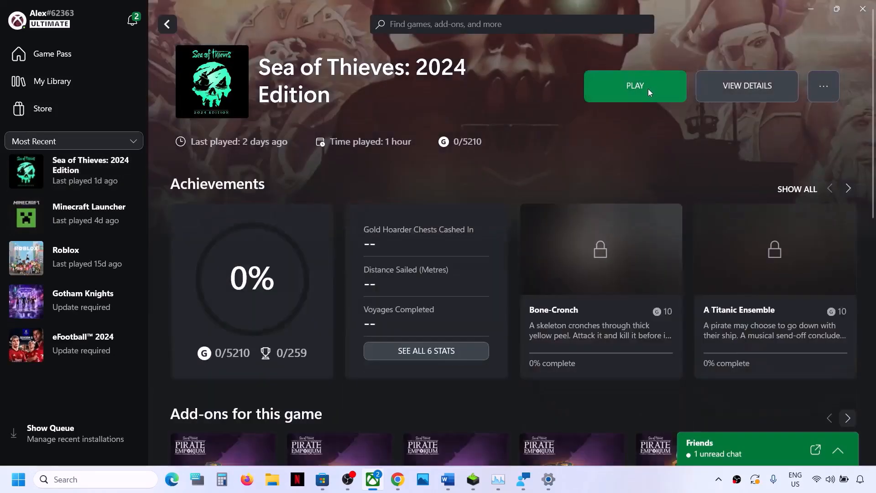
Return to the Word document and highlight "Delete Microsoft Store Local Cache Files" in Step 8.
click(447, 478)
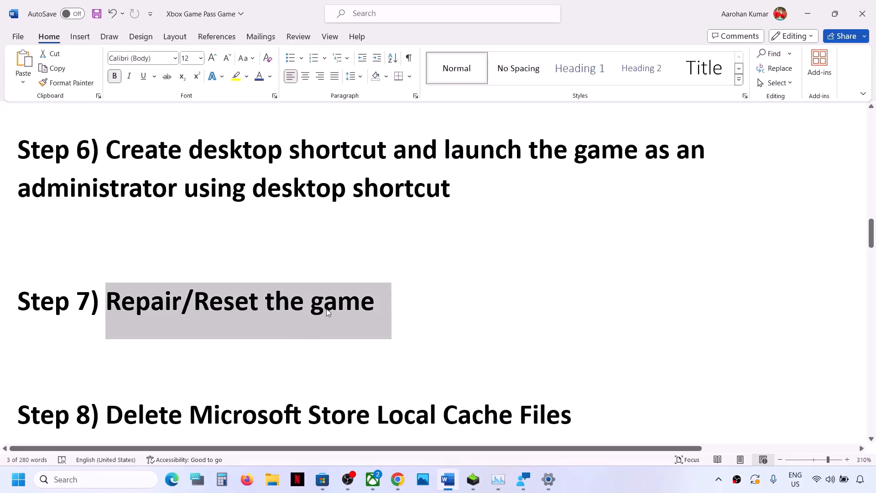
scroll(225, 344, down, 3)
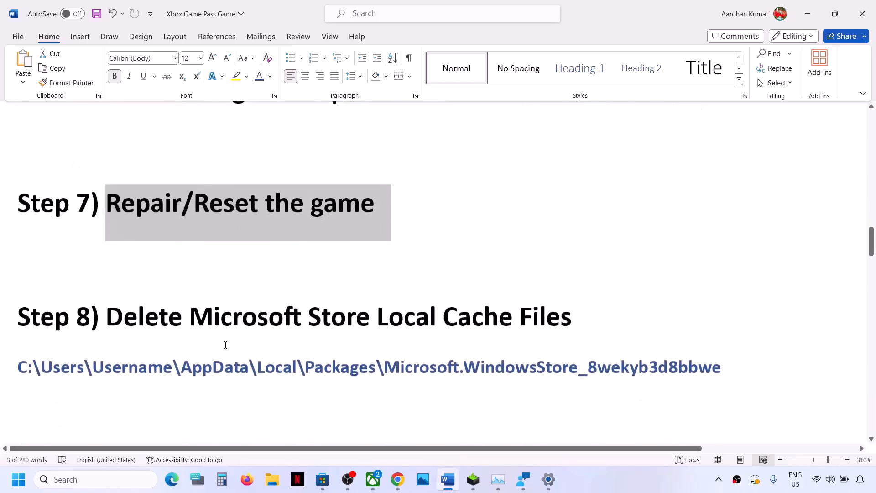
drag(495, 318, 573, 314)
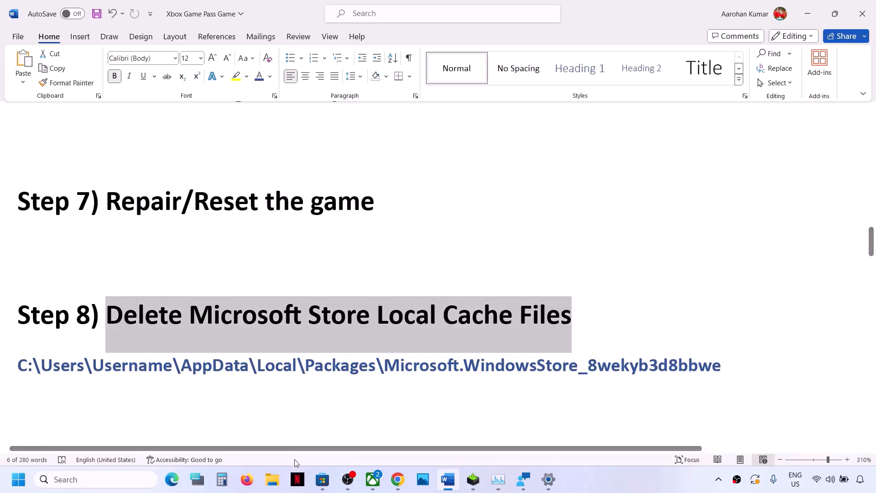
Open File Explorer and browse to the user's profile folder inside Users on the C: drive.
click(272, 479)
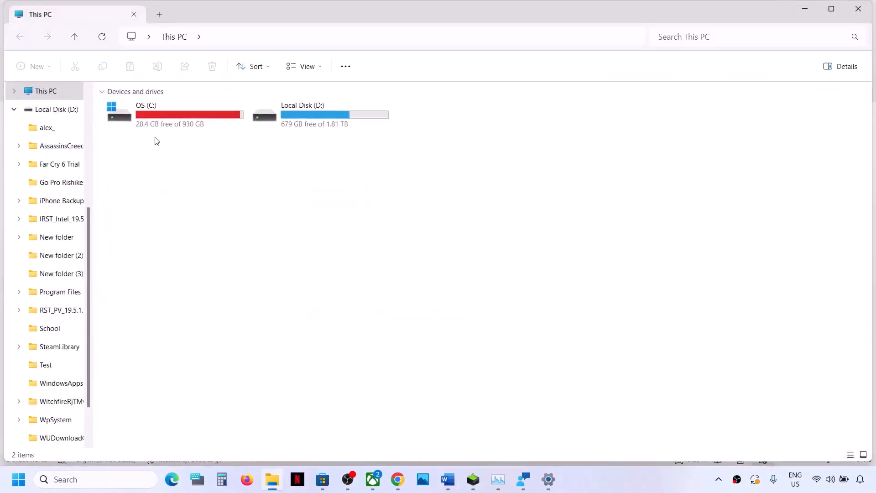
double_click(166, 124)
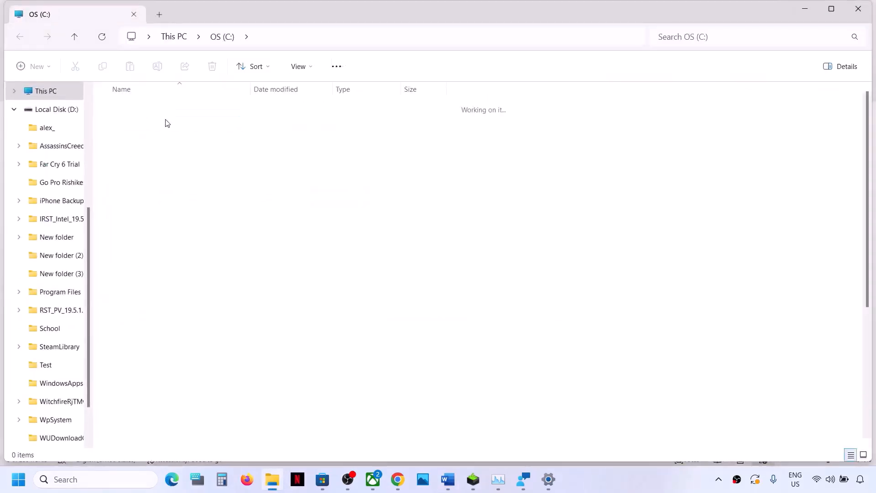
click(47, 96)
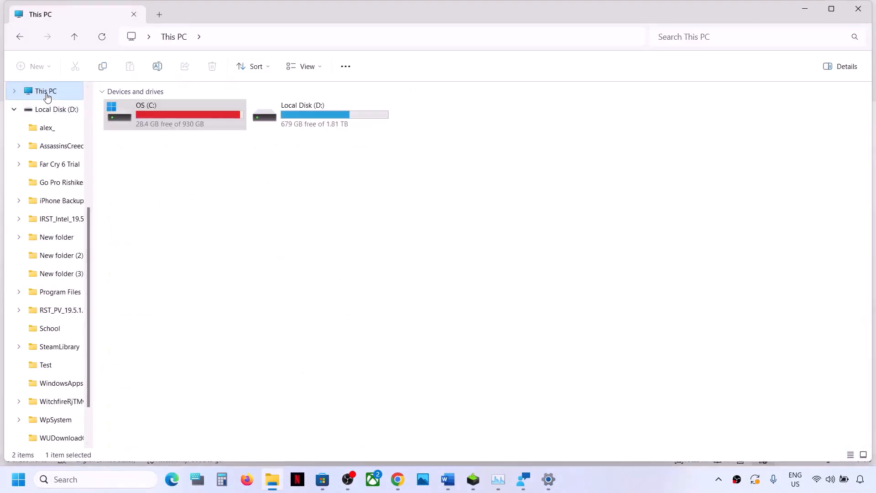
click(14, 109)
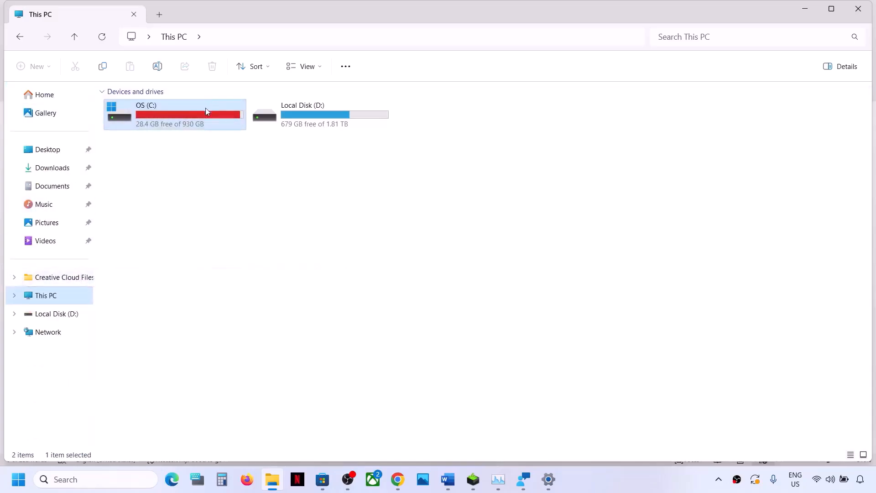
double_click(197, 119)
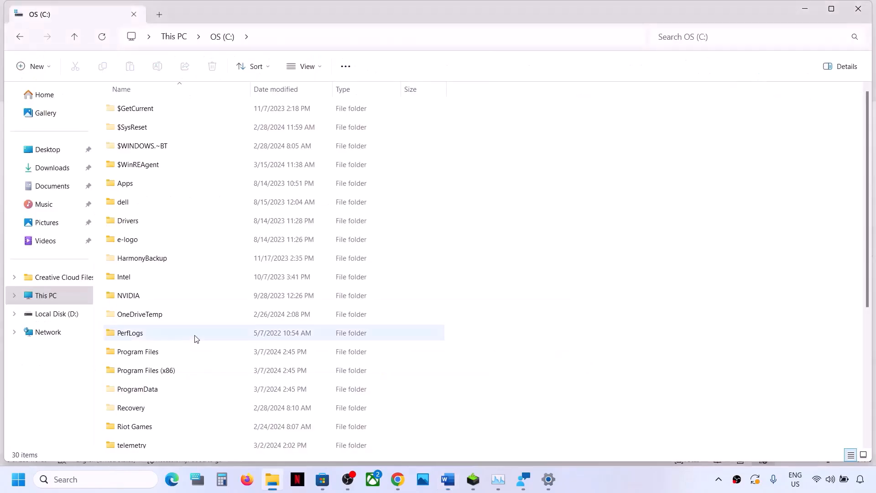
scroll(192, 333, down, 5)
double_click(122, 290)
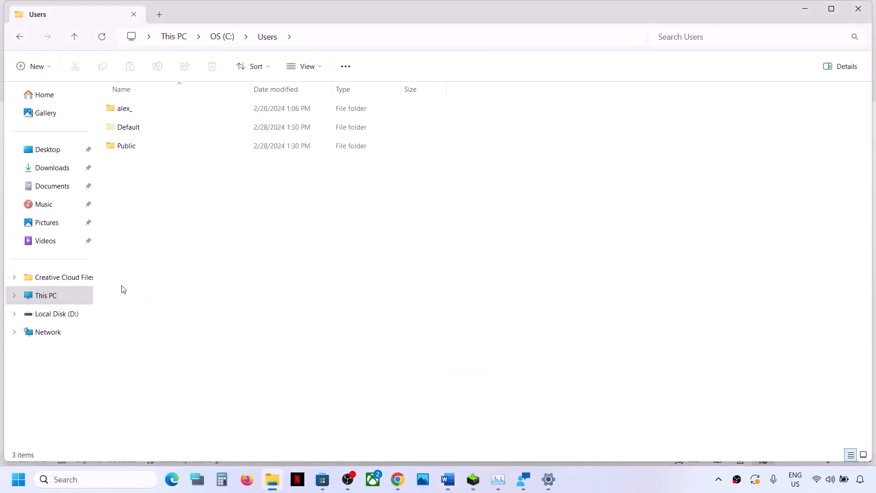
double_click(131, 108)
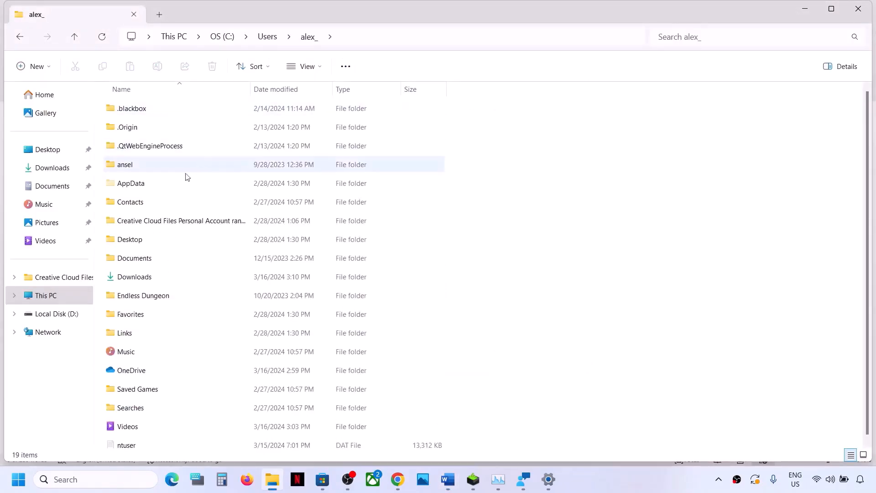
Check the Hidden items display option and browse through AppData and Local to the Packages folder.
click(150, 188)
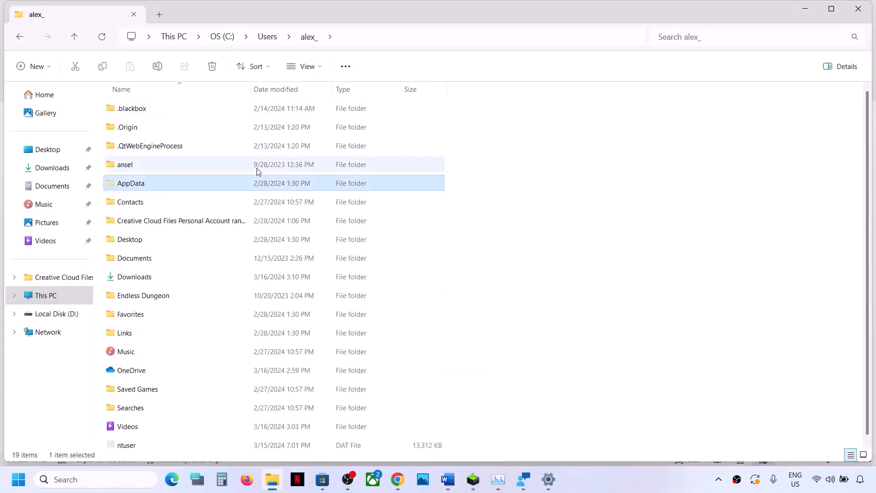
click(321, 70)
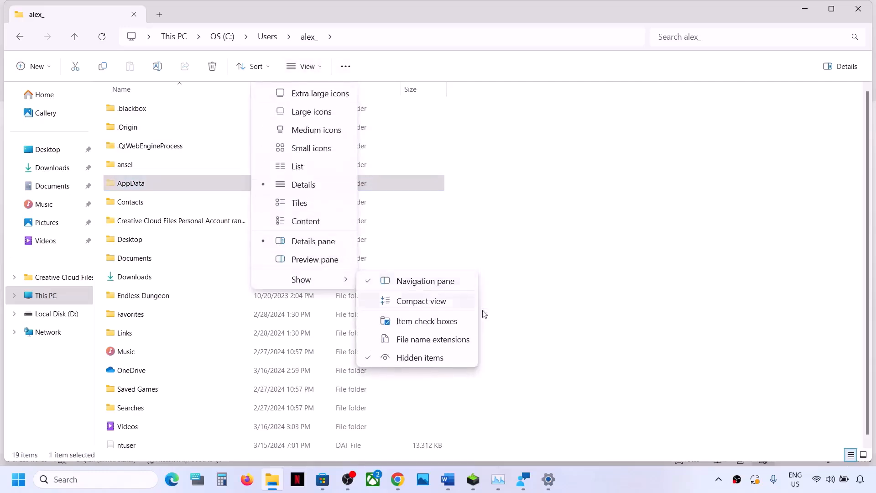
click(160, 184)
double_click(159, 186)
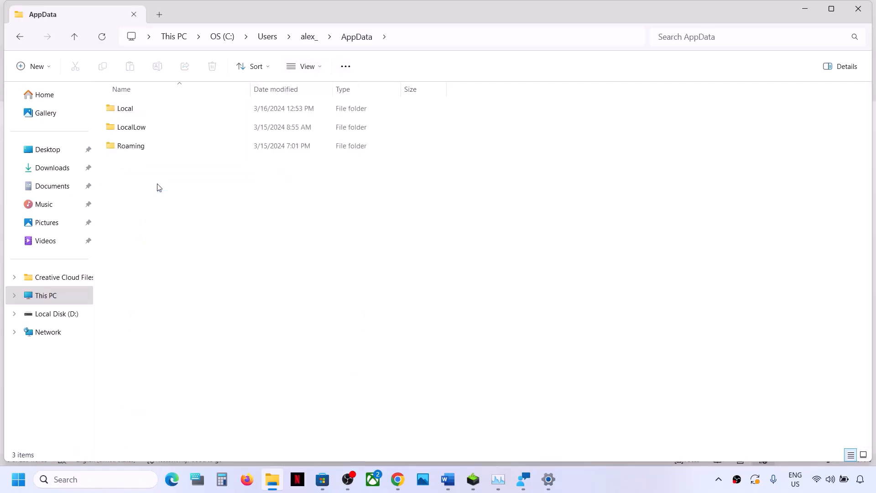
double_click(138, 112)
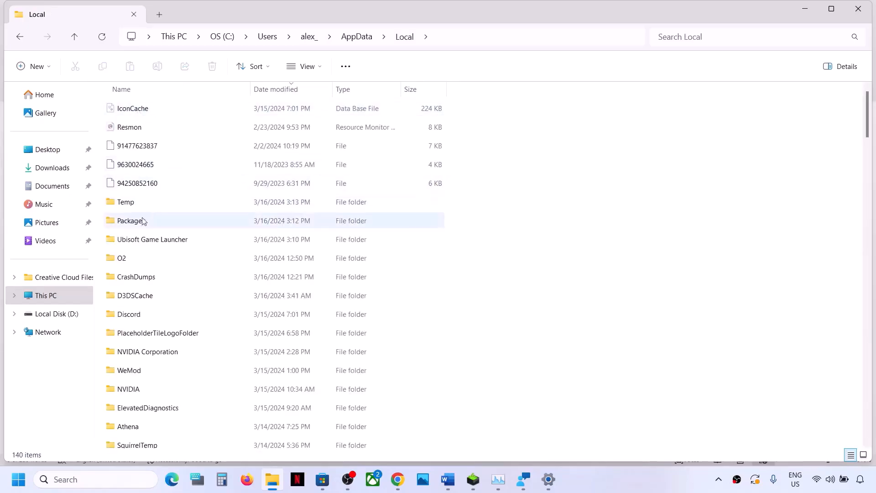
click(140, 221)
double_click(161, 224)
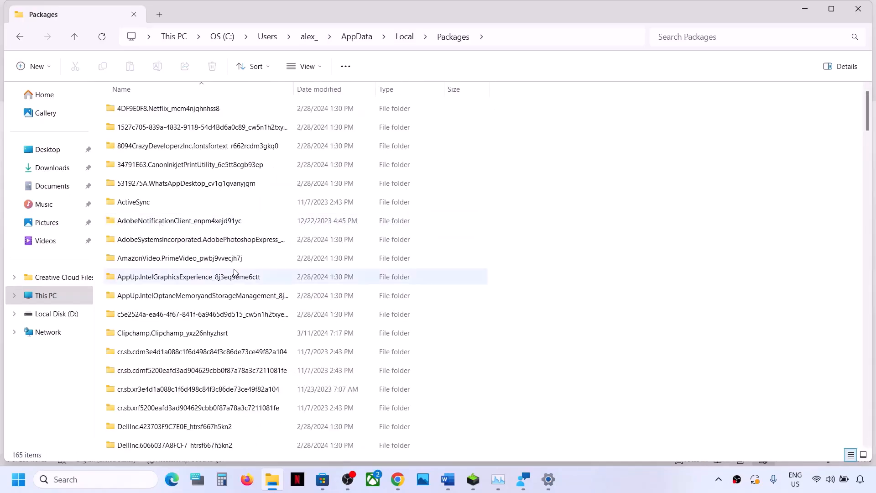
Highlight the folder name Microsoft.WindowsStore_8wekyb3d8bbwe in the Word document's Step 8 path and return to the Packages folder.
key(alt+Tab)
drag(386, 368, 647, 362)
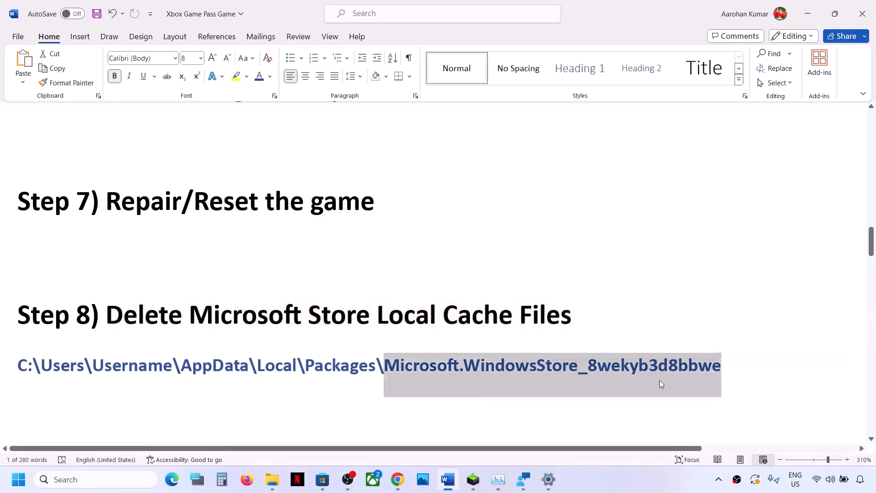
key(alt+Tab)
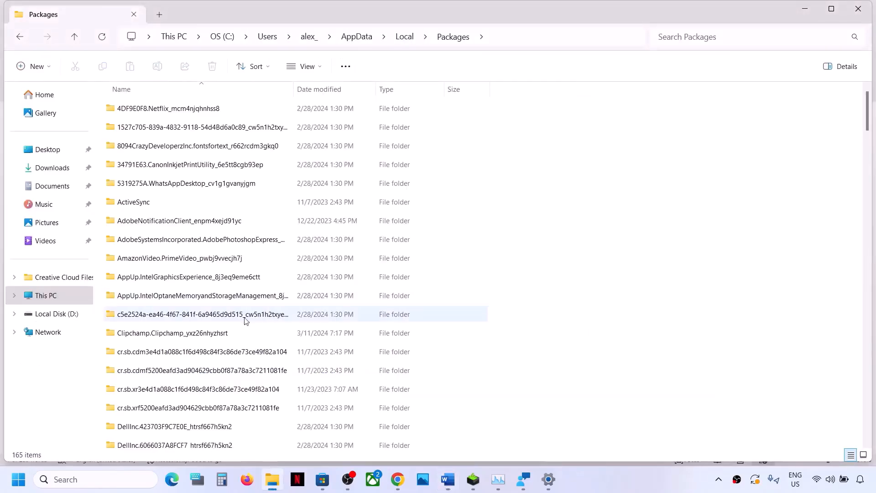
Re-sort the Packages folder by name and find the Microsoft.WindowsStore_8wekyb3d8bbwe folder, minimizing the Xbox window that opens.
click(205, 85)
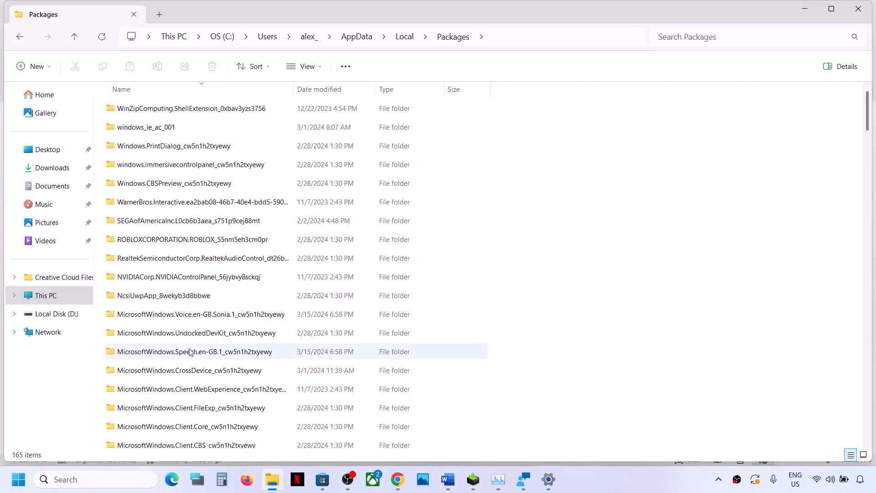
scroll(190, 349, down, 4)
scroll(190, 350, down, 3)
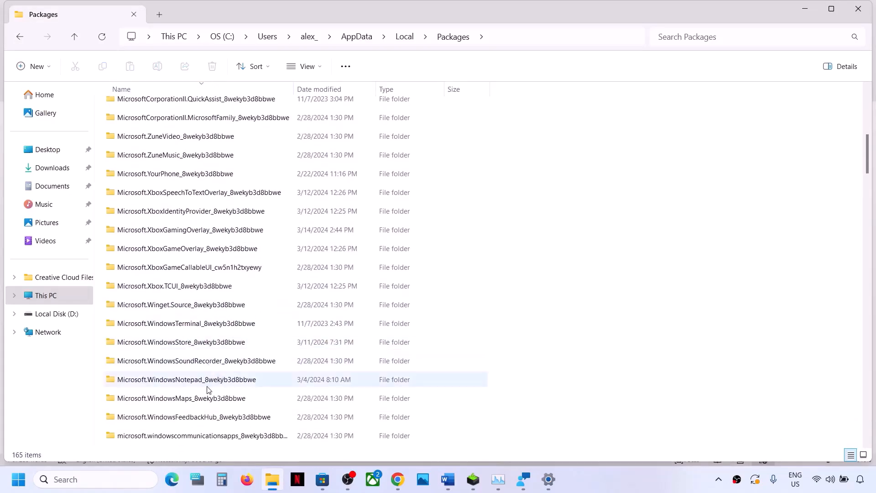
scroll(209, 379, down, 3)
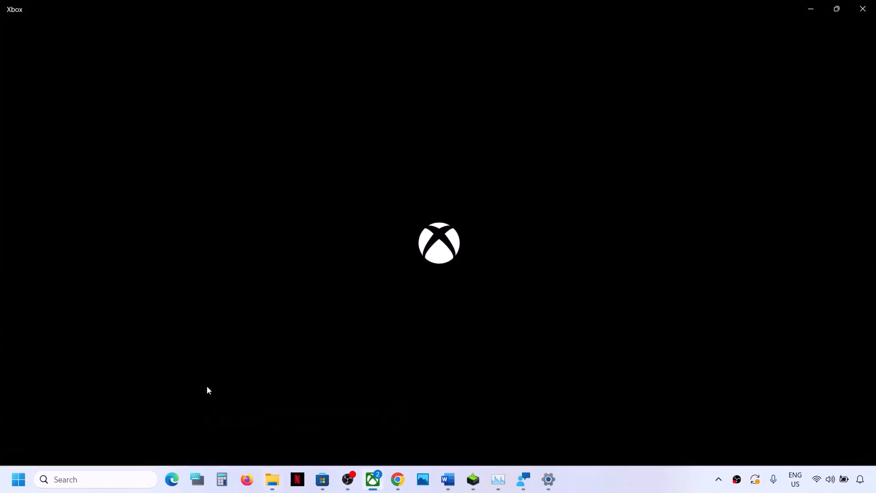
click(812, 10)
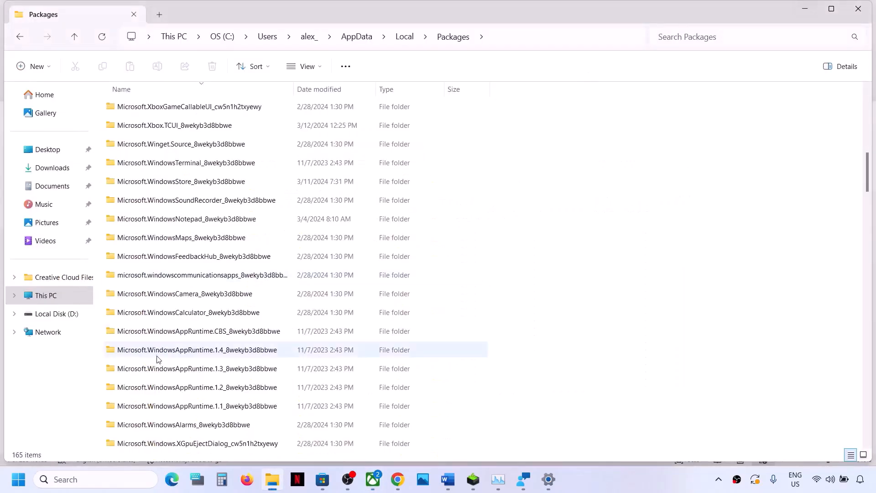
scroll(158, 358, down, 5)
scroll(158, 361, down, 8)
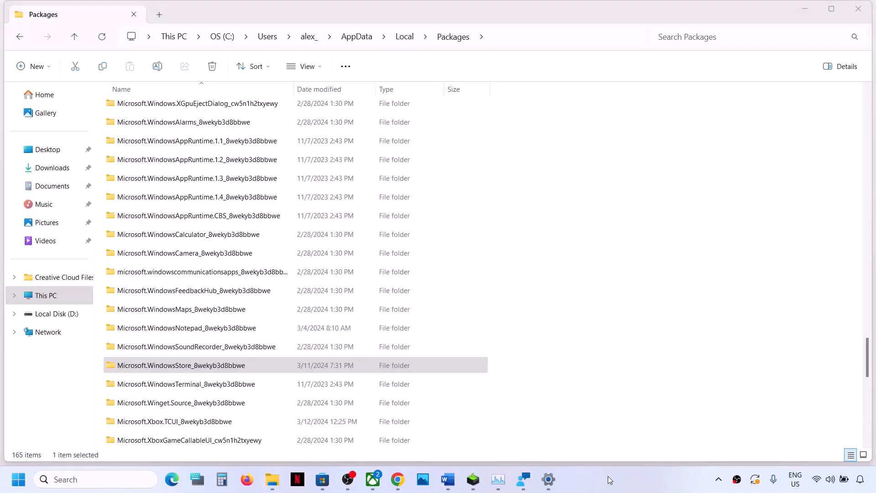
Open the Microsoft.WindowsStore_8wekyb3d8bbwe folder and delete its LocalCache folder.
click(195, 369)
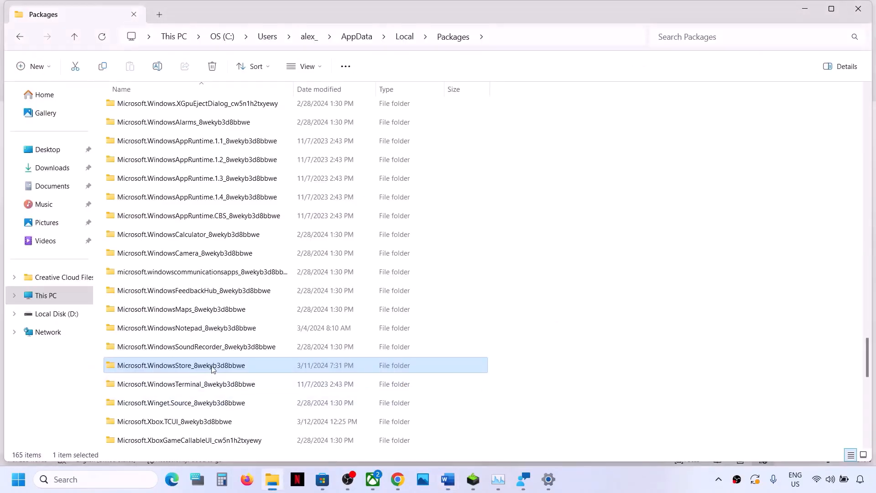
double_click(210, 368)
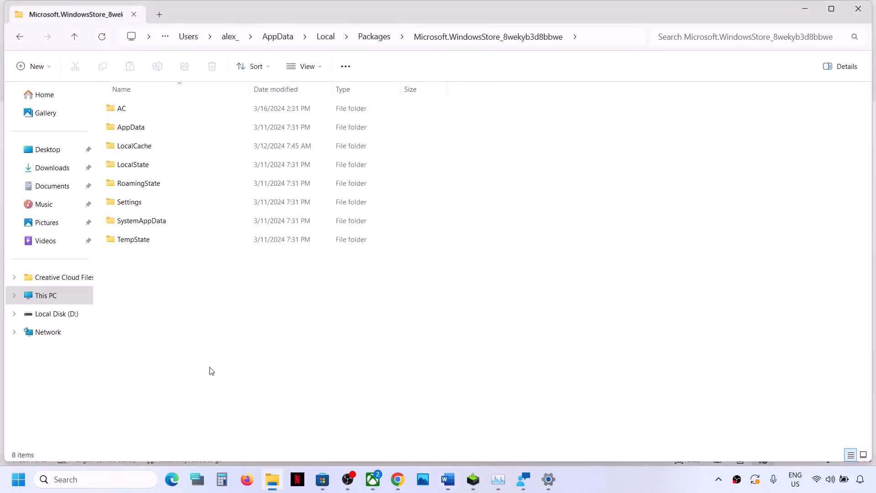
click(136, 148)
right_click(152, 149)
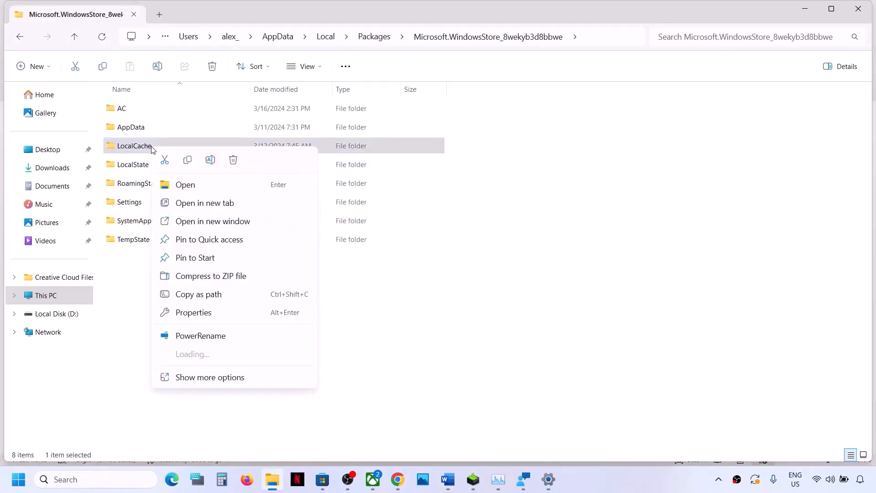
click(231, 159)
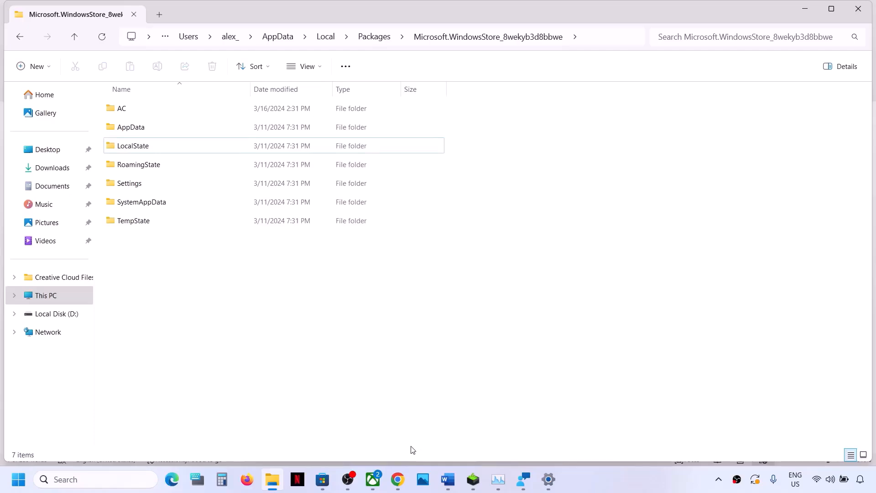
Switch to the Word document and highlight Step 9's text about logging in with the same account in Xbox app and Microsoft Store.
click(446, 479)
scroll(290, 370, down, 3)
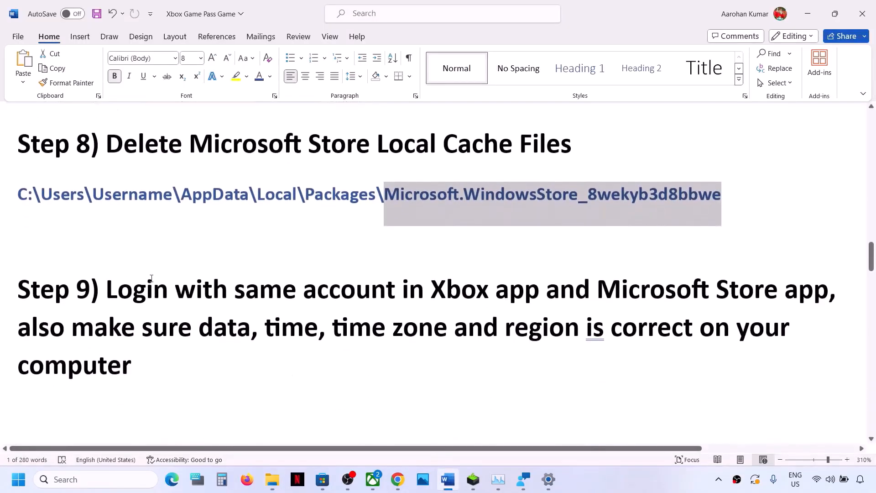
drag(111, 292, 763, 297)
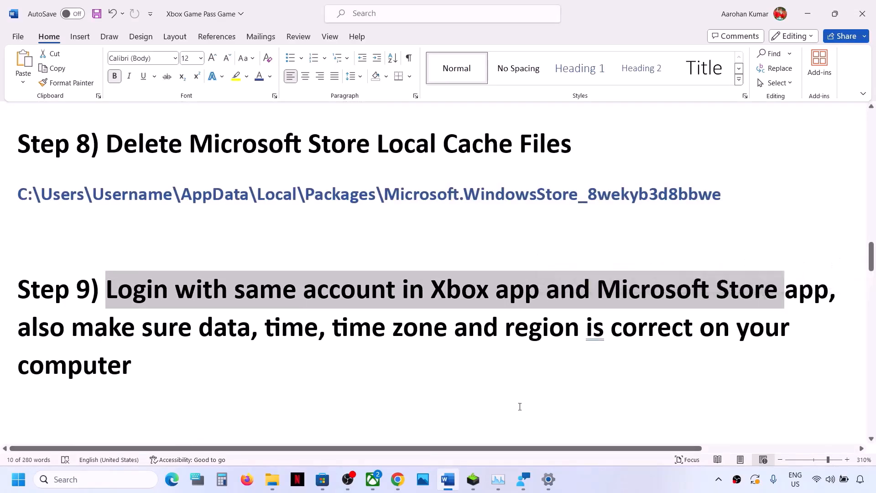
Switch to Microsoft Store, sign out, and sign back in with the second listed Microsoft account, entering its PIN.
click(322, 479)
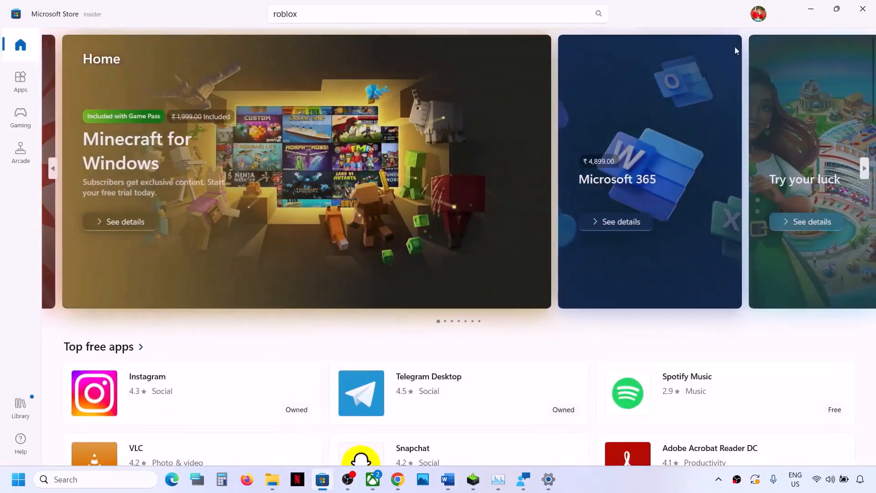
click(758, 14)
click(638, 63)
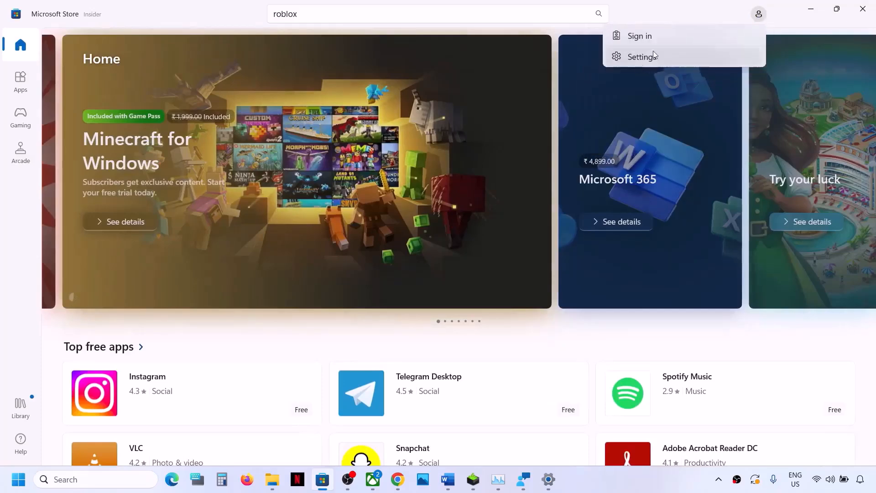
click(662, 38)
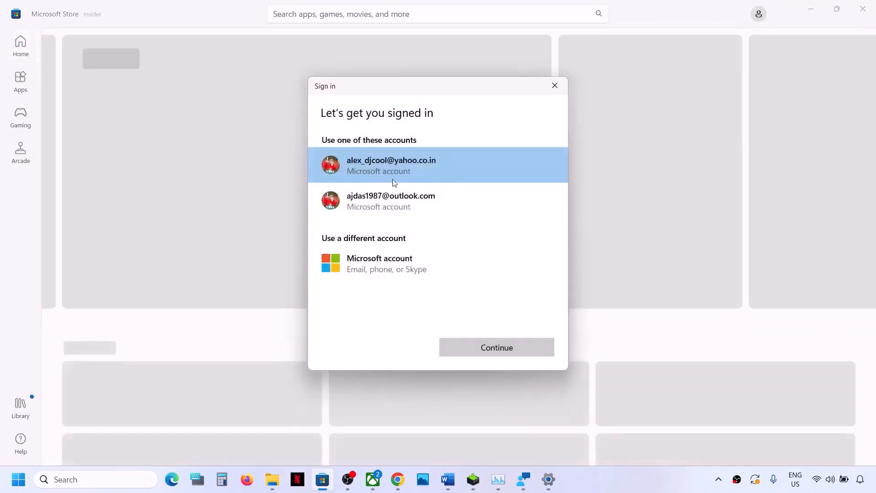
click(385, 201)
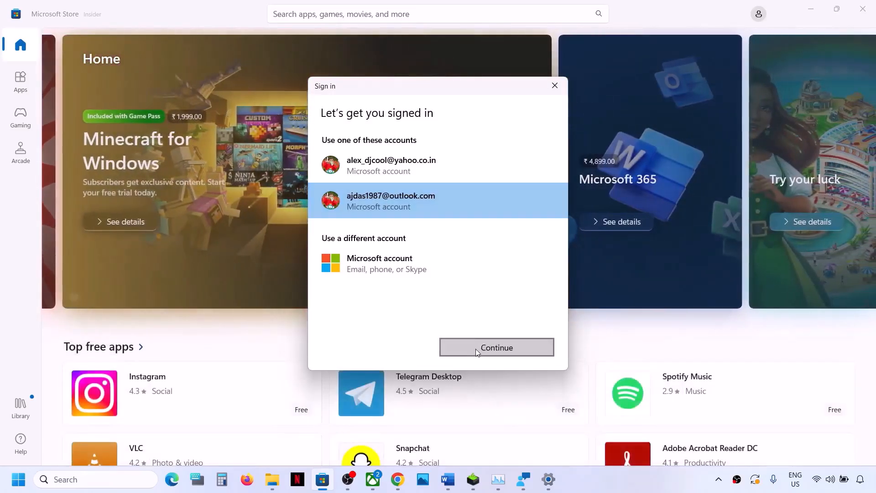
click(476, 350)
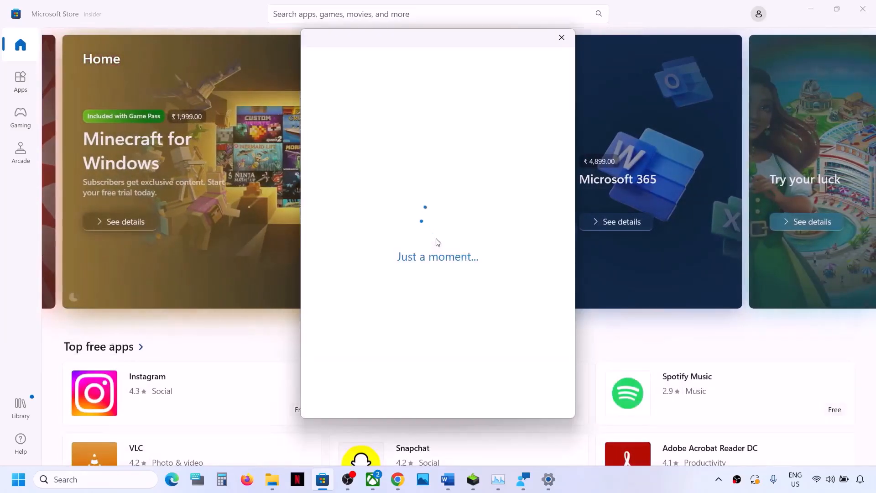
text(••••)
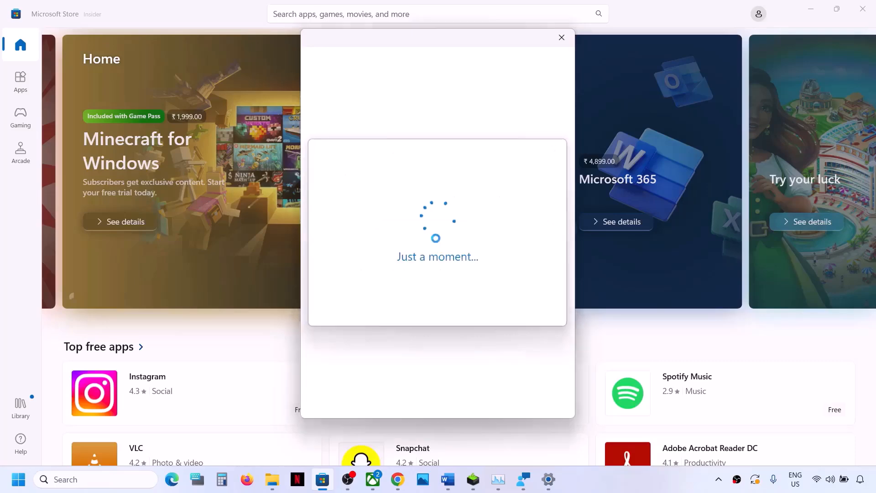
Switch to the Xbox app and sign out of the current profile.
click(372, 479)
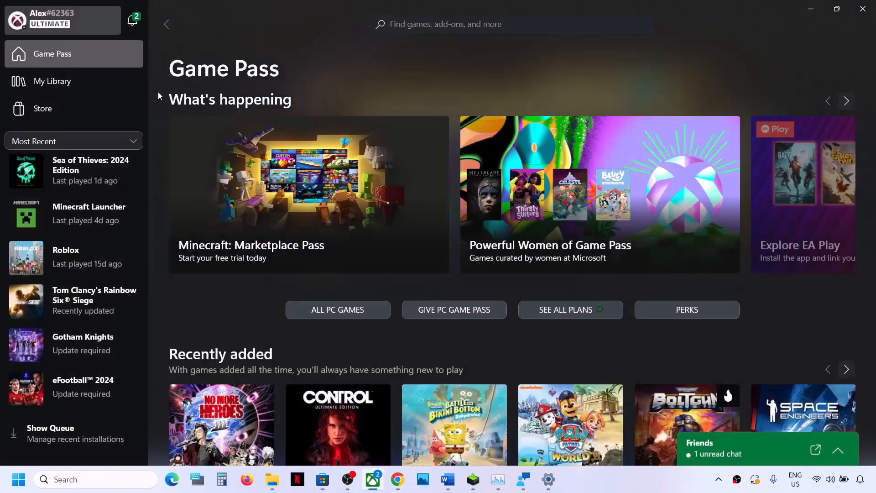
click(62, 24)
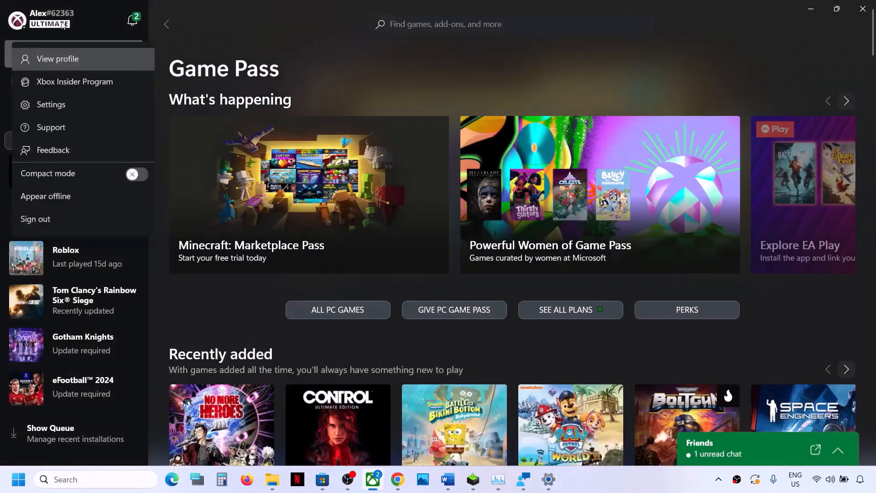
click(39, 229)
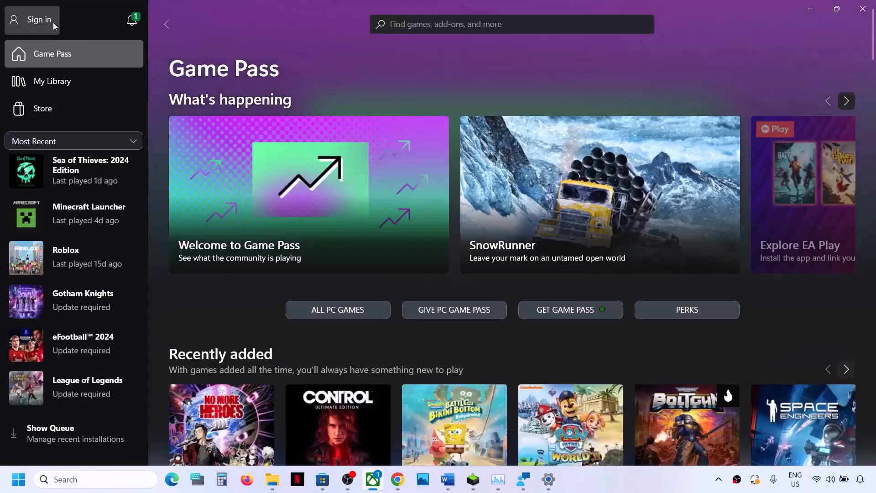
Sign back in to the Xbox app with the same Microsoft account used in Microsoft Store and continue into the app.
click(53, 22)
click(36, 171)
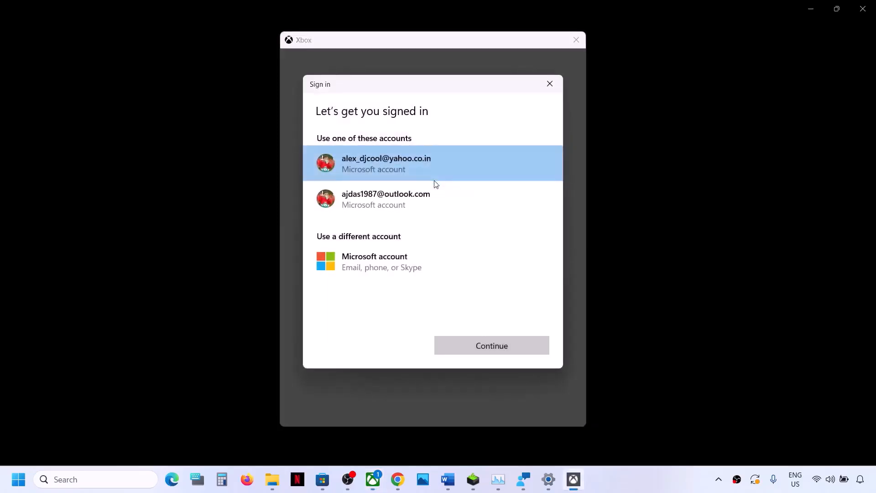
click(396, 212)
click(485, 347)
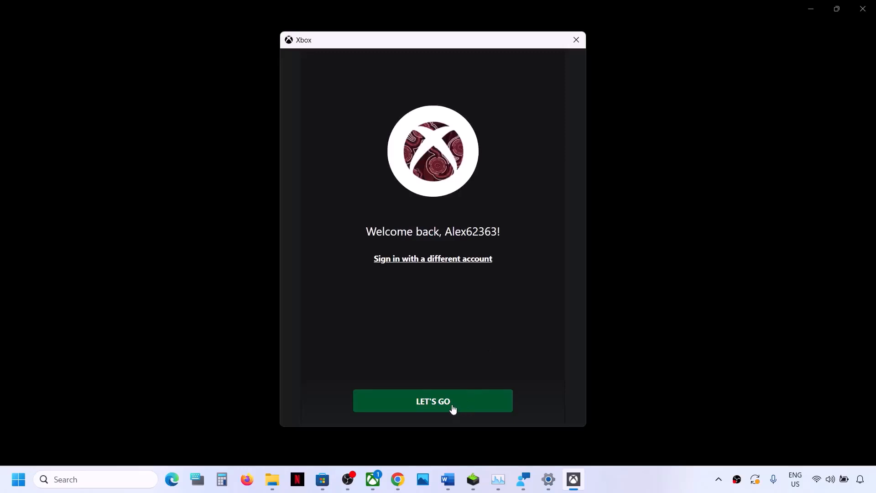
click(451, 404)
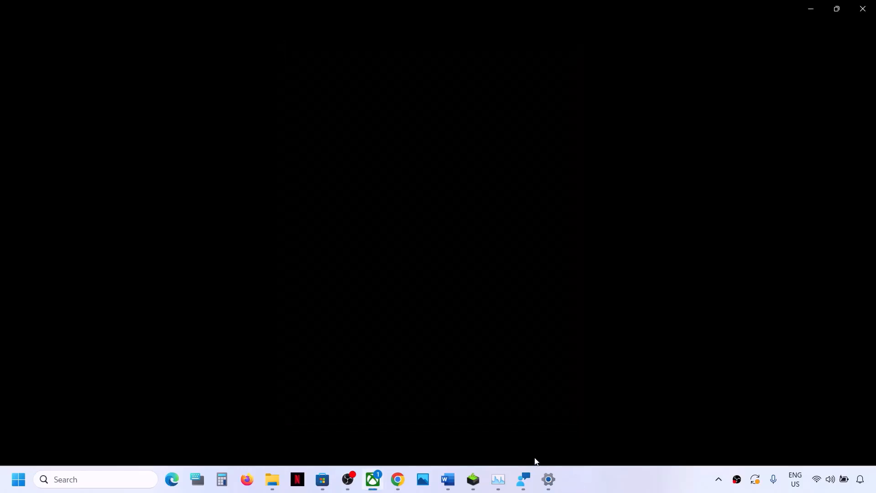
Close the leftover background program and highlight "also make sure data, time, time zone and region" in the Word document's Step 9.
right_click(498, 478)
click(486, 454)
click(448, 479)
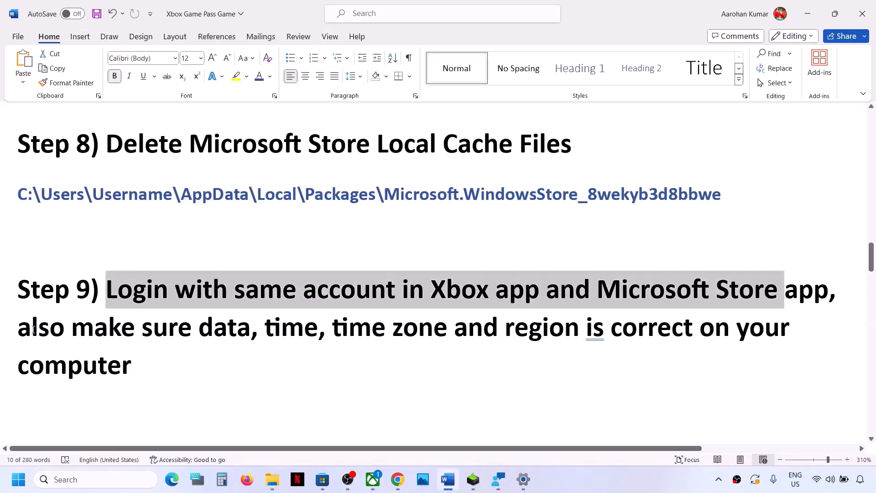
drag(33, 329, 583, 336)
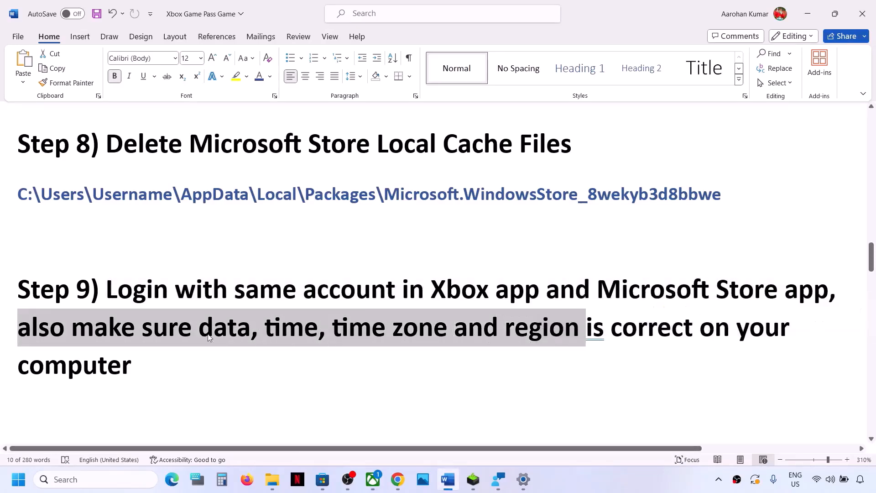
Correct the word "data" to "date" in the Step 9 heading.
click(252, 330)
key(BackSpace)
text(e)
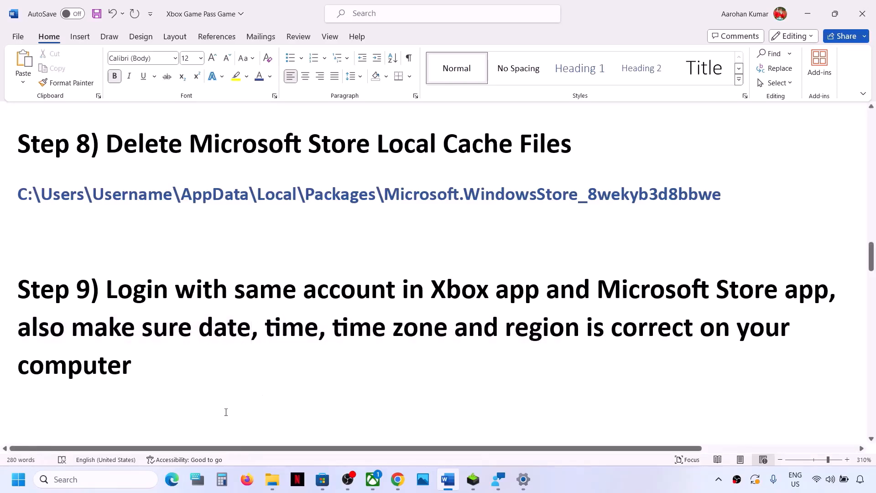
Open the Date & time page in Windows Settings and synchronize the computer's clock with the time server.
click(25, 485)
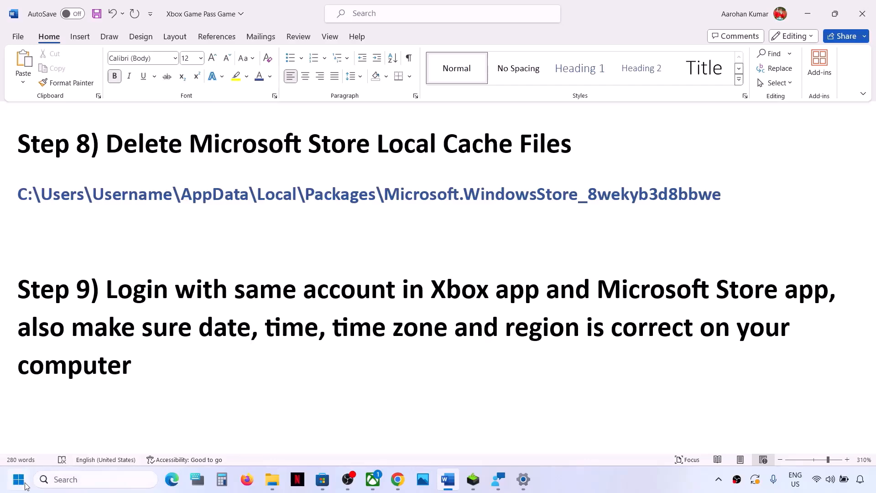
click(217, 189)
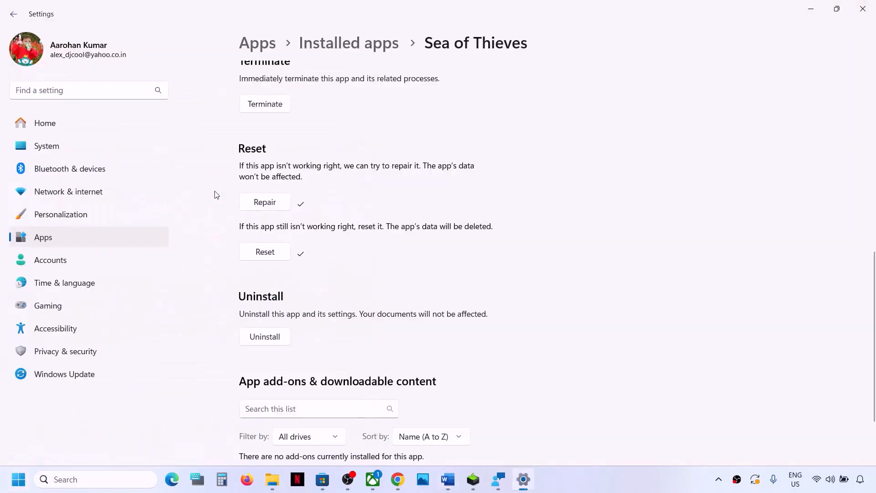
click(53, 283)
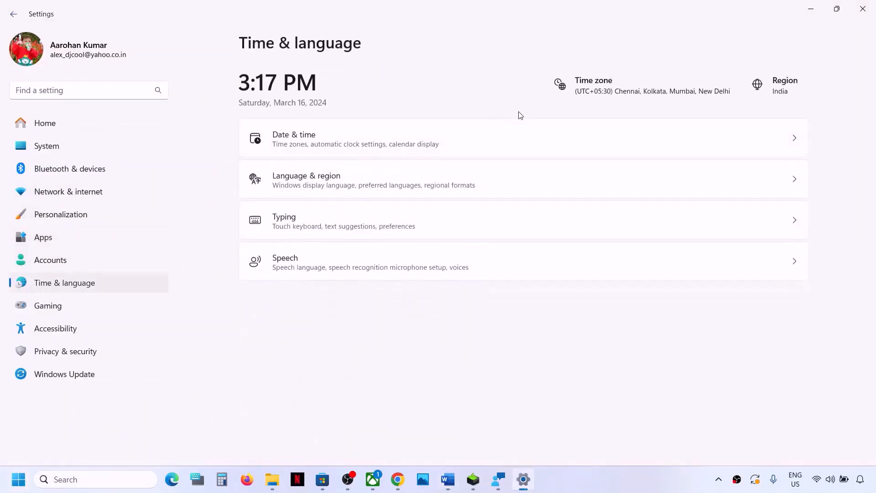
click(315, 146)
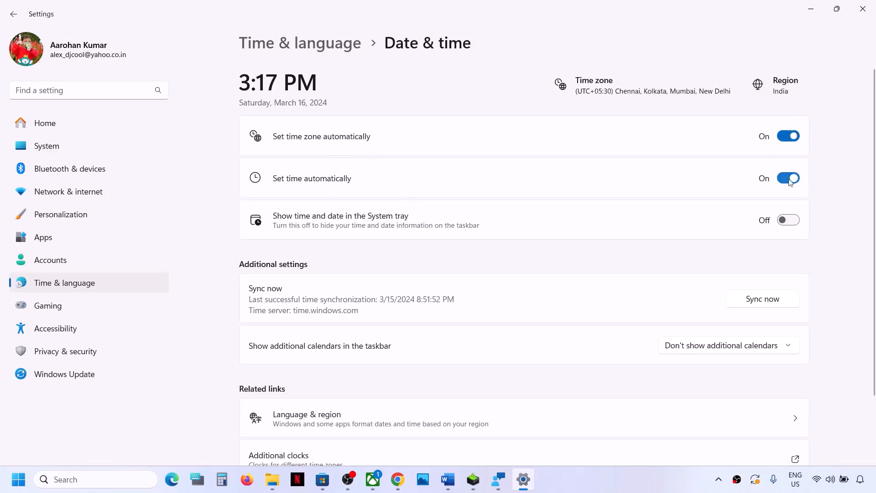
click(769, 303)
Check the Country or region setting under Language & region and close Settings.
click(123, 284)
click(370, 176)
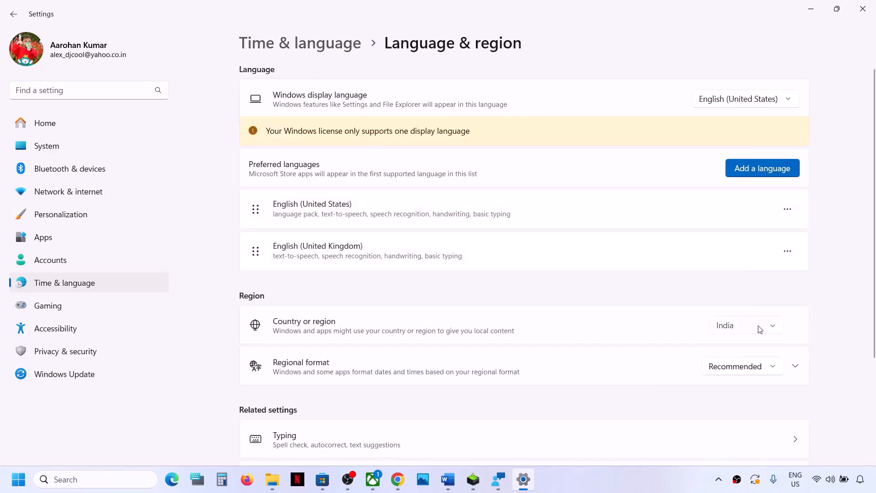
click(759, 327)
click(739, 325)
click(862, 18)
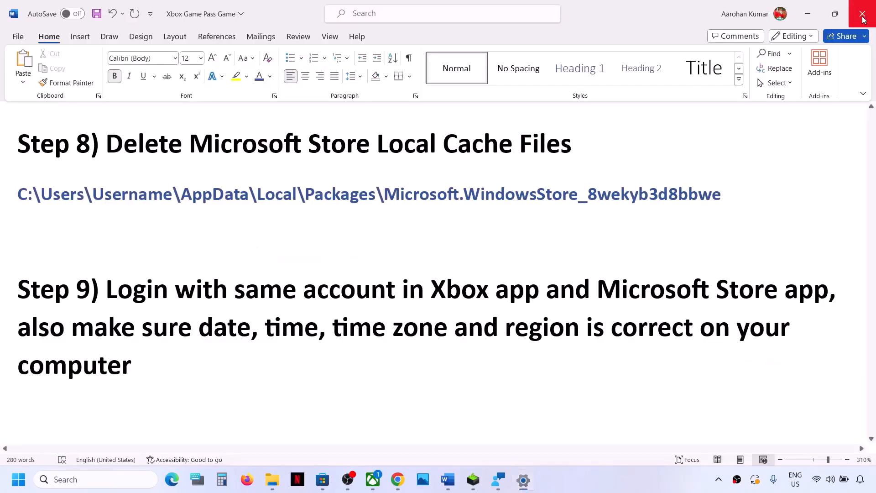
Follow the document's Step 10 by checking for updates in the Microsoft Store library and resuming the paused Microsoft Photos Legacy download.
scroll(539, 308, down, 5)
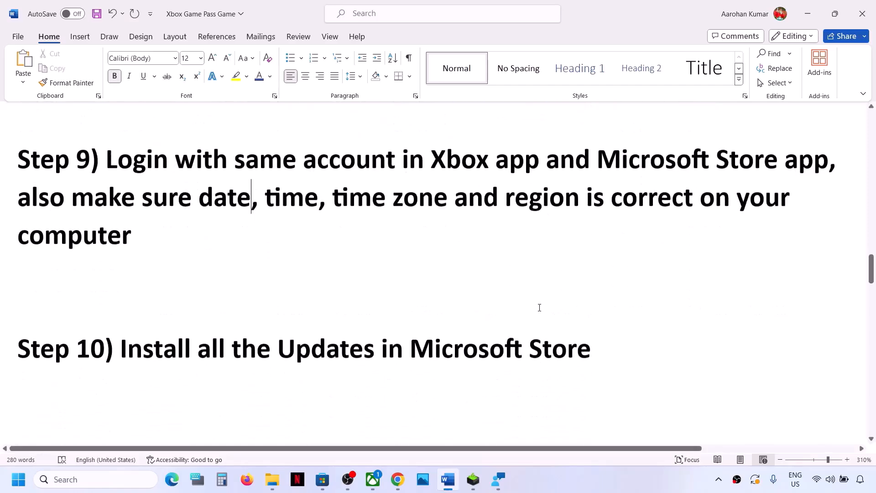
drag(129, 312, 608, 297)
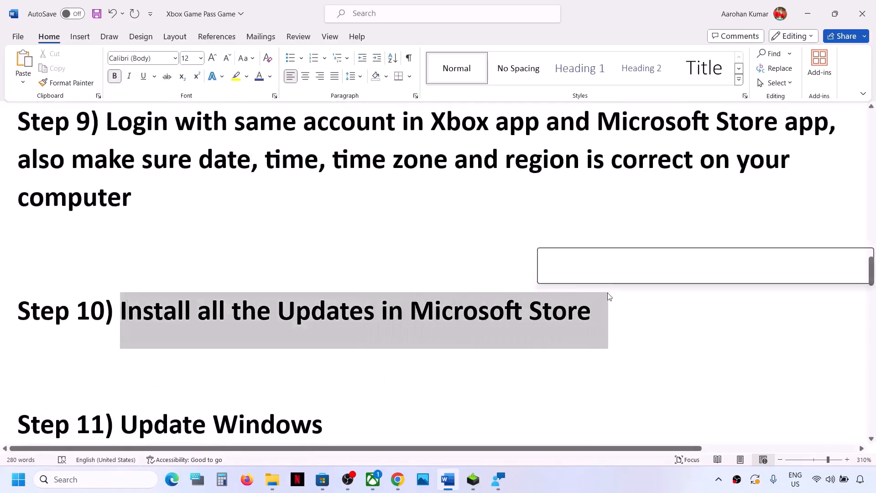
click(322, 483)
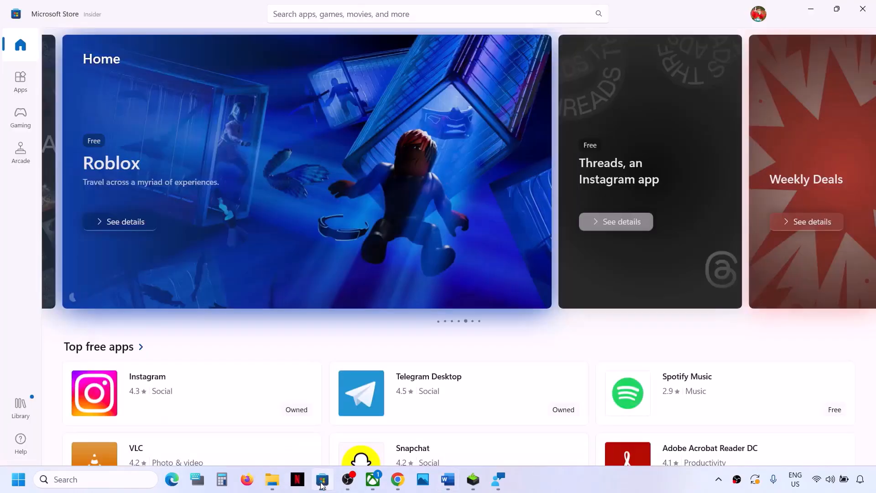
click(18, 414)
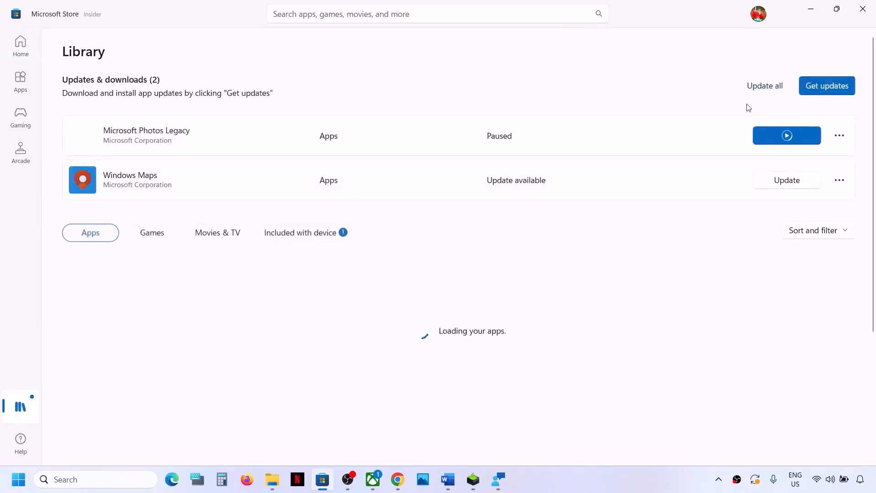
click(826, 90)
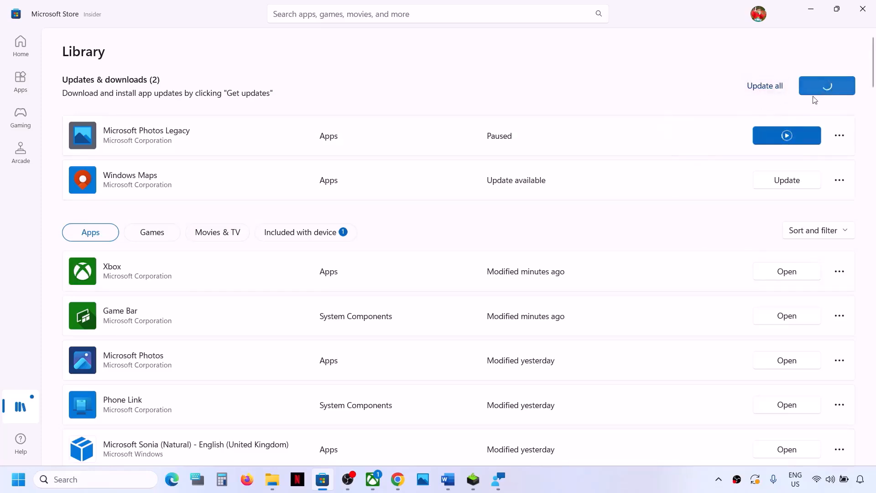
click(787, 137)
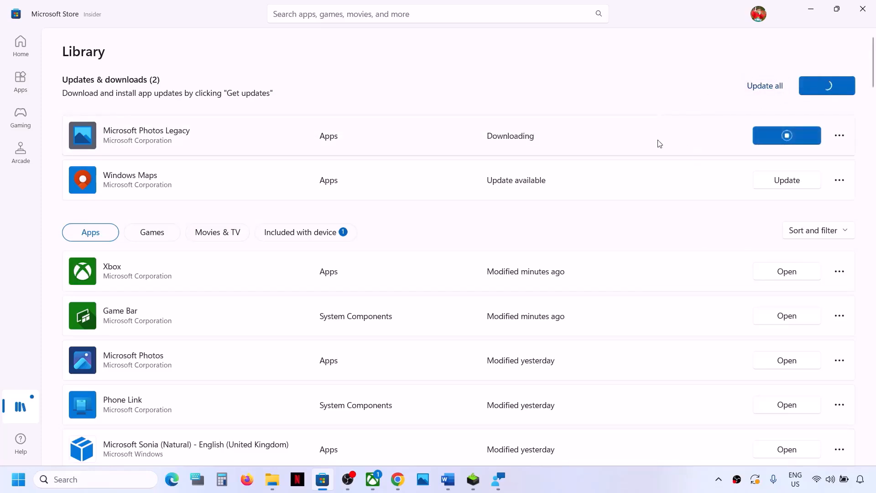
Follow the document's Step 11 by opening the Windows Update page in Windows Settings.
click(453, 484)
scroll(293, 362, down, 2)
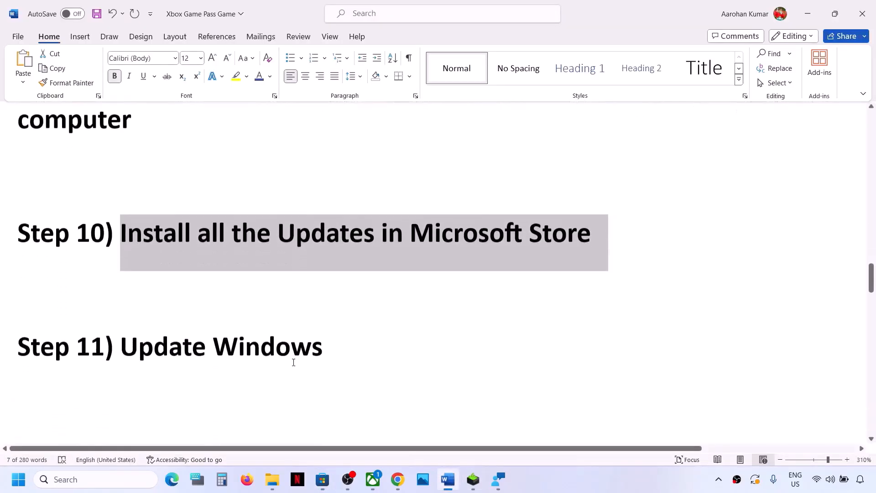
drag(121, 346, 381, 348)
key(super+i)
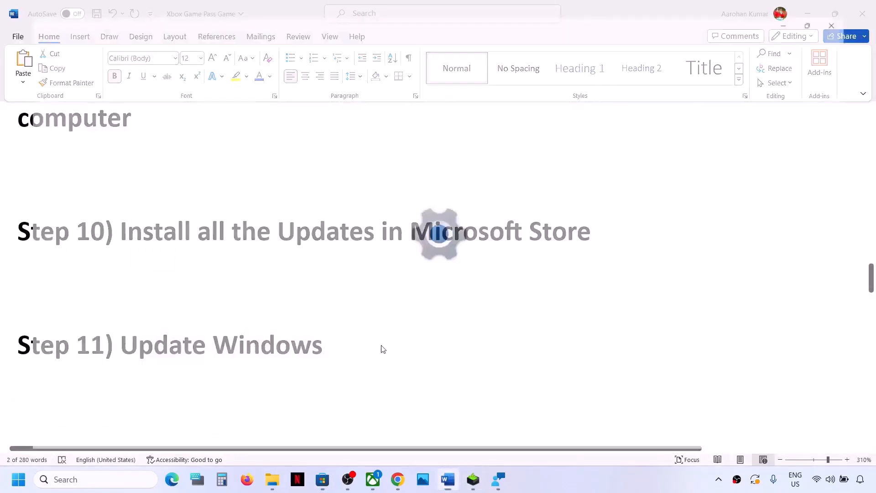
click(52, 377)
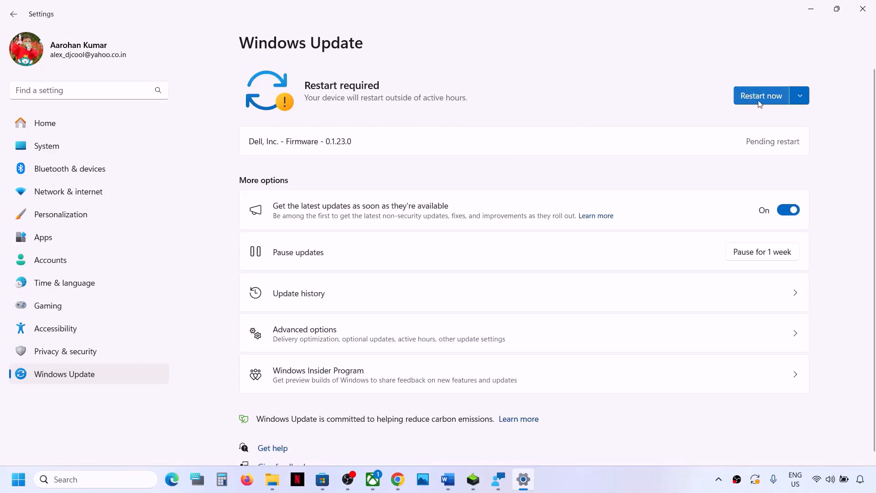
Review the computer's power options, including Update and restart, and dismiss them without restarting.
click(19, 478)
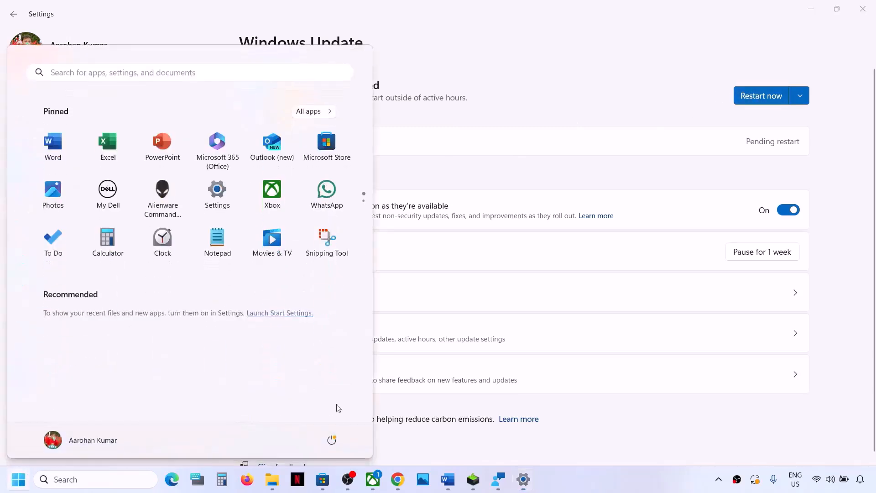
click(332, 439)
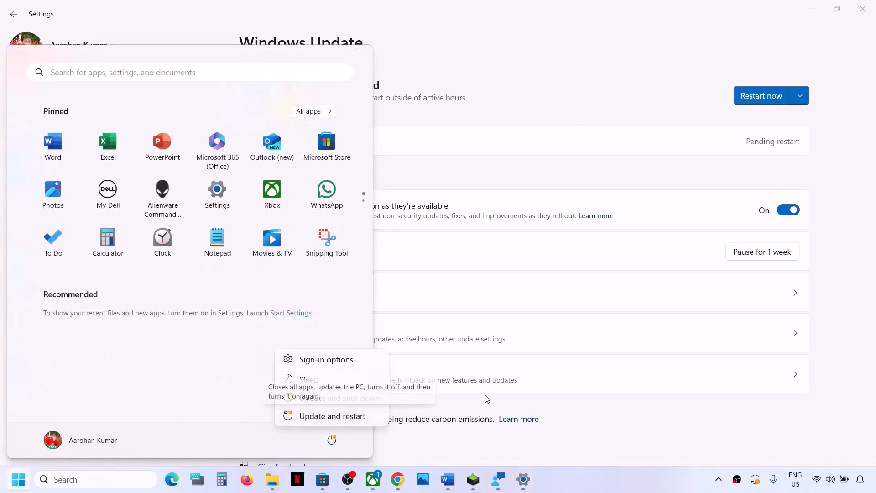
click(860, 302)
click(866, 15)
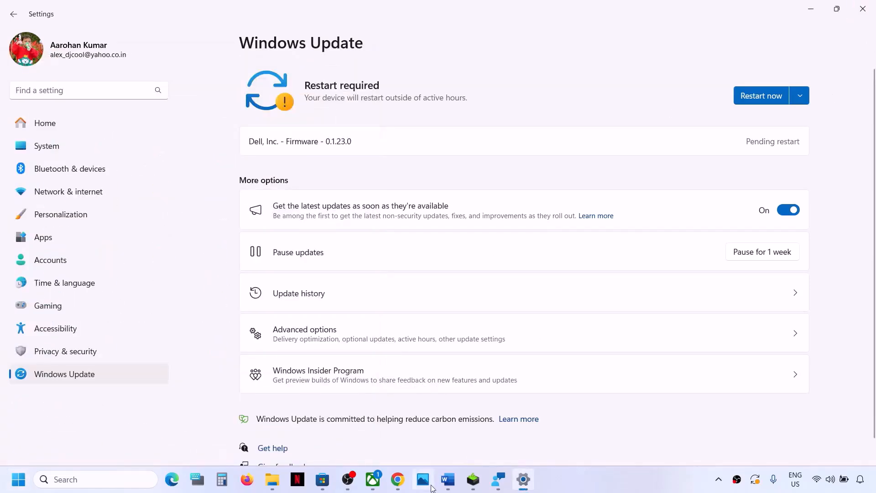
Copy wsreset from the document's Step 12 and run it through Windows search to clear the Microsoft Store cache.
click(448, 478)
scroll(293, 365, down, 3)
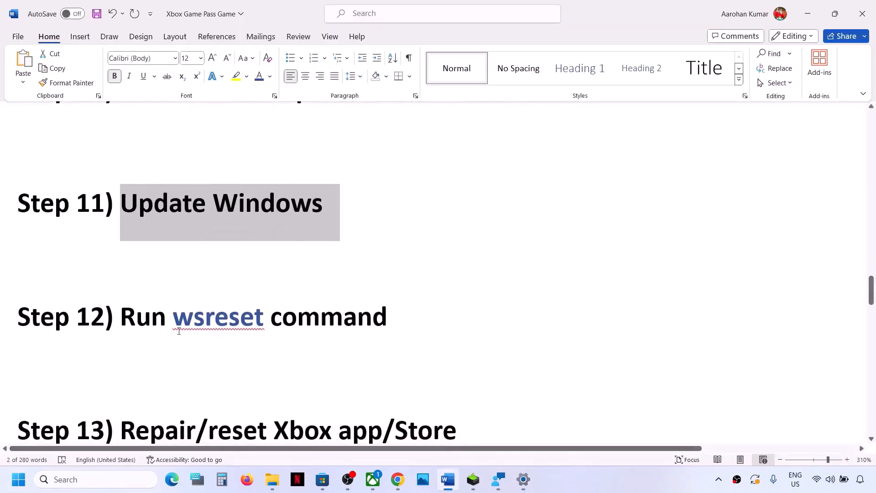
double_click(231, 307)
key(ctrl+c)
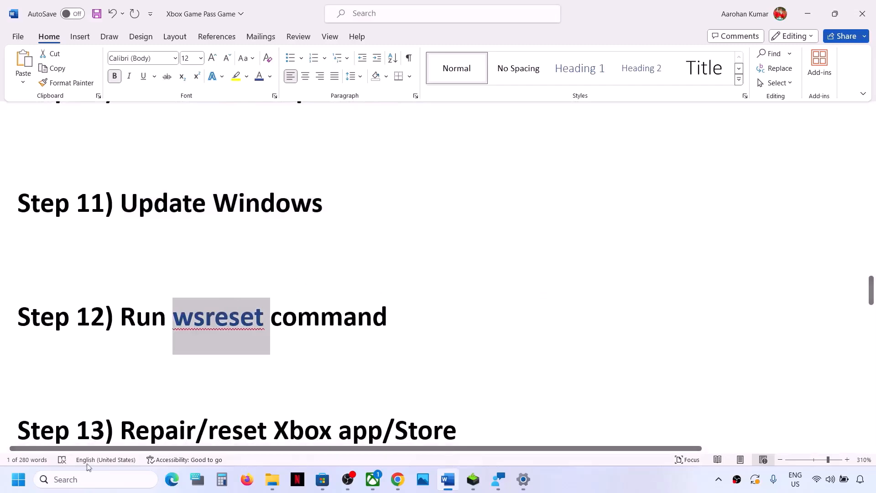
click(76, 485)
key(ctrl+v)
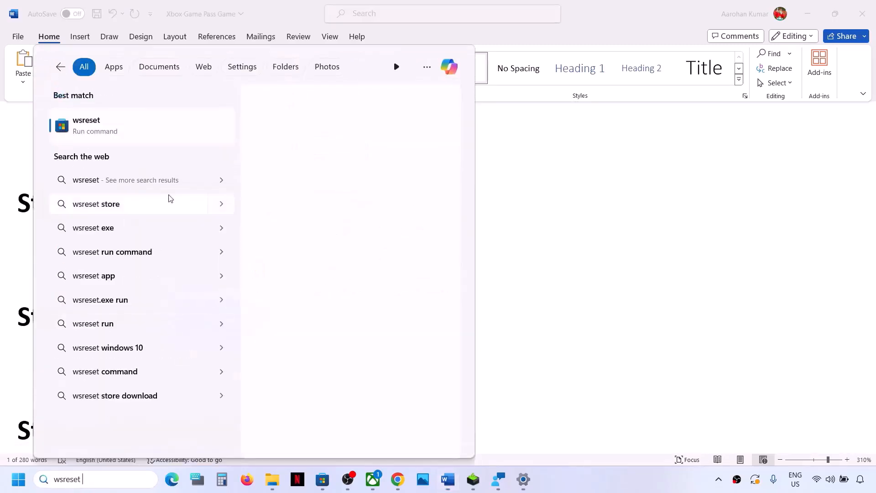
click(106, 130)
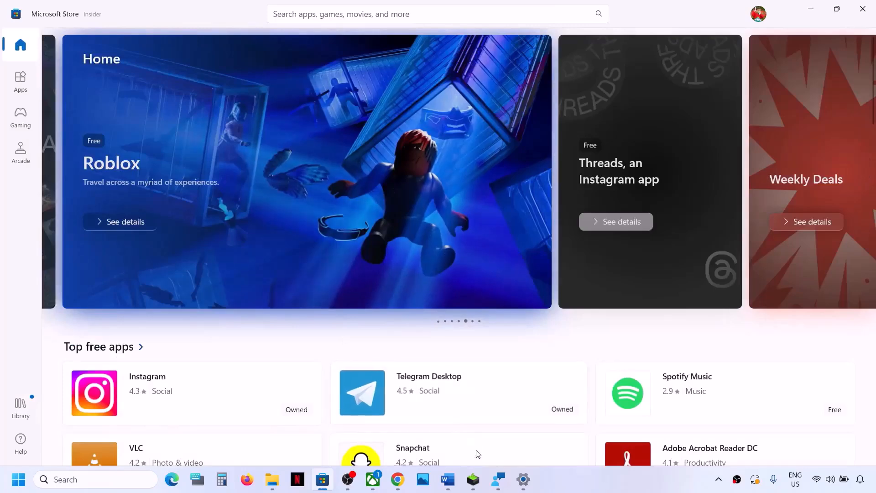
Return to the document's Step 13, find the Xbox app in Windows search and open its app settings.
click(448, 479)
scroll(234, 319, down, 2)
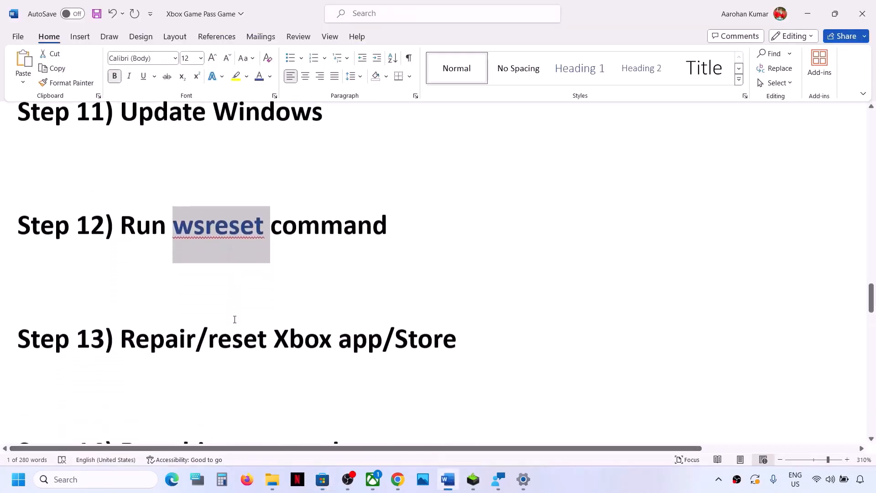
drag(121, 340, 438, 323)
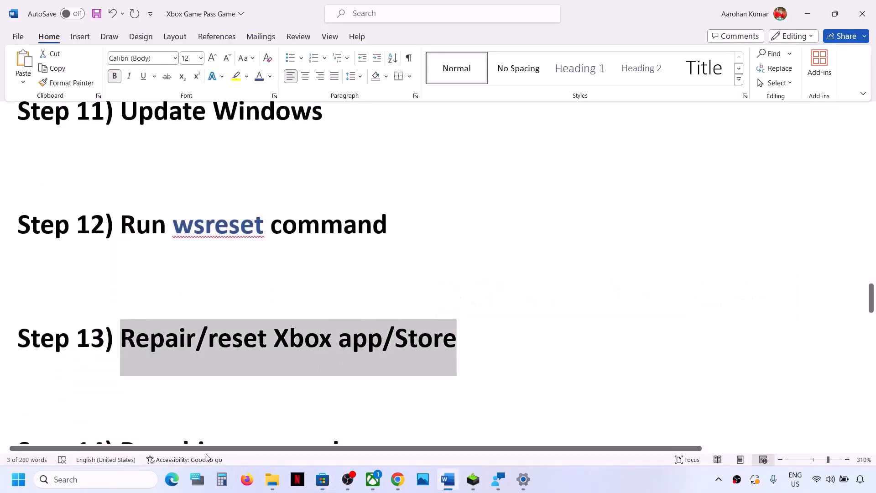
click(121, 479)
text(xbox)
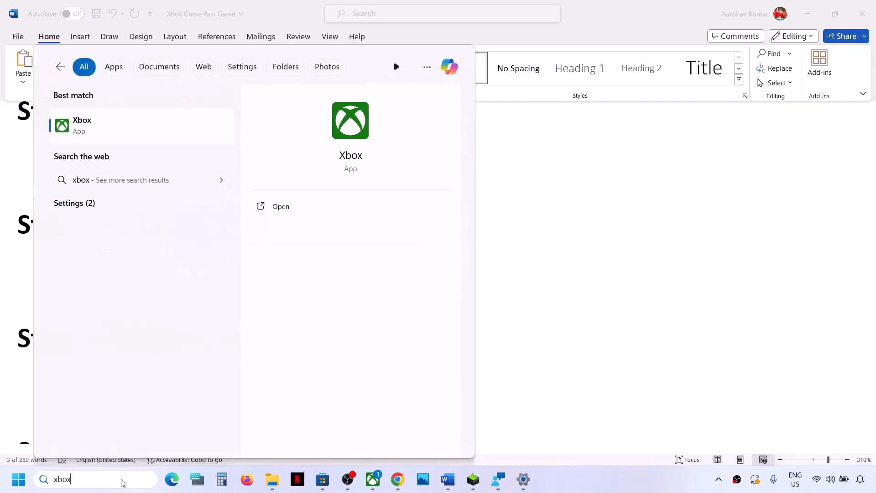
right_click(91, 127)
click(137, 180)
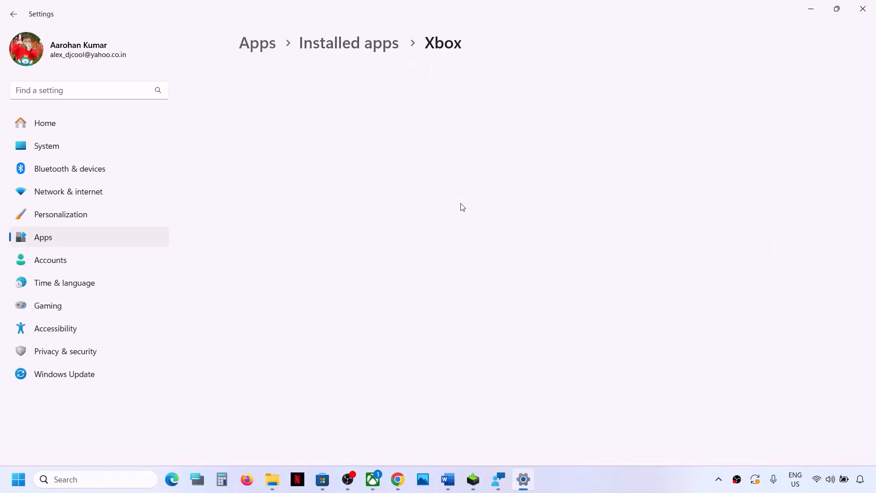
Repair the Xbox app and reset it, confirming the deletion of its data.
scroll(462, 207, down, 8)
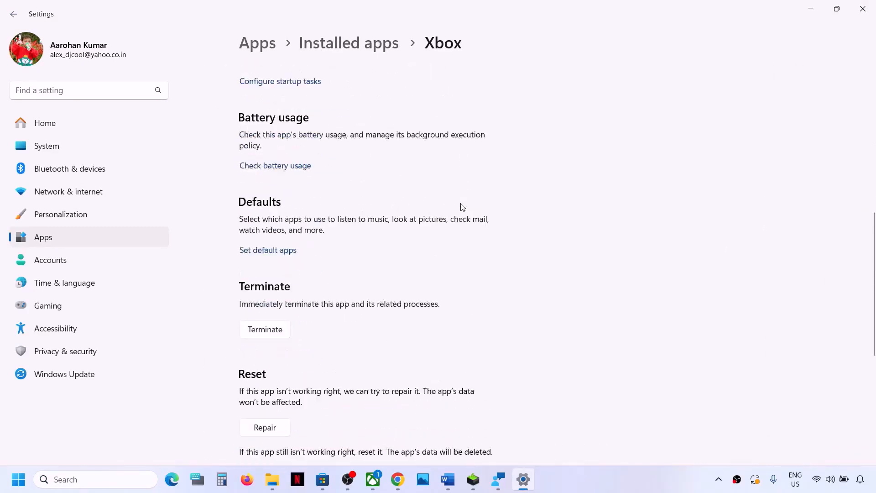
scroll(462, 207, down, 4)
click(271, 239)
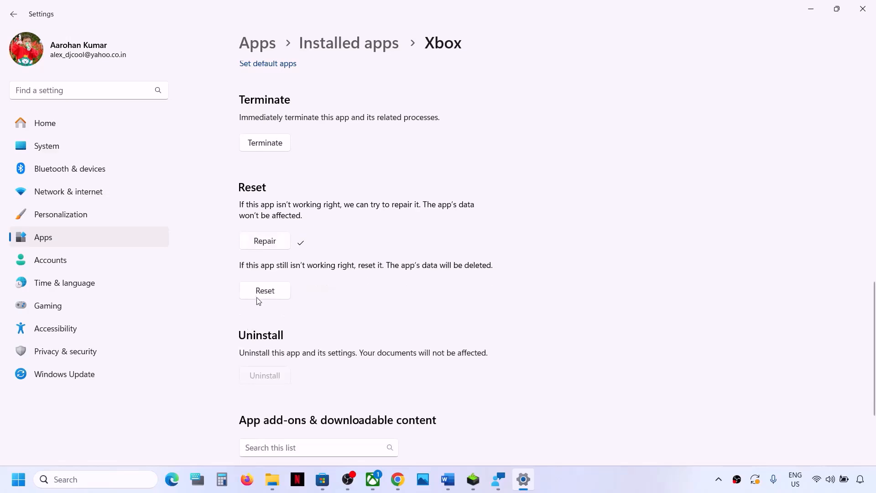
click(258, 297)
click(316, 260)
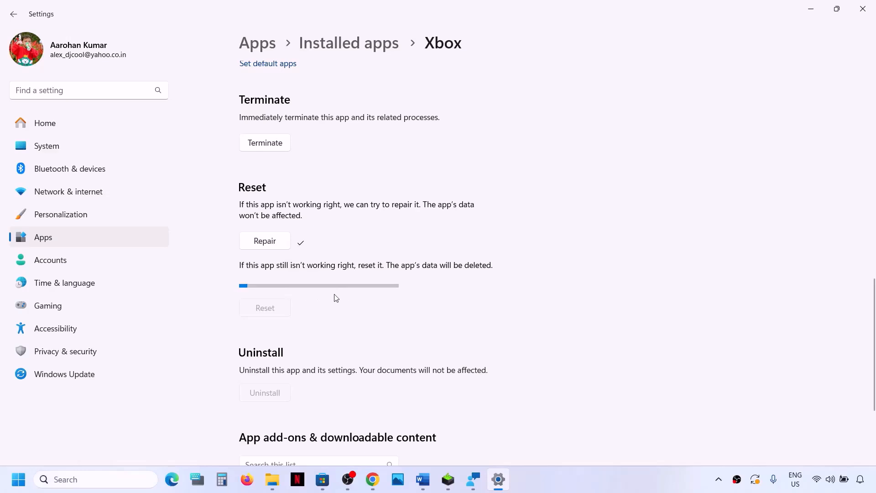
Open the app settings for Microsoft Store from Windows search, then start both its repair and its confirmed reset.
click(67, 484)
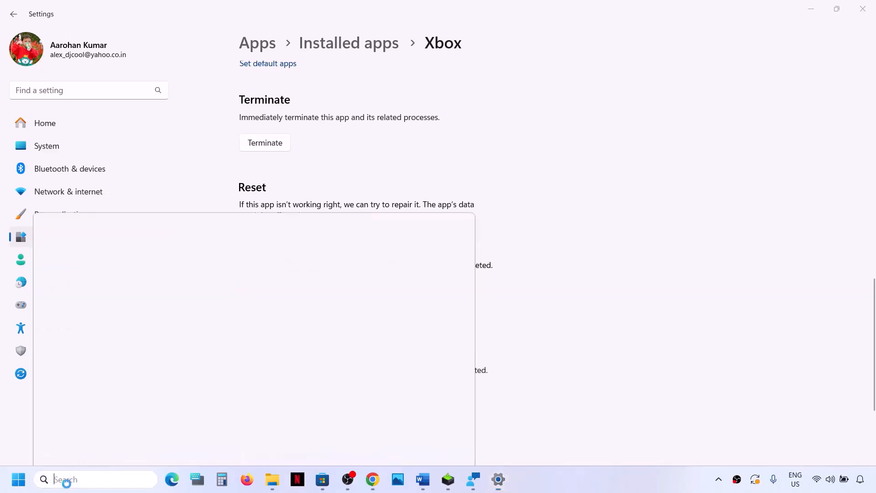
text(store)
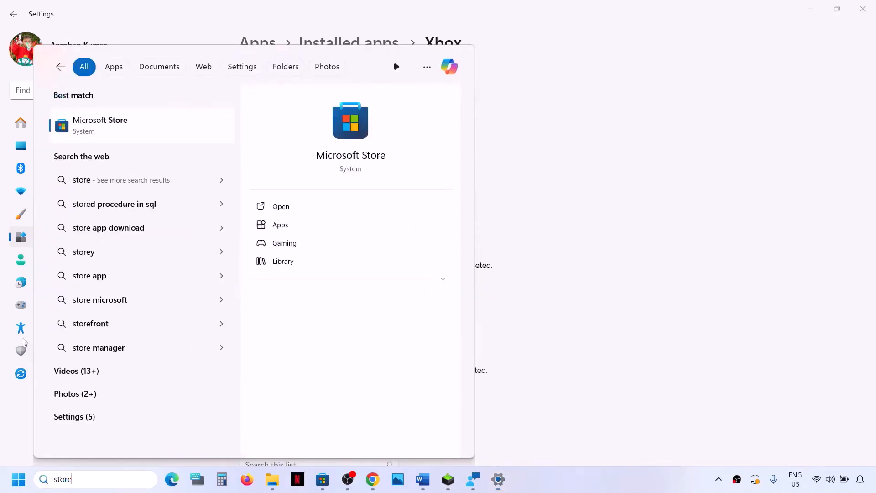
right_click(119, 128)
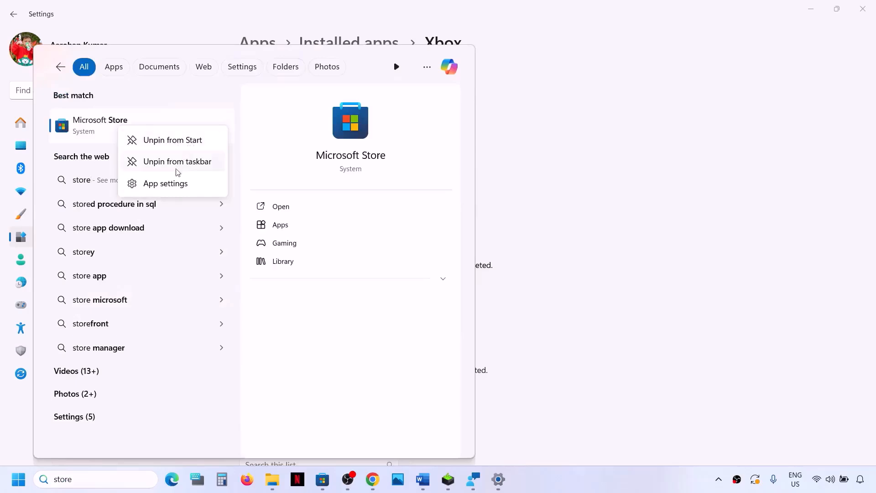
click(172, 182)
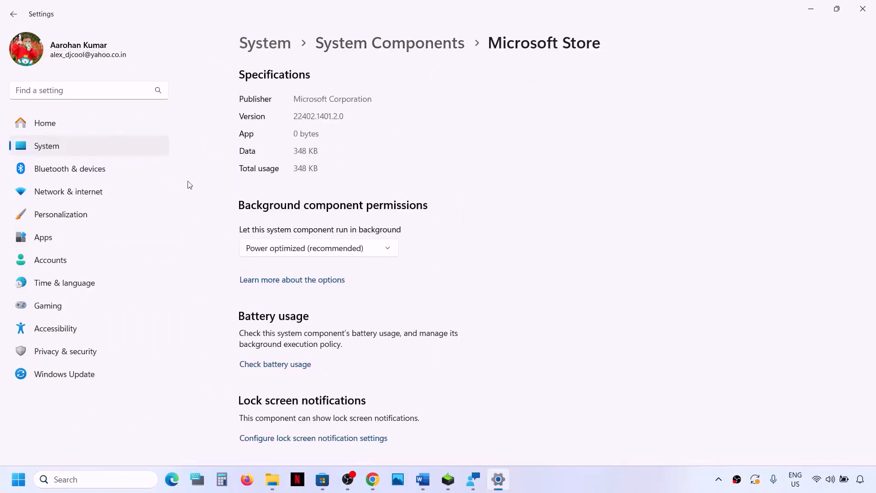
scroll(338, 246, down, 8)
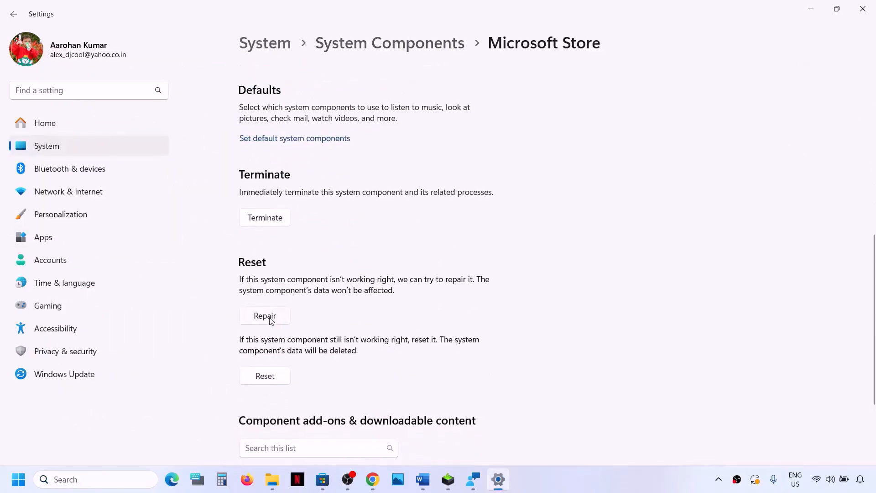
click(271, 322)
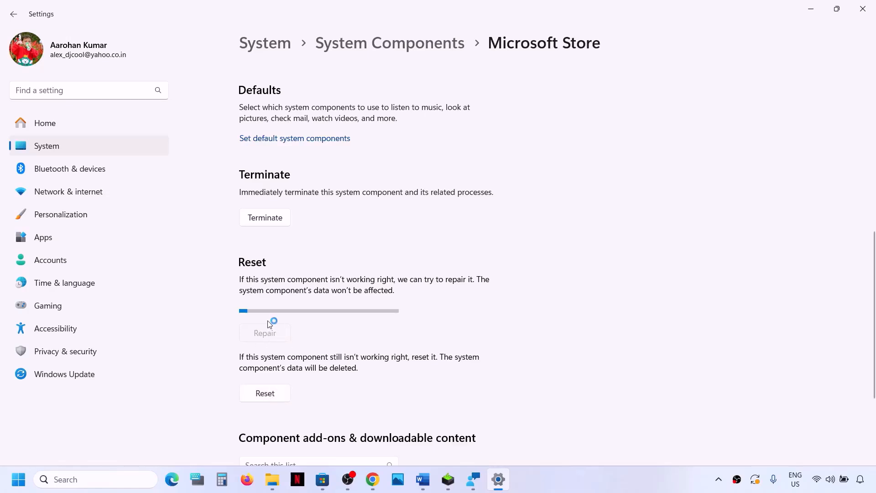
click(266, 393)
click(315, 362)
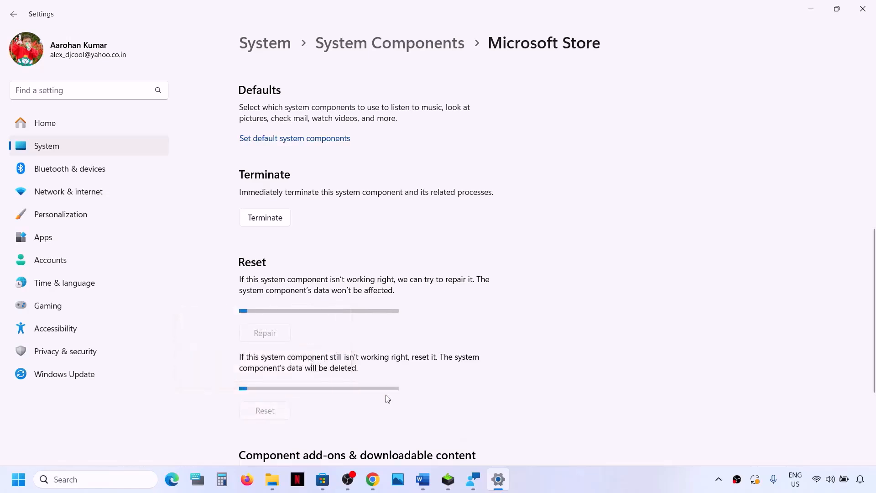
Copy the full Get-AppxPackage -AllUsers command under Step 14 of the Word document.
click(423, 479)
scroll(287, 250, down, 3)
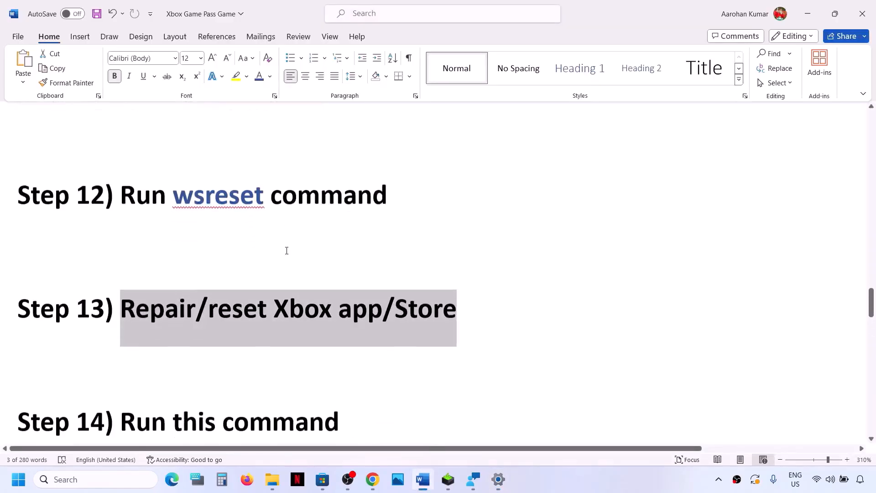
scroll(152, 285, down, 2)
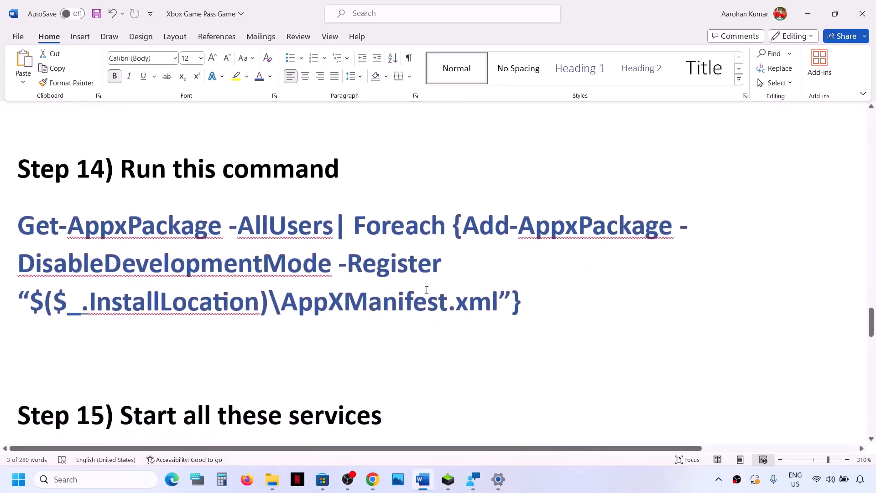
drag(542, 296, 63, 232)
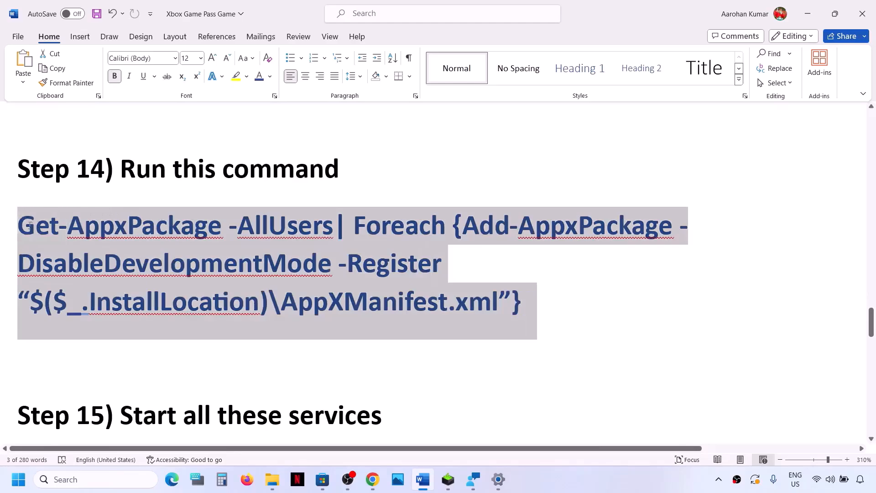
right_click(63, 236)
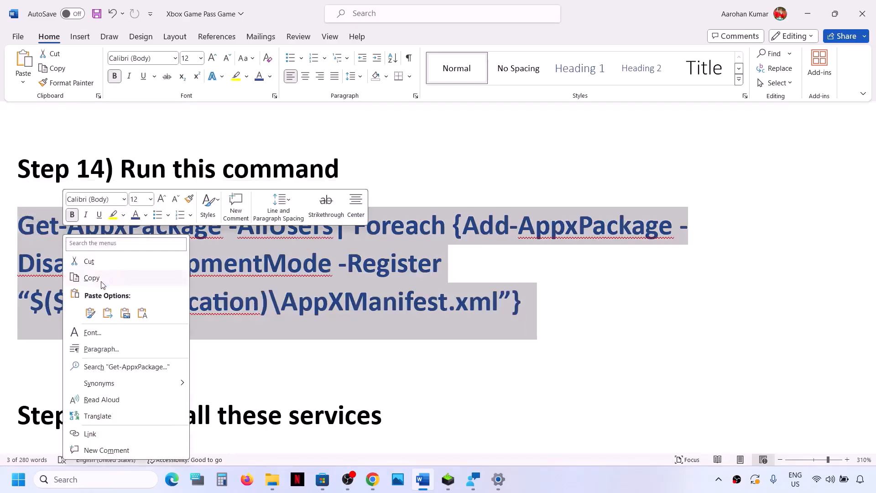
click(104, 278)
Search for powershell, open Windows PowerShell as administrator and run the copied Get-AppxPackage command.
click(110, 480)
text(pow)
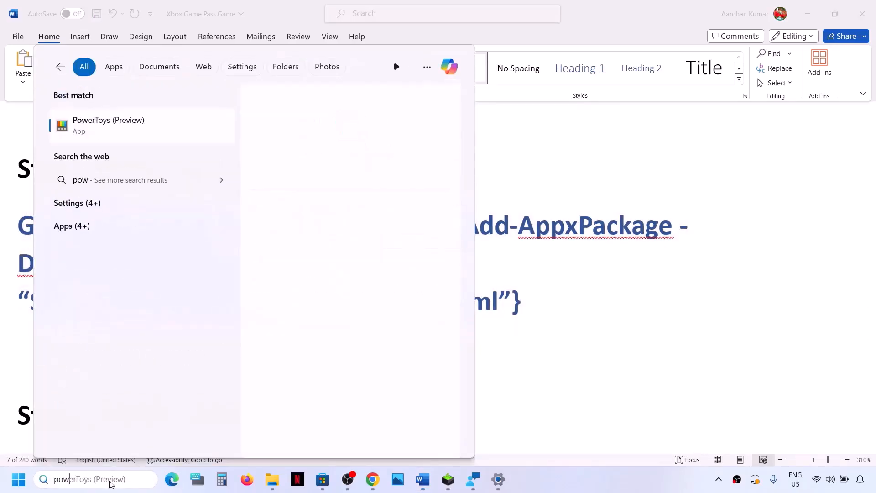
text(ershell)
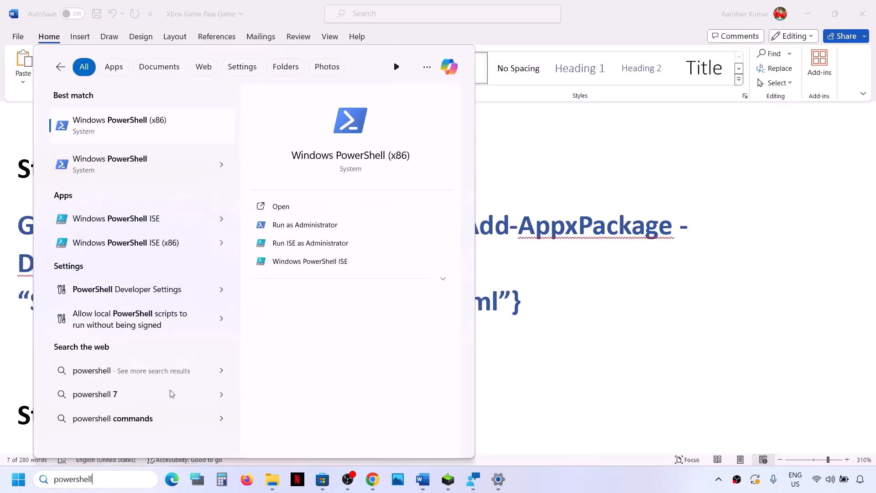
right_click(138, 171)
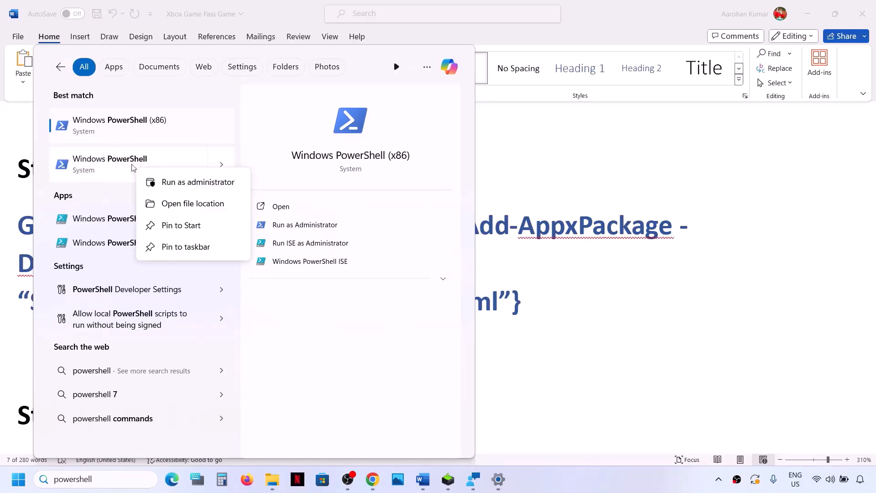
click(191, 183)
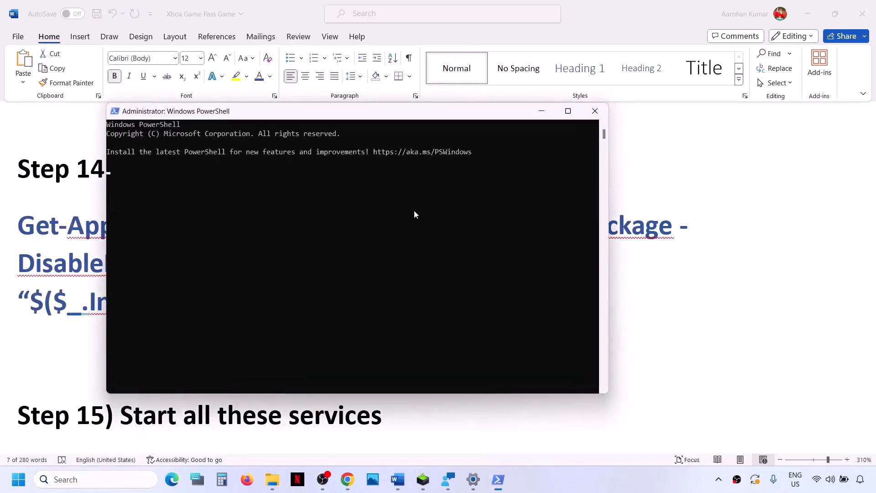
right_click(414, 214)
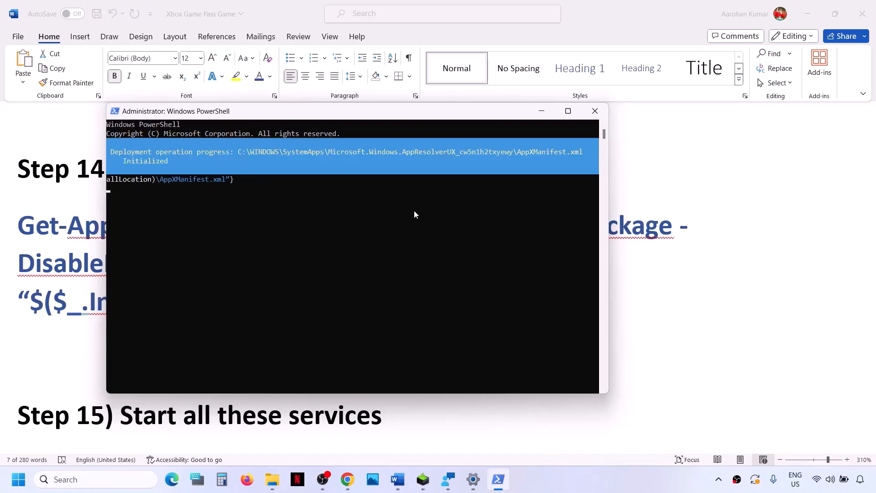
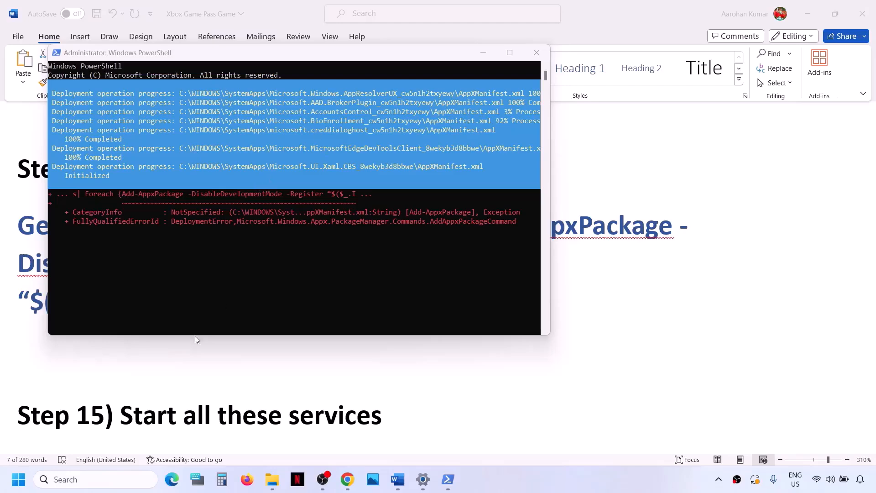
click(166, 364)
click(25, 487)
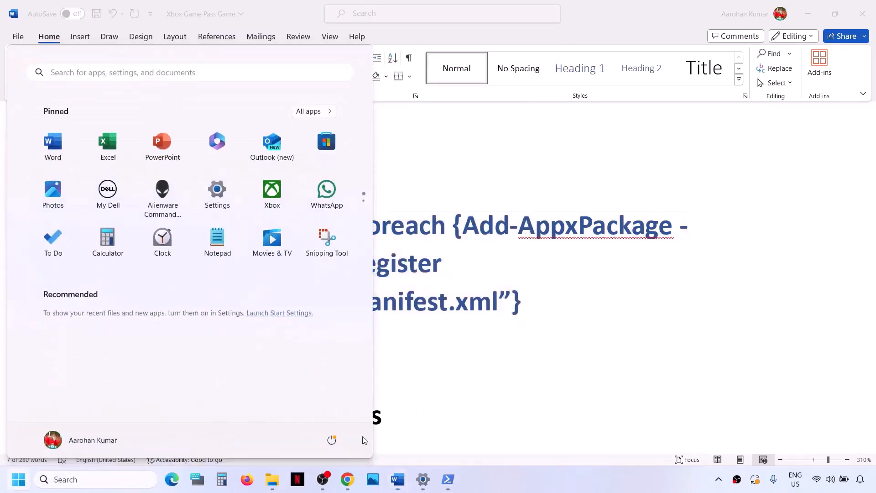
click(332, 440)
click(556, 338)
click(564, 328)
Go through the Step 15 services list in the Word document, then search for services and open the Services console maximized.
scroll(323, 369, down, 6)
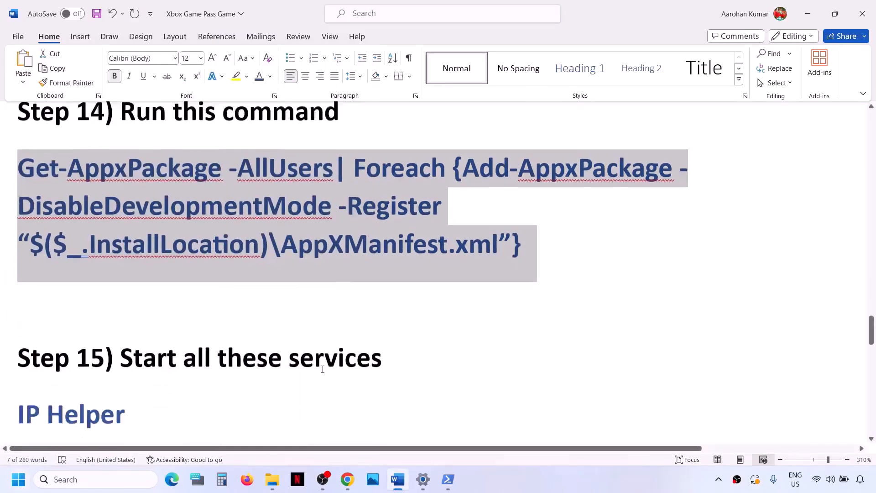
scroll(323, 369, up, 2)
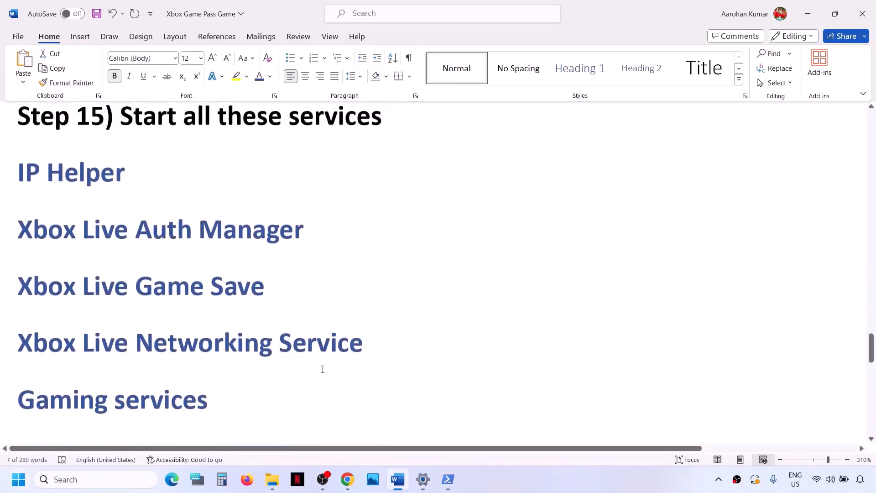
click(90, 484)
text(services)
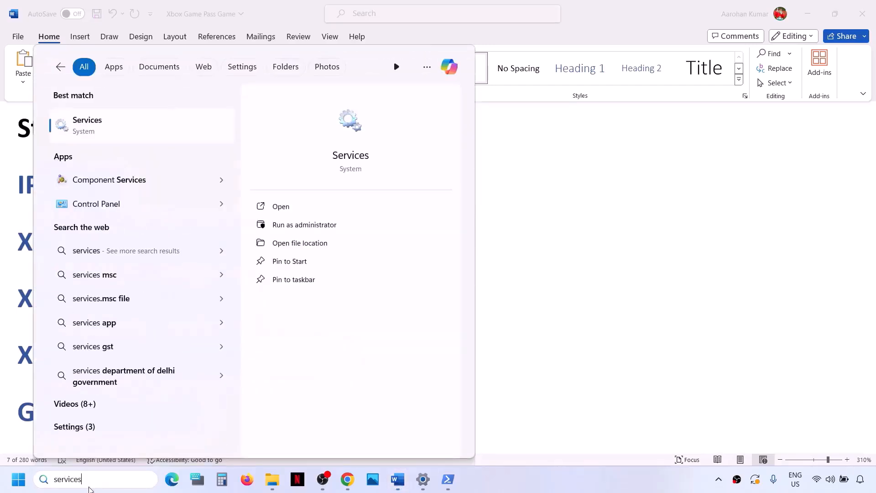
key(Return)
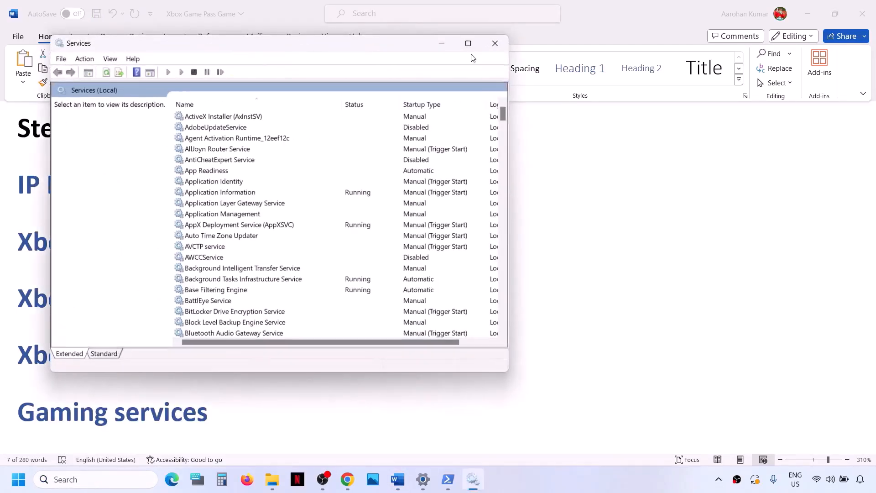
click(469, 46)
Find the IP Helper service, set its startup type to Automatic and confirm its properties.
click(237, 302)
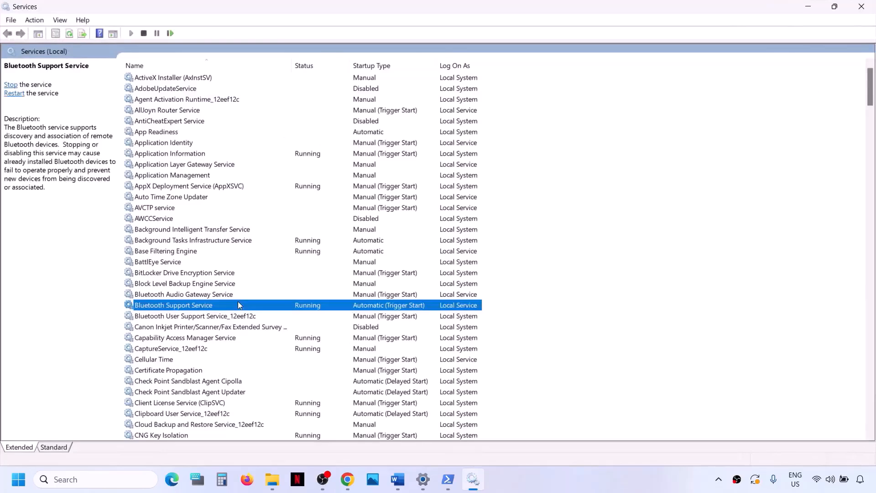
key(i)
double_click(144, 262)
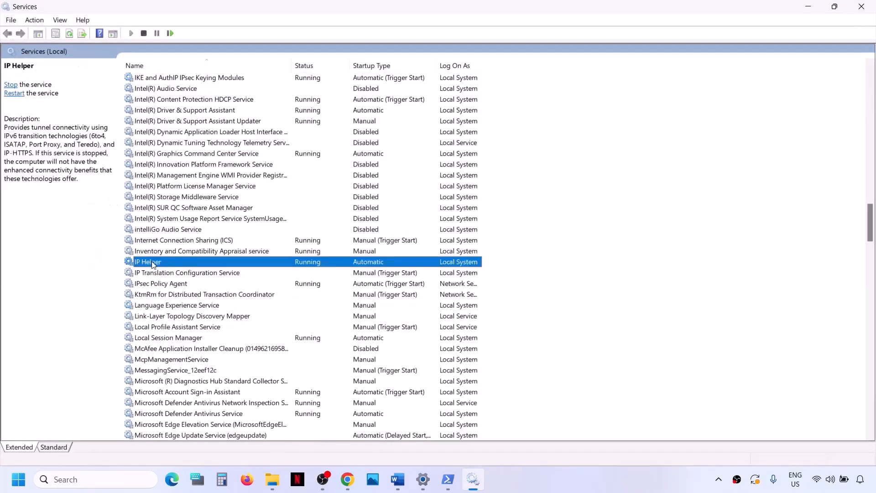
click(419, 224)
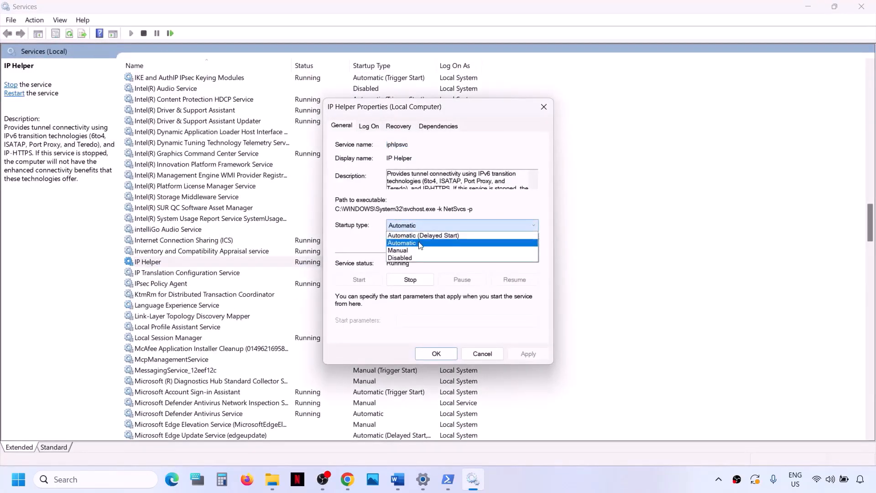
click(418, 242)
click(527, 355)
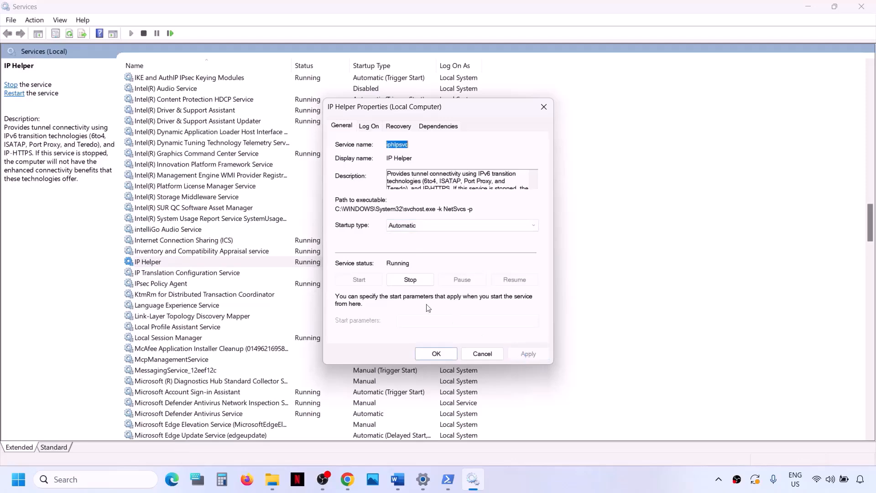
click(436, 354)
Find Xbox Accessory Management Service, set its startup type to Automatic and confirm its properties.
click(208, 328)
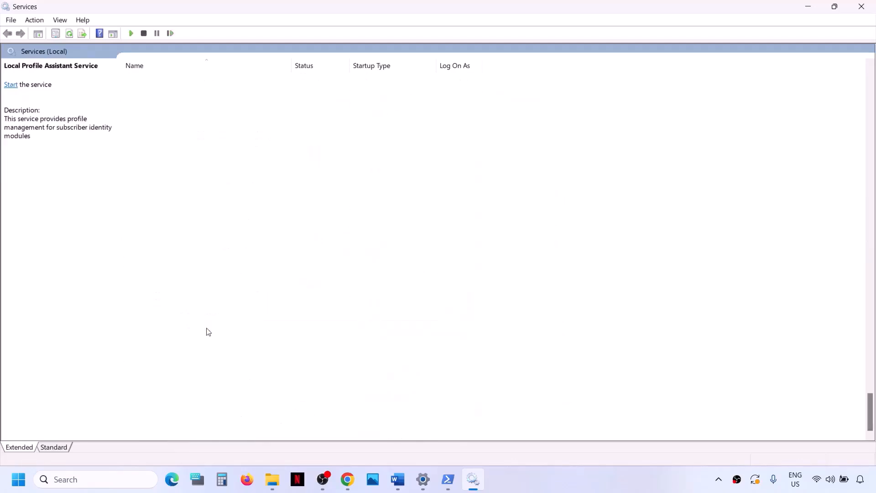
key(x)
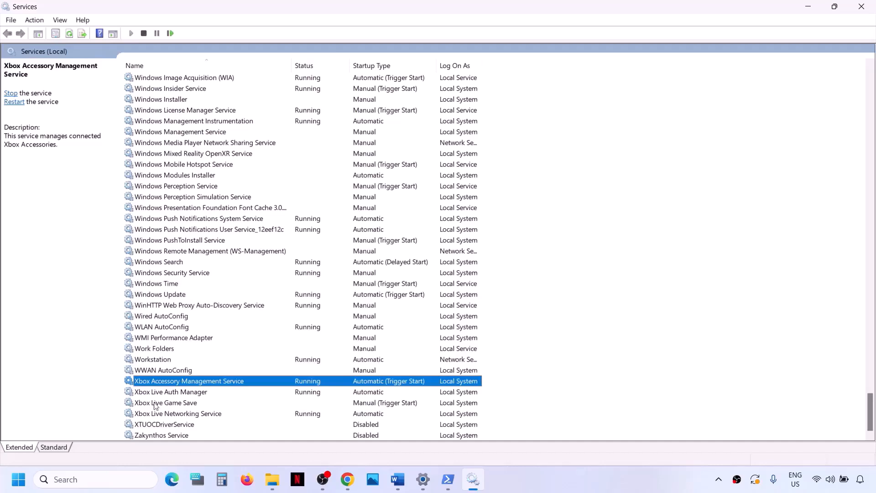
double_click(206, 381)
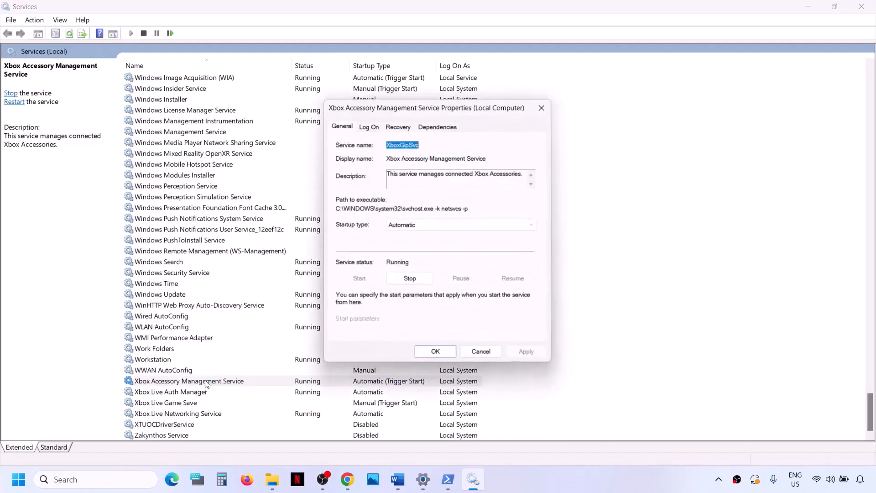
click(438, 230)
click(419, 241)
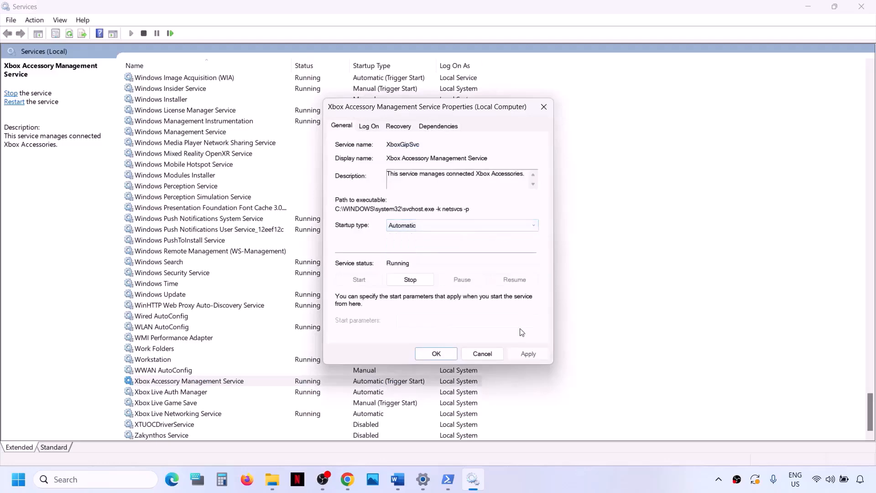
click(527, 354)
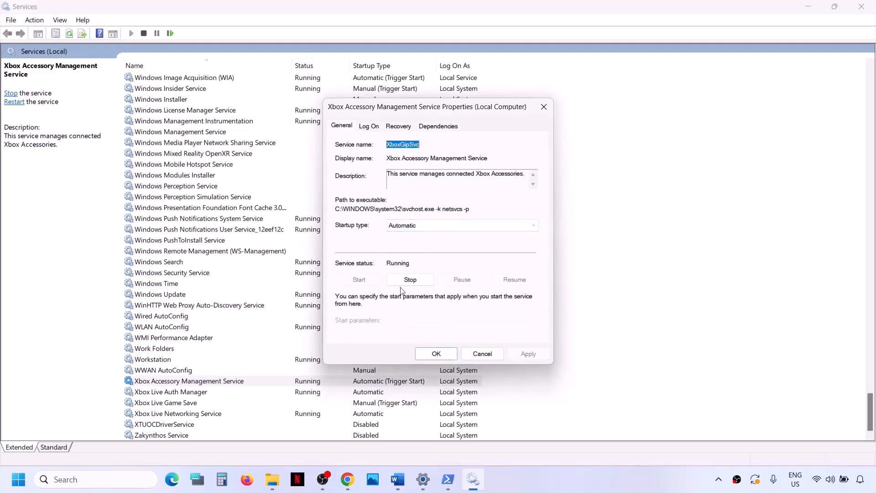
click(436, 352)
Set the startup type of Xbox Live Auth Manager to Automatic and confirm its properties.
double_click(165, 393)
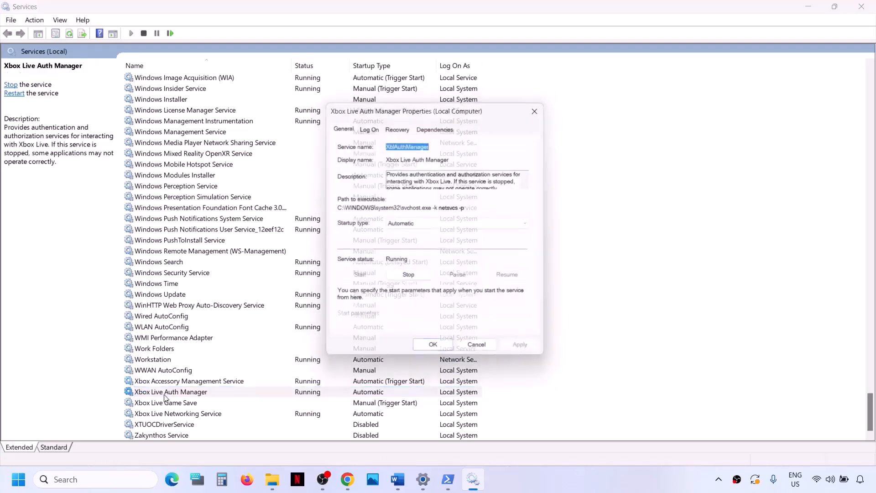
click(502, 226)
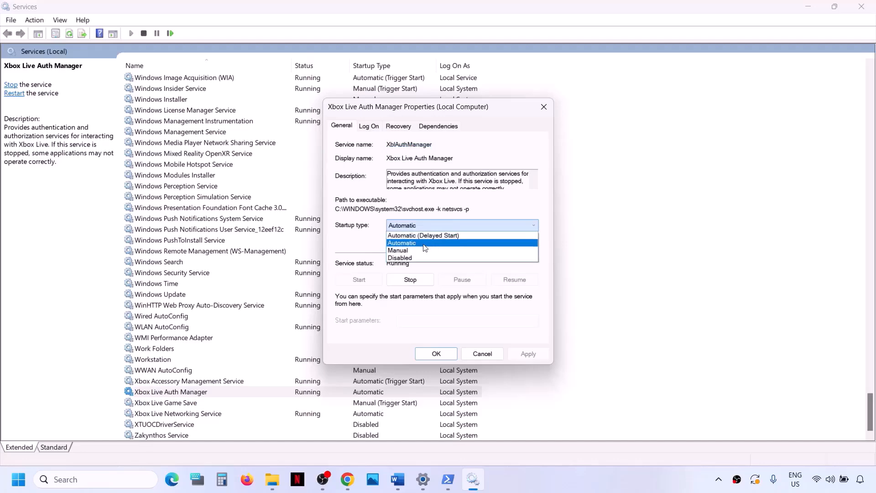
click(424, 246)
click(527, 353)
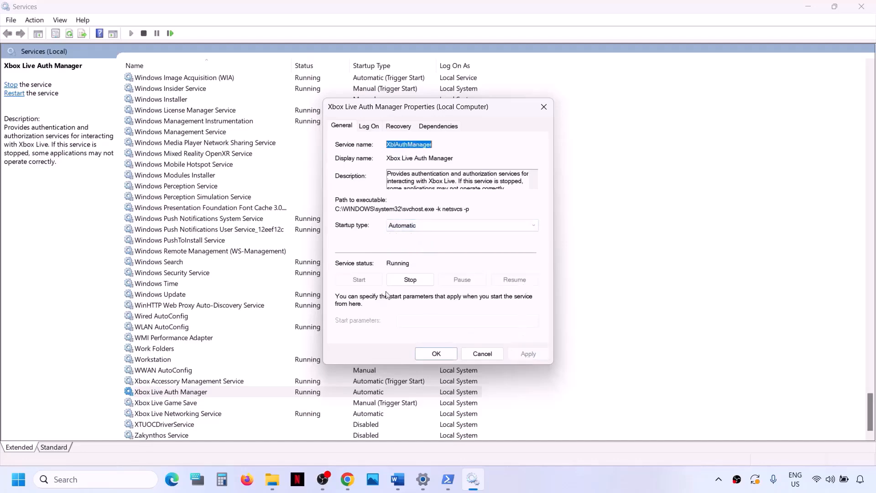
click(434, 355)
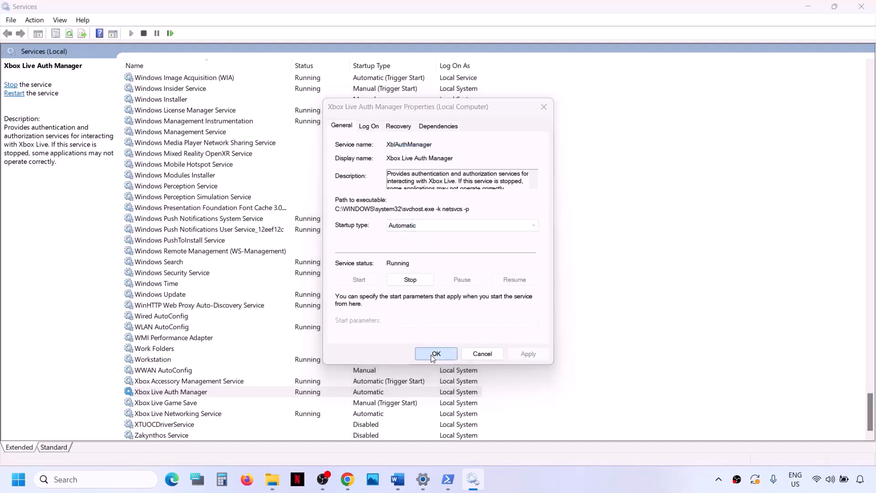
Set the startup type of Xbox Live Game Save to Automatic, apply it and start the service.
double_click(167, 402)
click(418, 224)
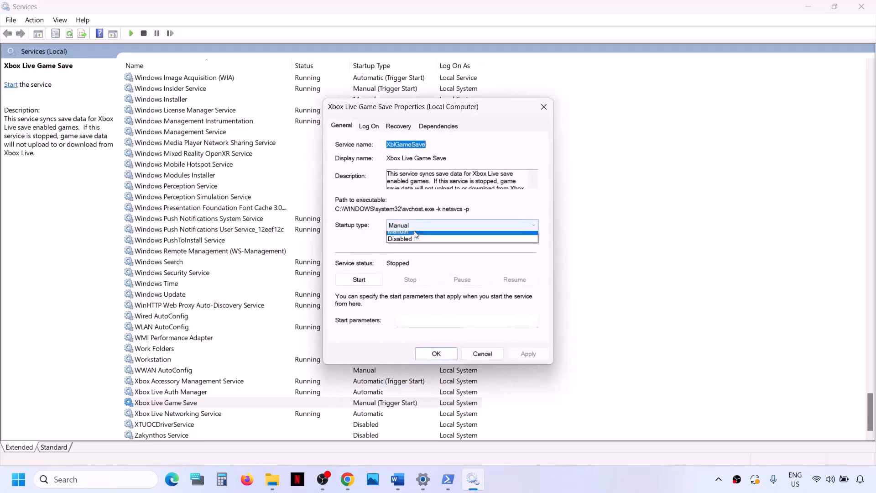
click(438, 247)
click(515, 350)
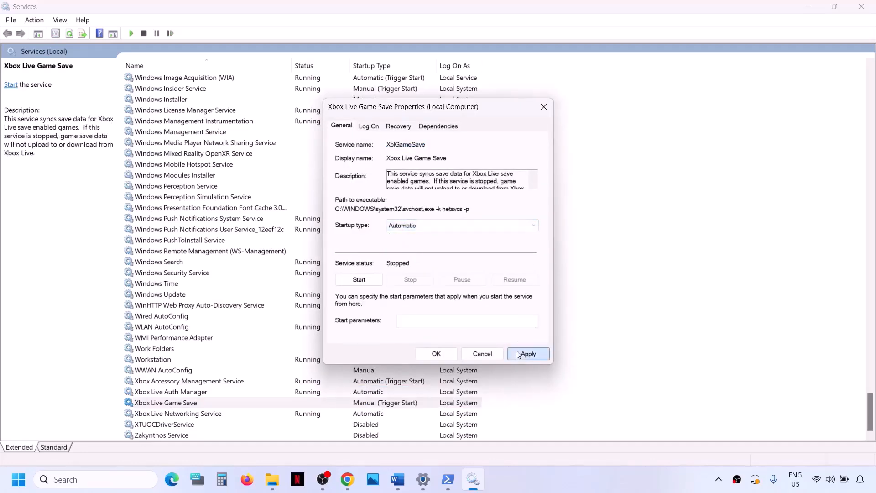
click(360, 277)
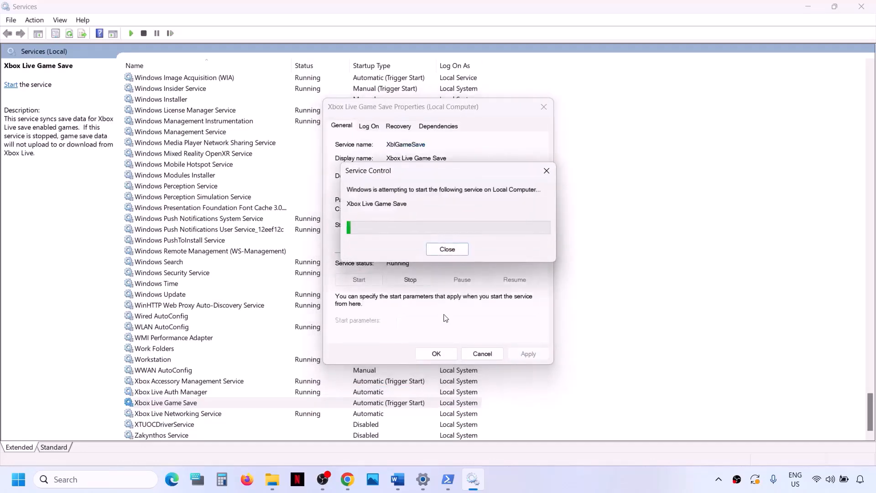
click(436, 353)
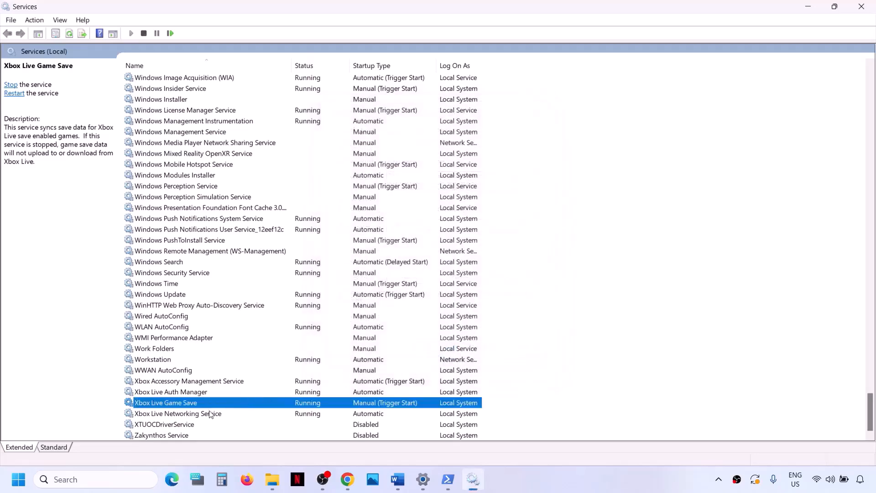
Set the startup type of Xbox Live Networking Service to Automatic and confirm its properties.
double_click(199, 415)
click(413, 232)
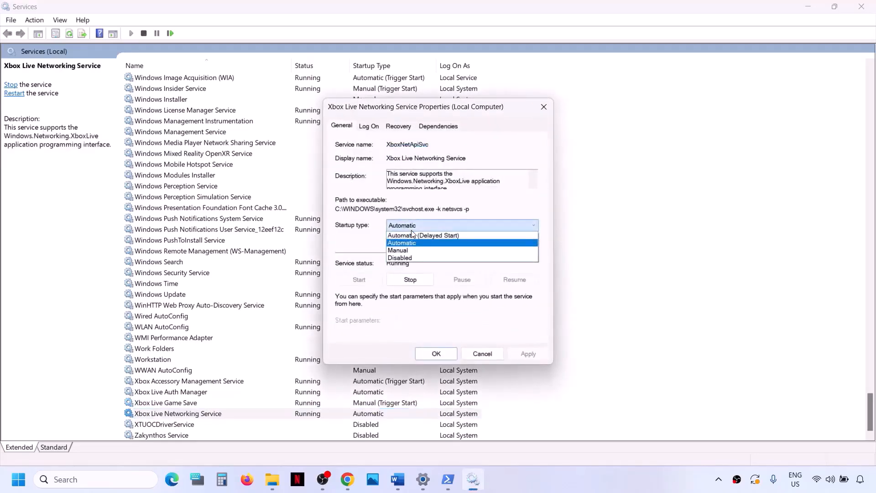
click(411, 244)
click(513, 358)
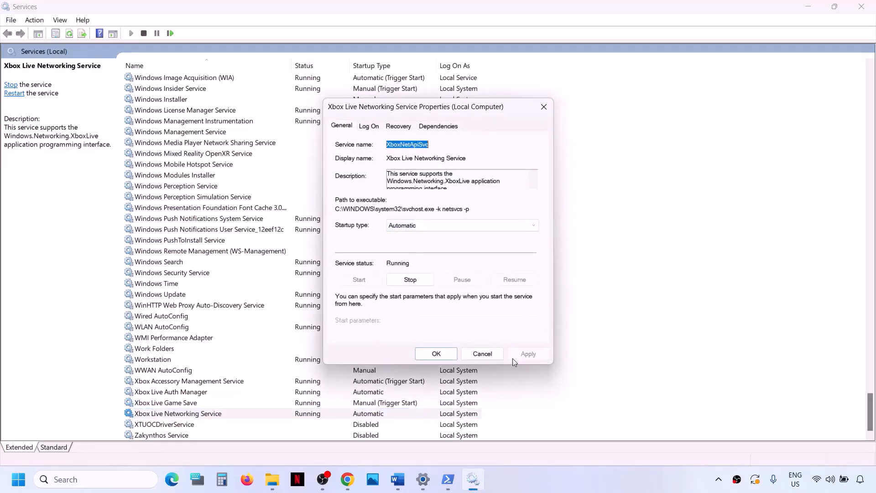
click(436, 353)
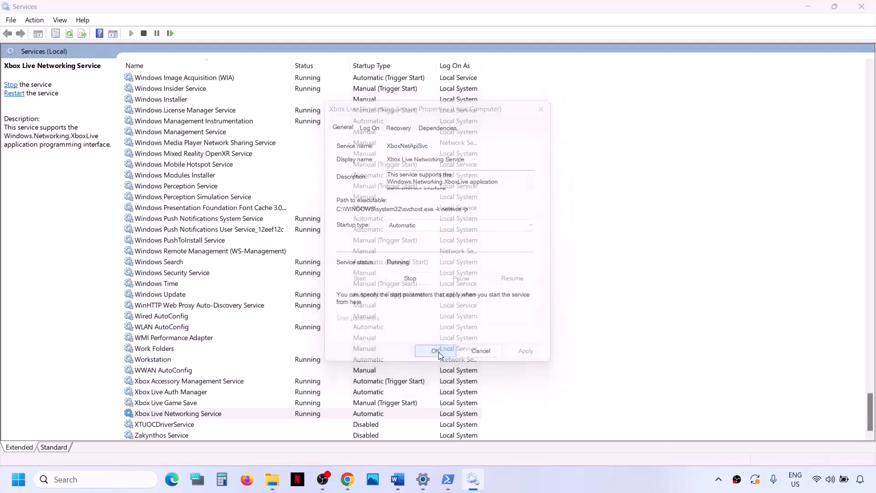
Set the startup type of the Windows Update service to Automatic, apply it and close its properties.
click(175, 295)
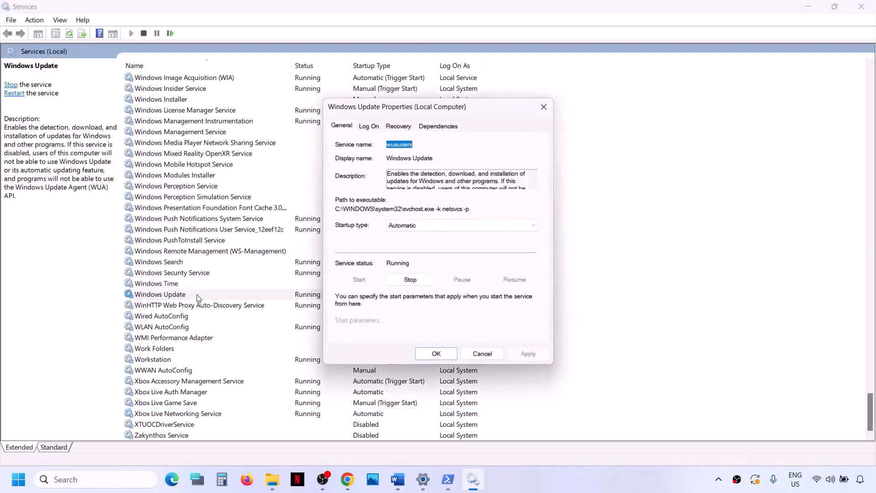
click(433, 223)
click(428, 243)
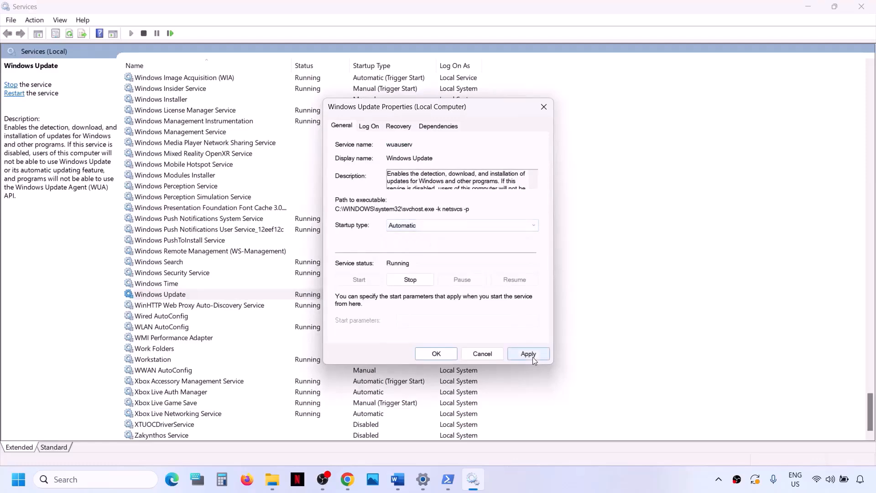
click(530, 355)
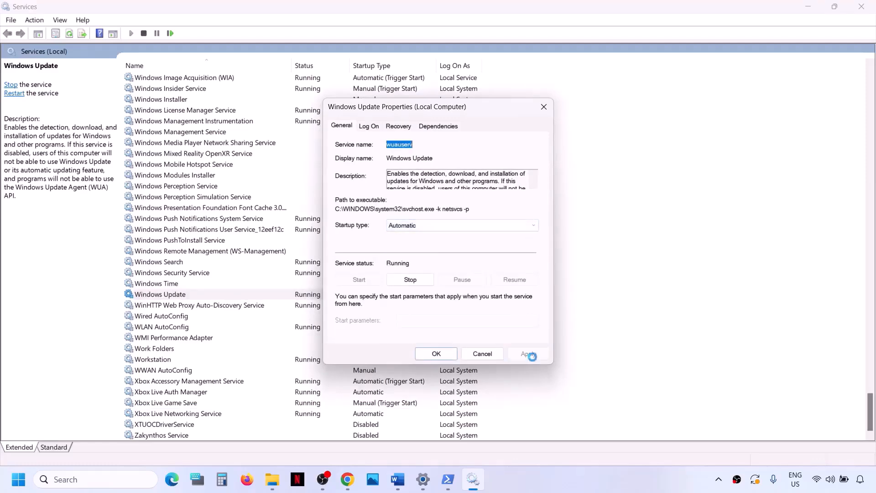
click(428, 358)
View the properties of the first Gaming Services entry, which logs on as Local System, and restart that service.
click(193, 250)
key(g)
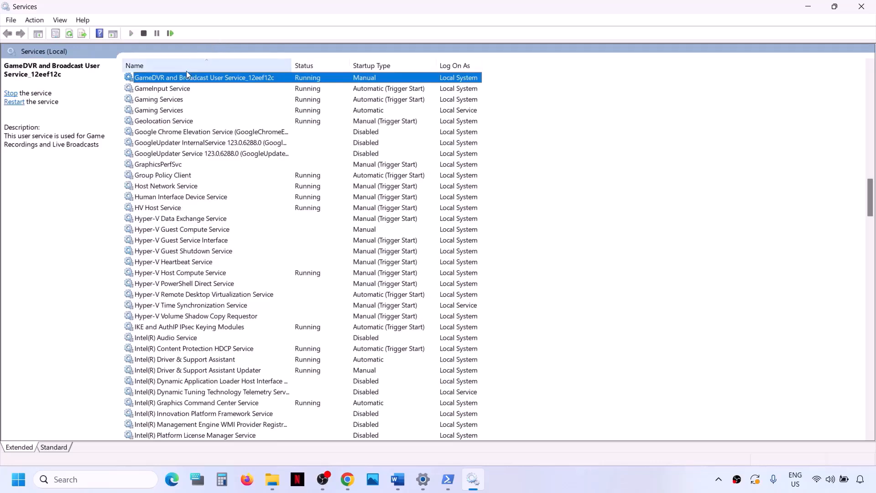
click(170, 101)
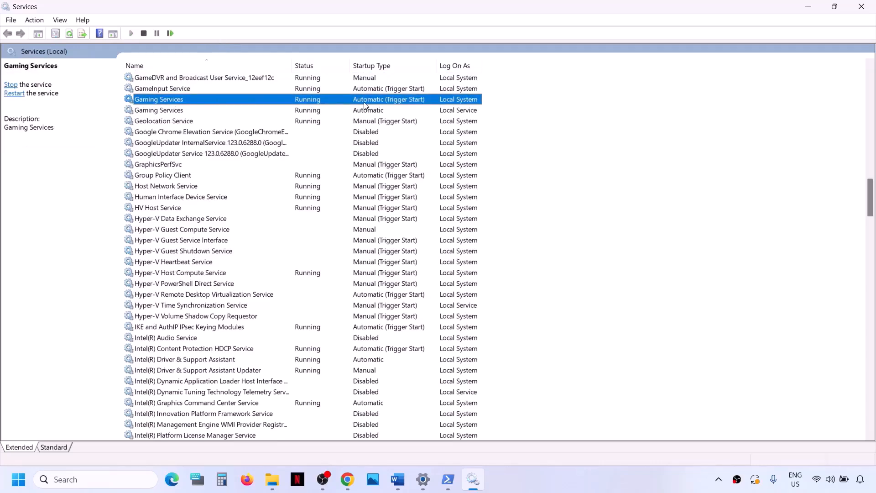
double_click(297, 102)
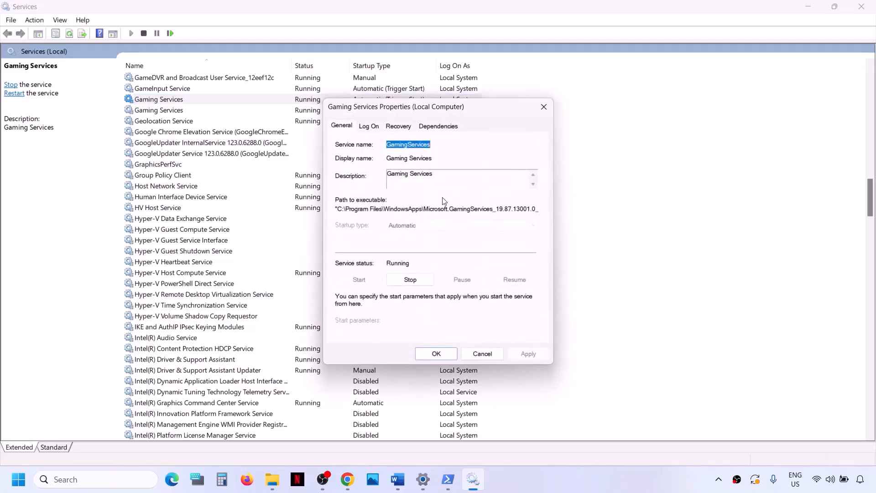
click(544, 106)
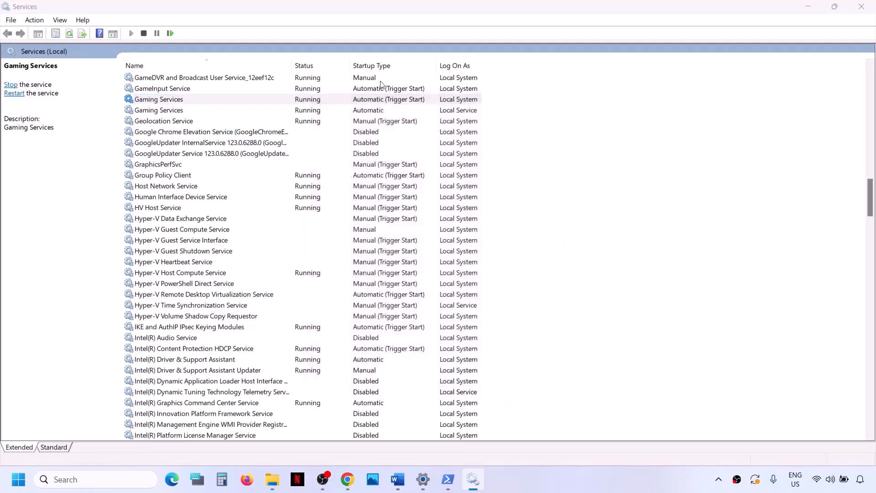
right_click(306, 103)
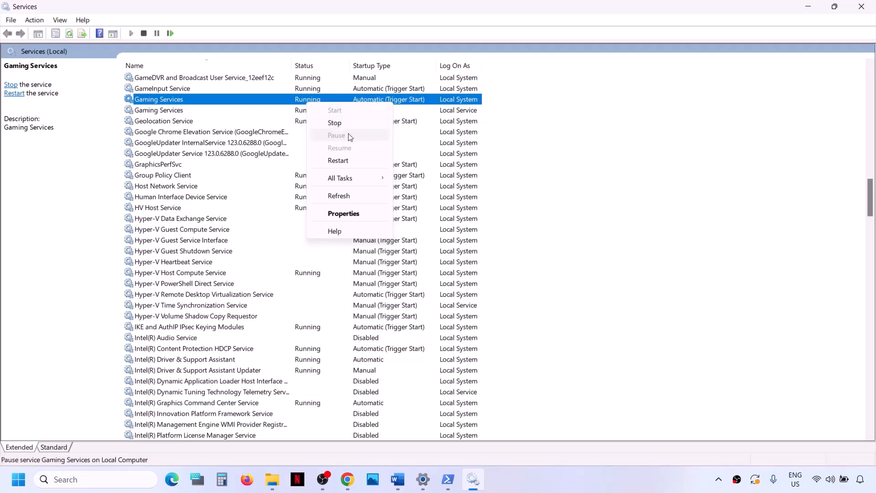
click(338, 161)
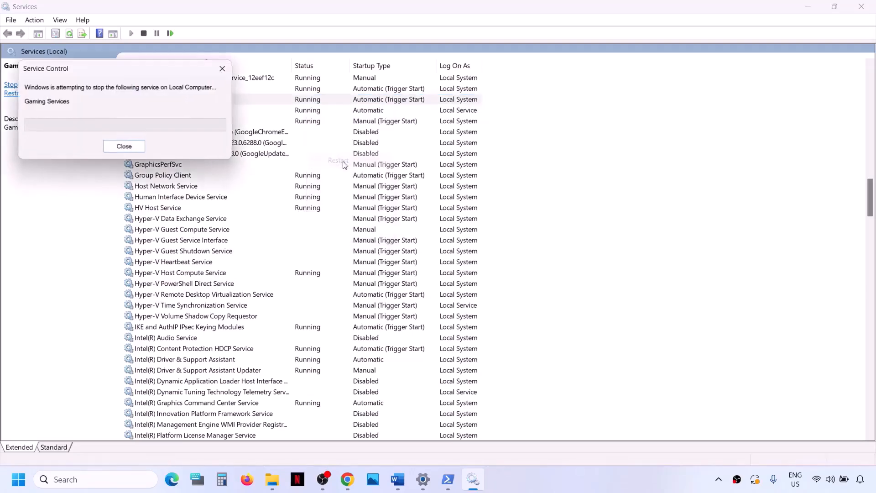
Restart the second Gaming Services entry, the one that logs on as Local Service.
right_click(309, 113)
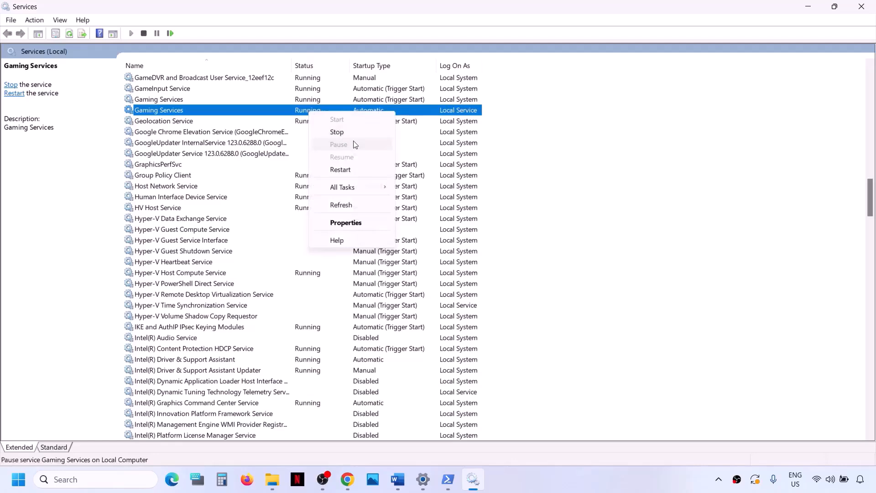
click(344, 169)
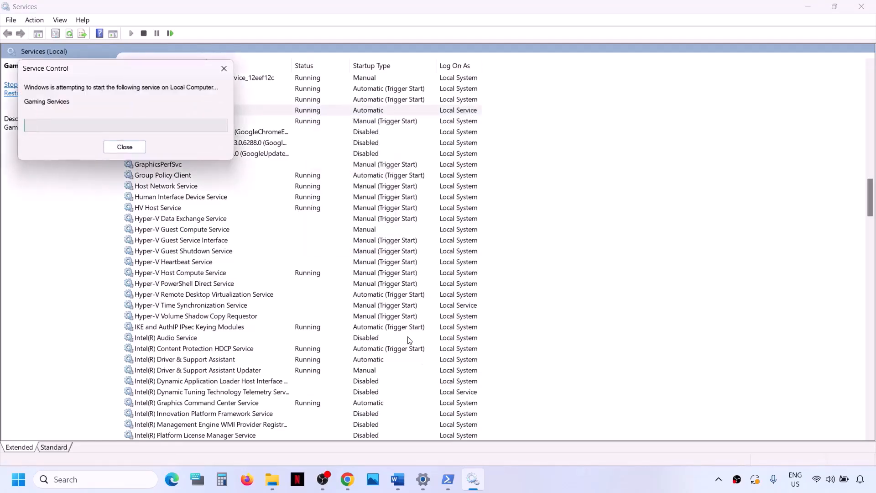
Set the startup type of Microsoft Store Install Service to Automatic, apply and confirm it, and close the Services window.
click(217, 280)
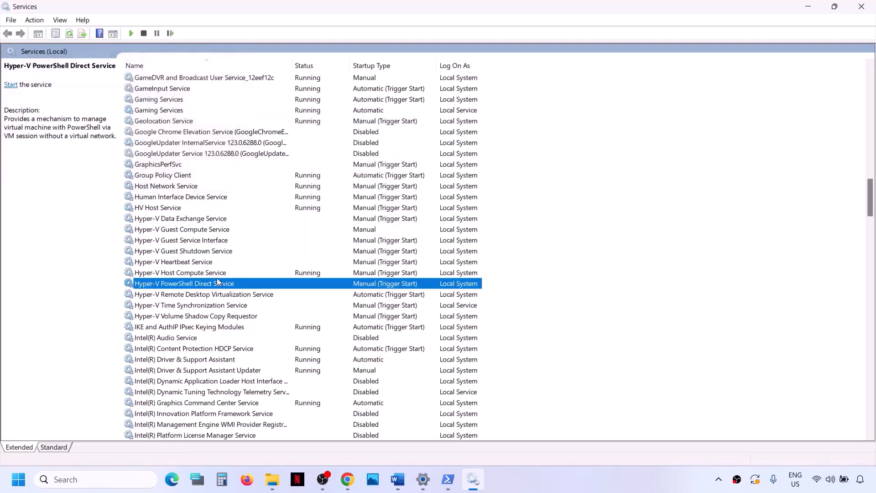
key(m)
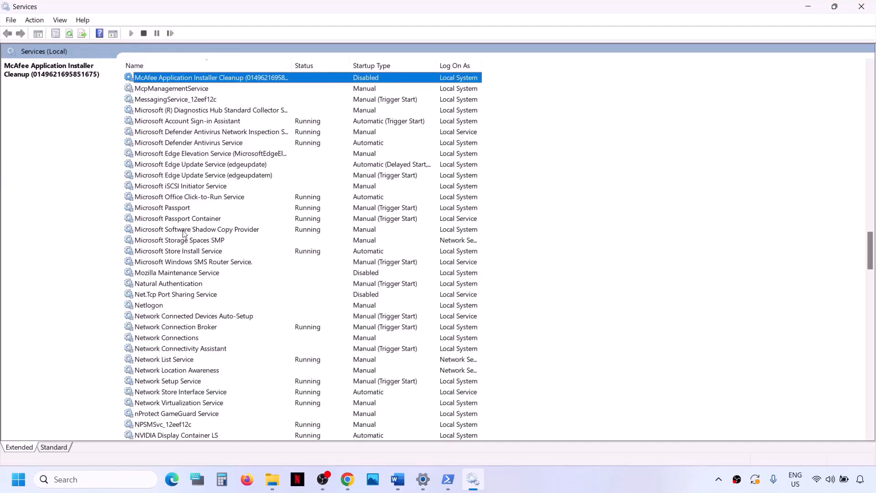
click(183, 252)
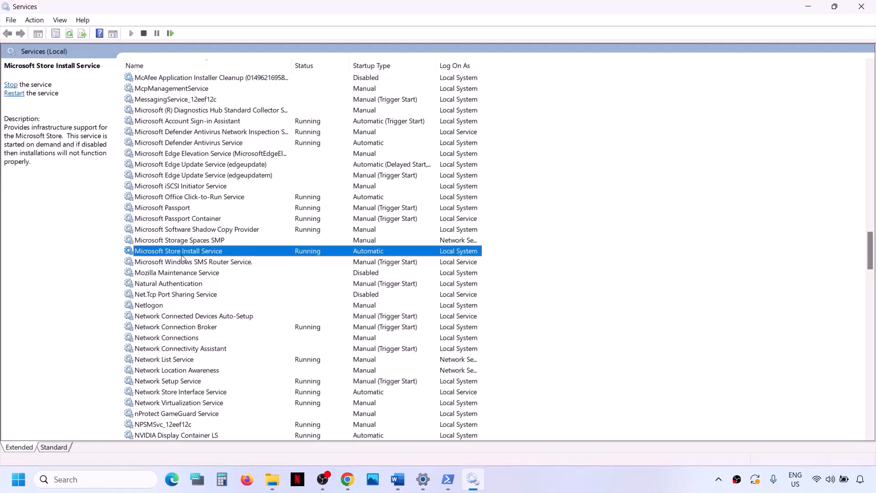
double_click(237, 254)
click(401, 226)
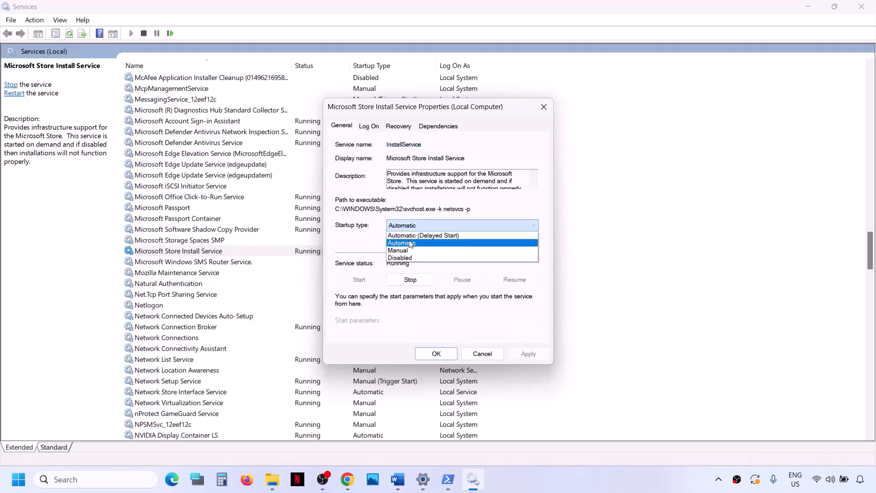
click(411, 245)
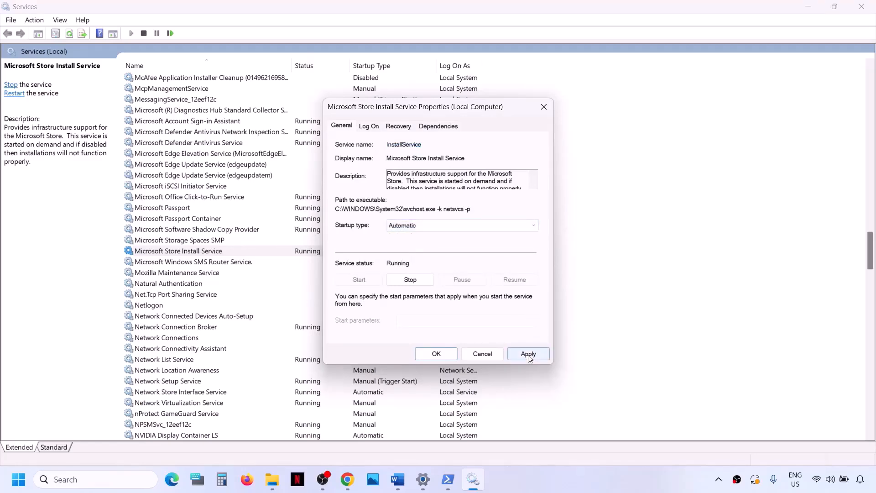
click(527, 354)
click(421, 353)
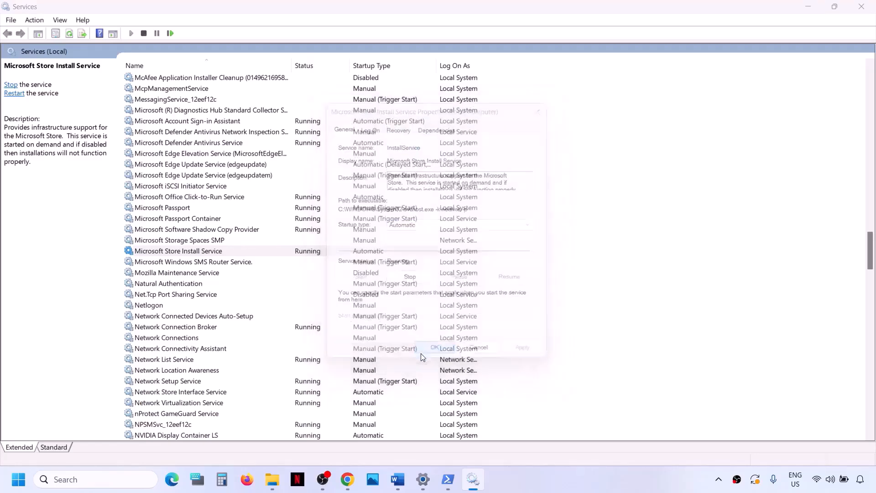
click(866, 6)
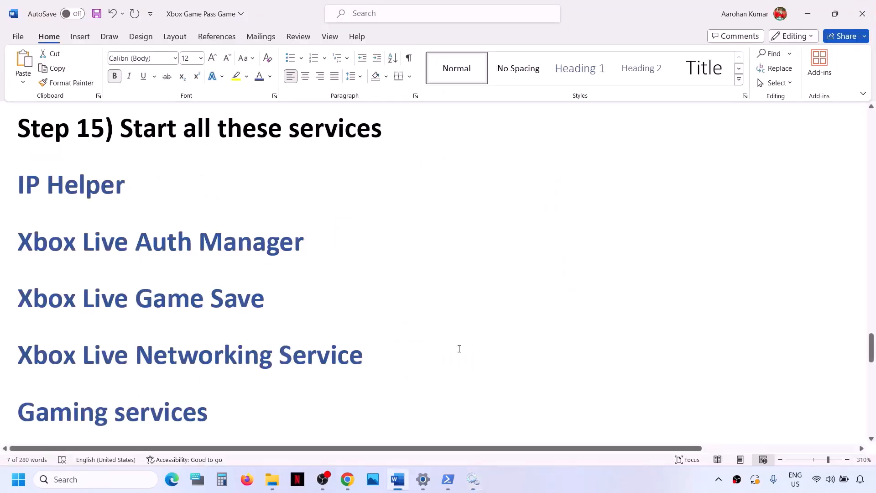
Copy the command "Get-AppxPackage *gamingservices* -allusers | remove-appxpackage -allusers" from Step 16 of the Word document.
scroll(459, 349, down, 3)
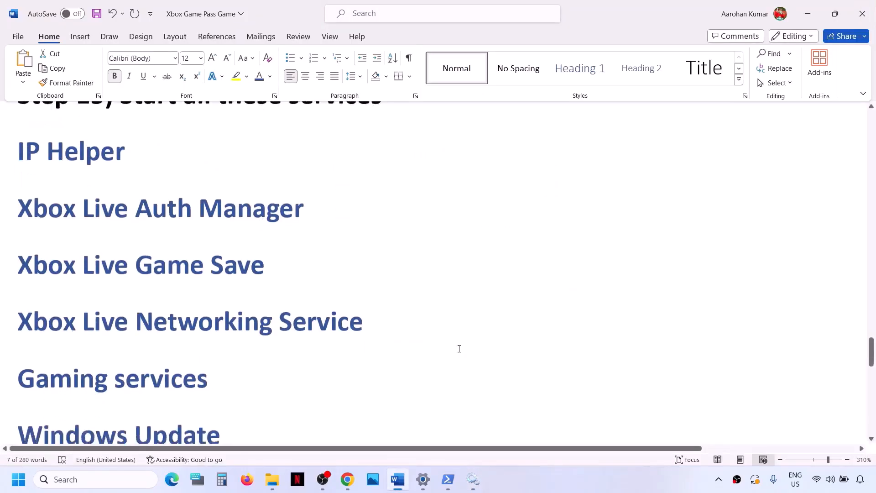
scroll(459, 349, down, 4)
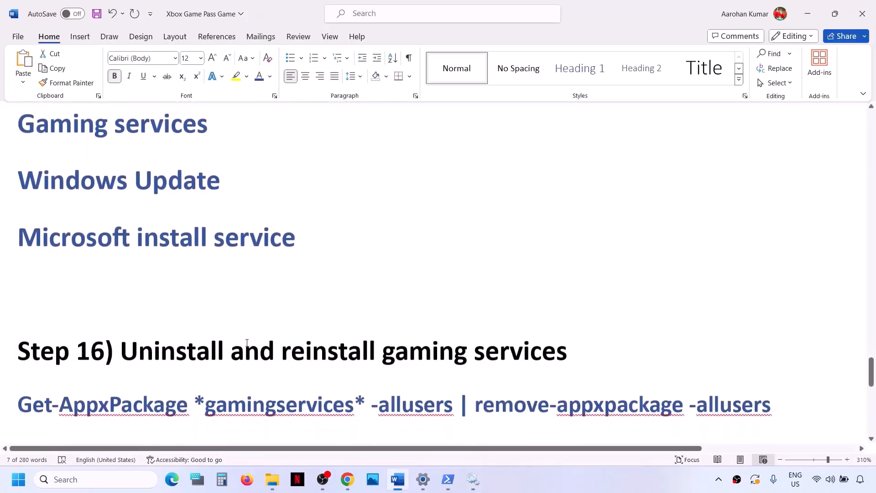
scroll(221, 339, down, 4)
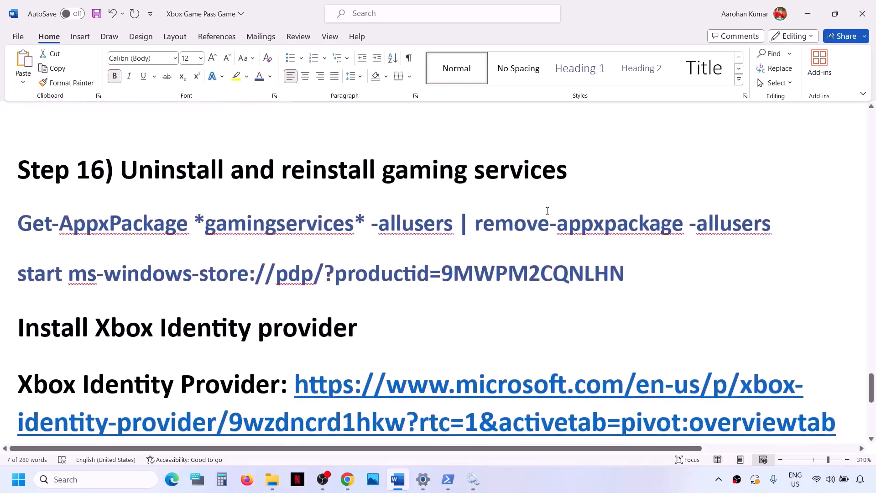
drag(783, 224, 1, 231)
key(super+c)
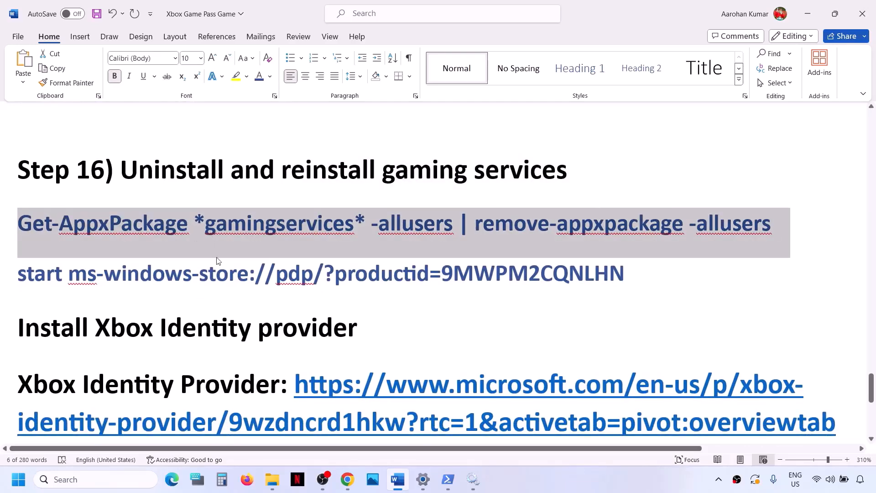
Open Windows PowerShell as administrator and run the copied command that removes the gamingservices package for all users.
click(104, 482)
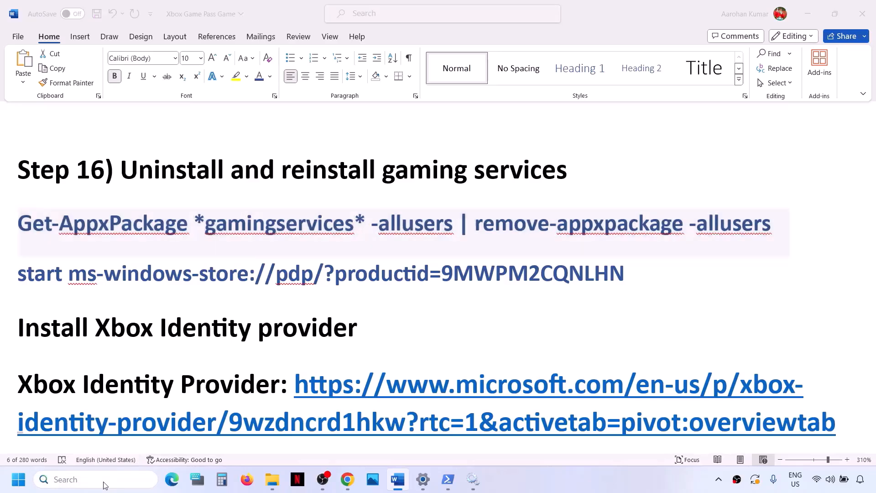
text(powershell)
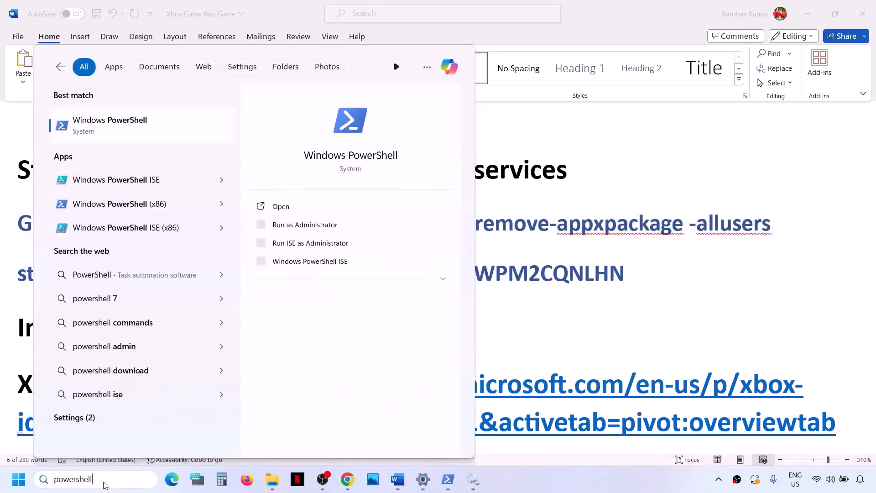
right_click(150, 127)
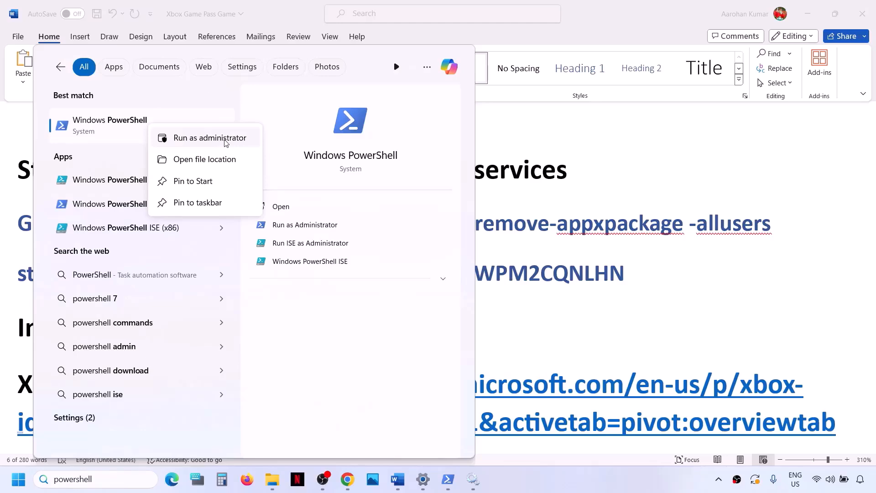
click(225, 142)
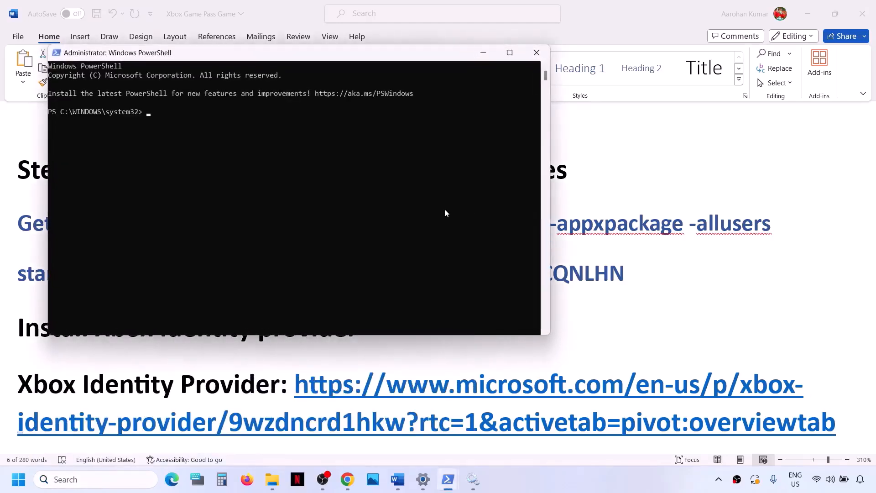
right_click(442, 209)
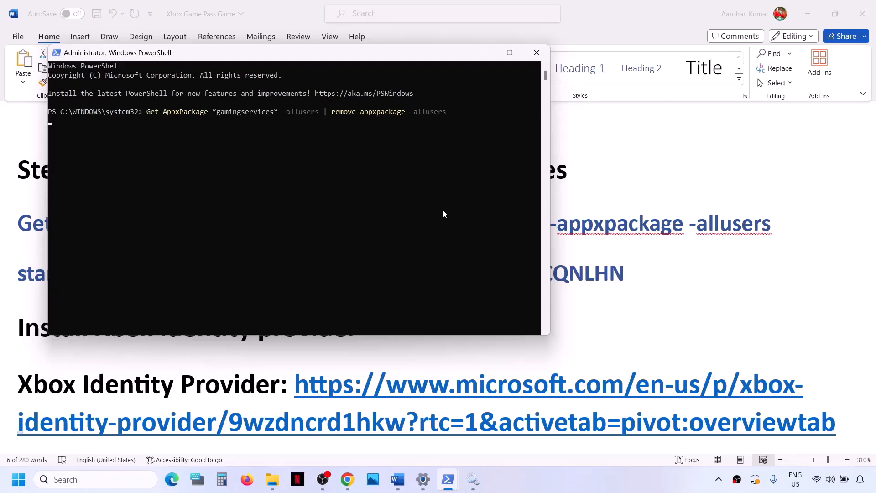
Switch to Word and copy the command "start ms-windows-store://pdp/?productid=9MWPM2CQNLHN" from Step 16.
key(alt+Tab)
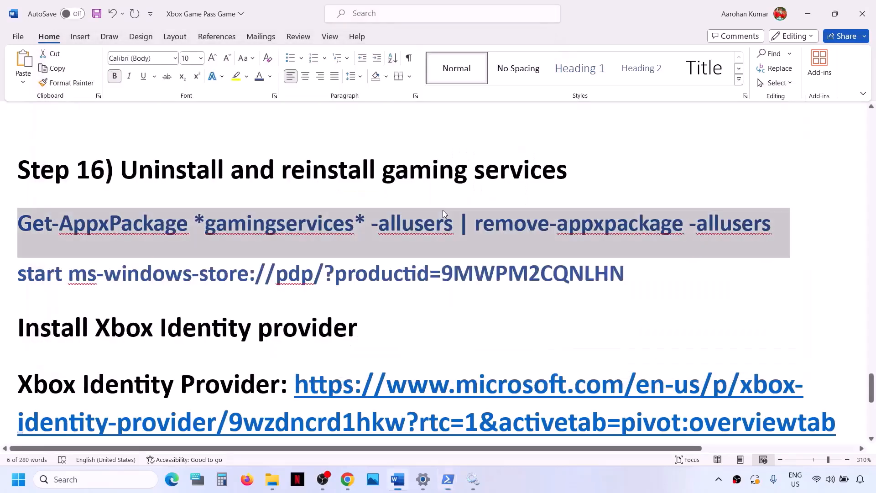
double_click(380, 275)
click(380, 275)
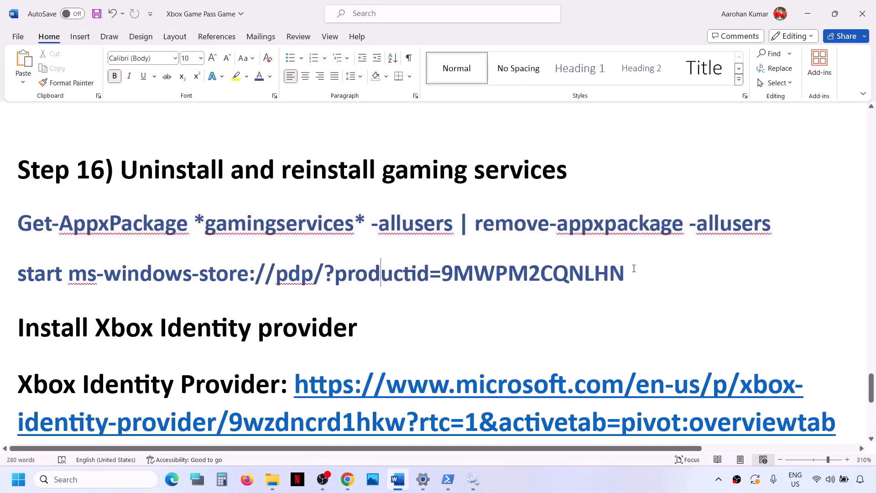
drag(627, 271, 42, 283)
key(ctrl+c)
Run the copied store command in PowerShell and get Gaming Services from its Microsoft Store page.
key(alt+Tab)
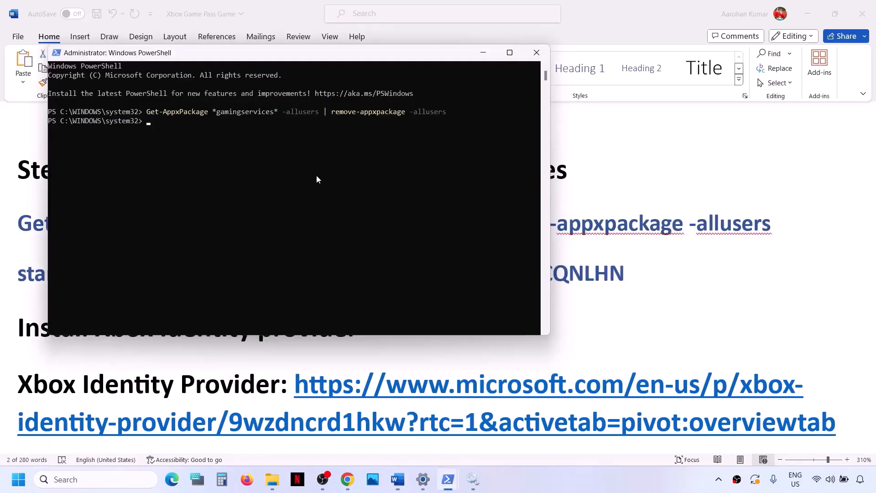
key(ctrl+v)
key(Return)
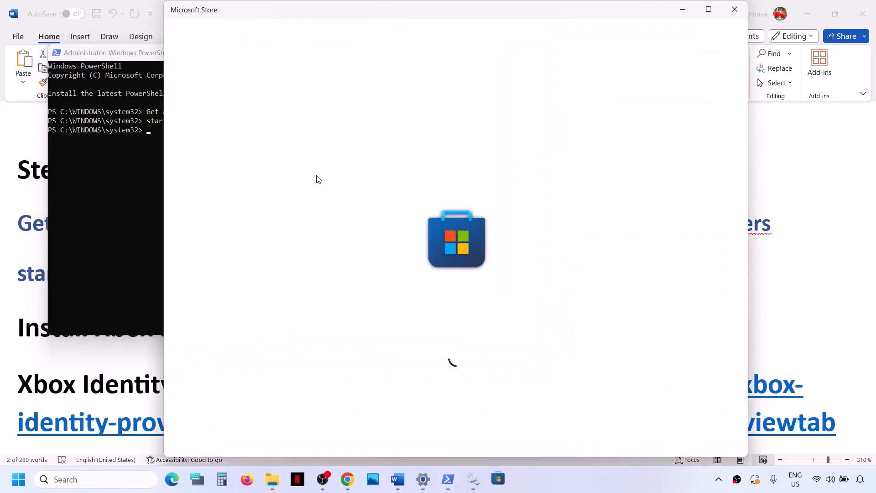
click(714, 9)
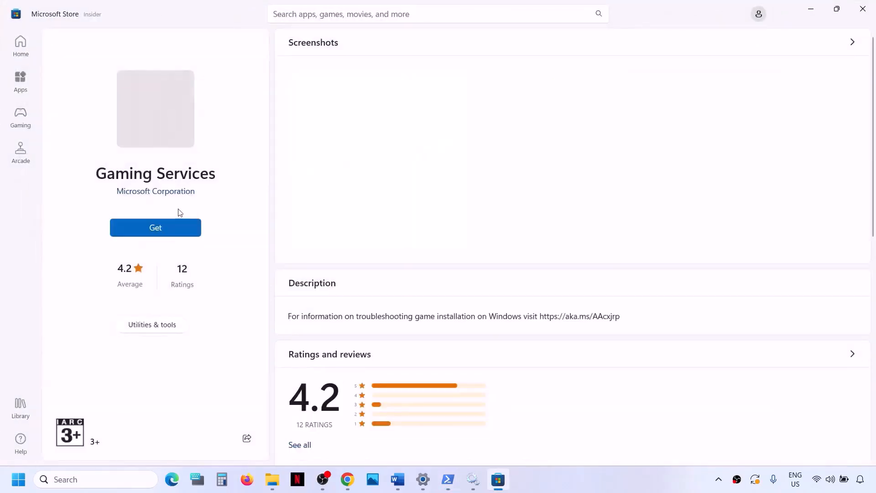
click(163, 227)
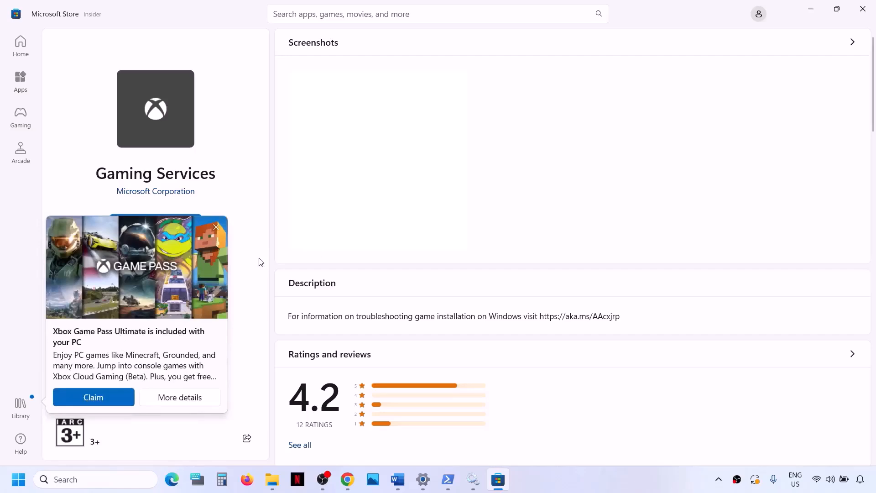
Switch back to the Word document and copy the Xbox Identity Provider link under Step 16.
click(402, 484)
scroll(698, 270, down, 3)
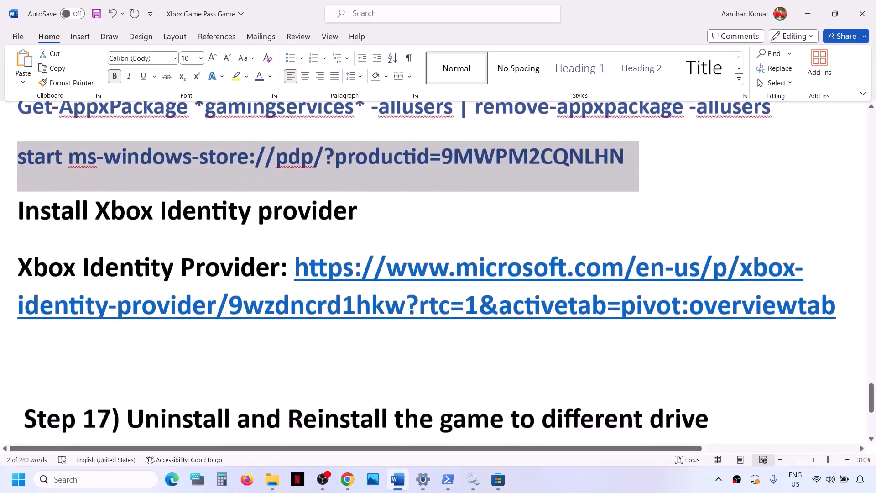
drag(843, 304, 294, 260)
key(ctrl+c)
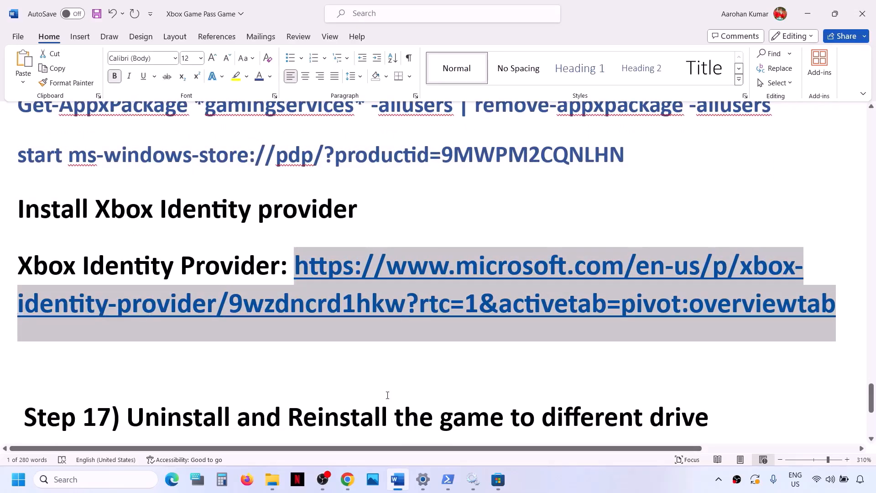
Switch to Chrome and open the copied Xbox Identity Provider link in a new tab.
key(alt+Tab)
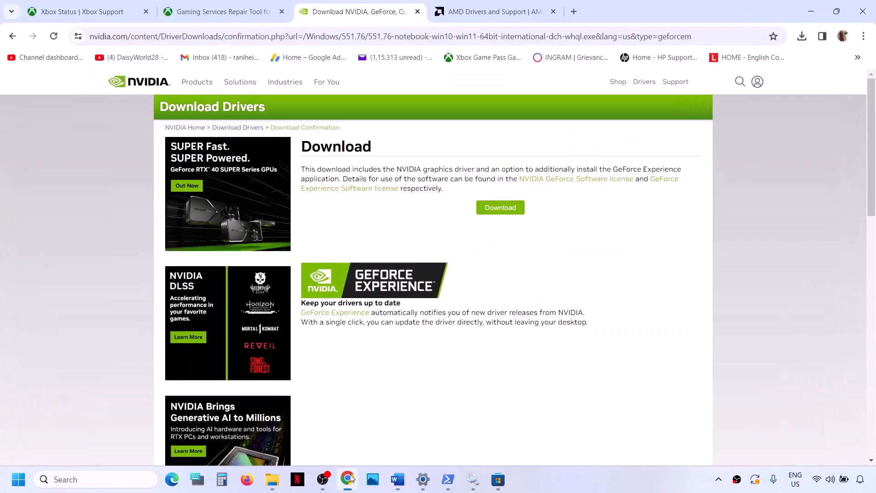
click(573, 12)
key(ctrl+v)
key(Return)
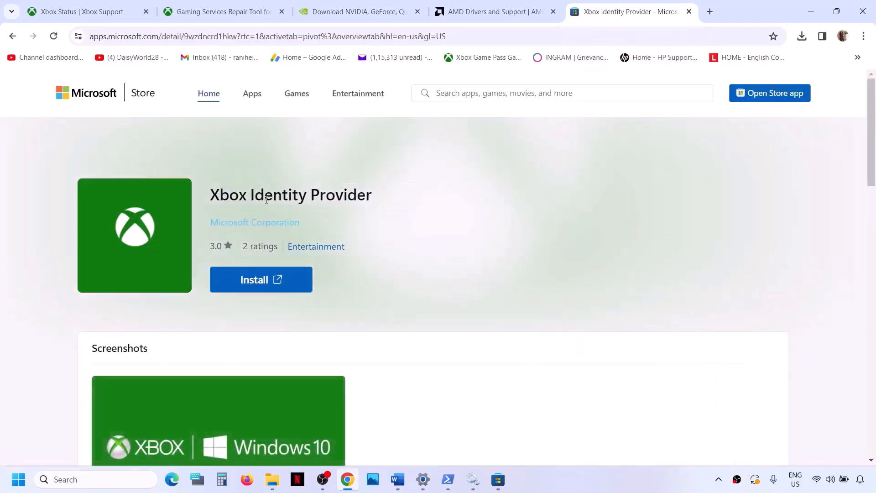
Open the Xbox Identity Provider install window in Microsoft Store from the web page, and close it after viewing.
click(278, 279)
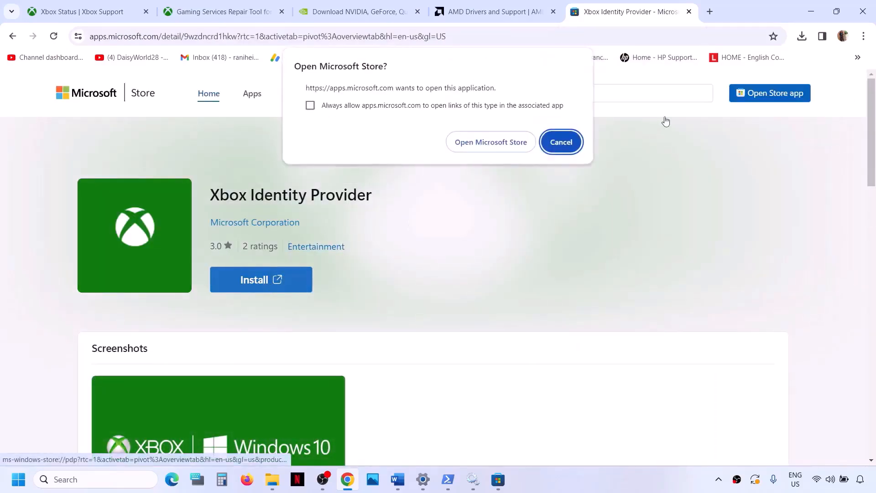
click(491, 147)
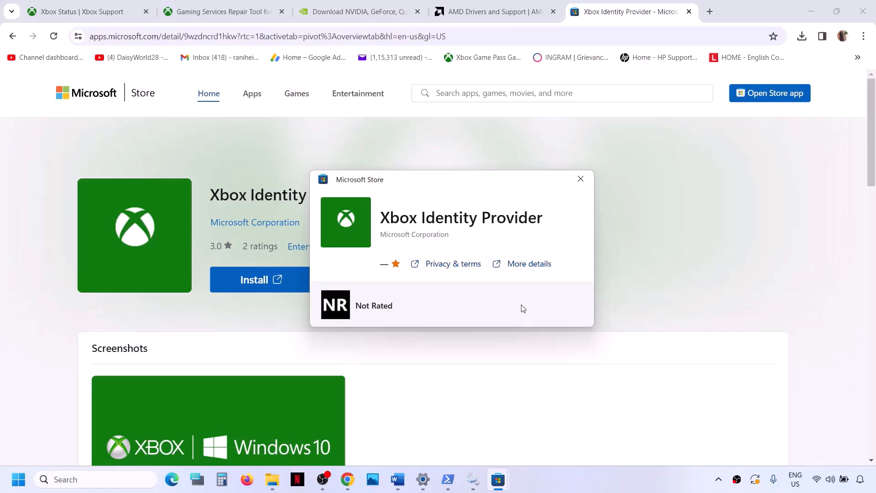
click(580, 178)
Return to the Word document and highlight the Step 17 text "Uninstall and Reinstall the game to different drive".
click(397, 479)
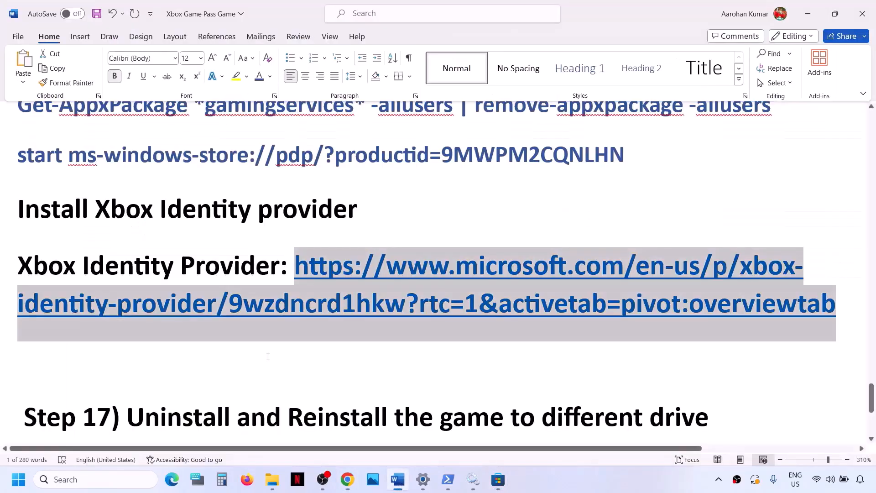
scroll(267, 355, down, 2)
scroll(268, 355, up, 1)
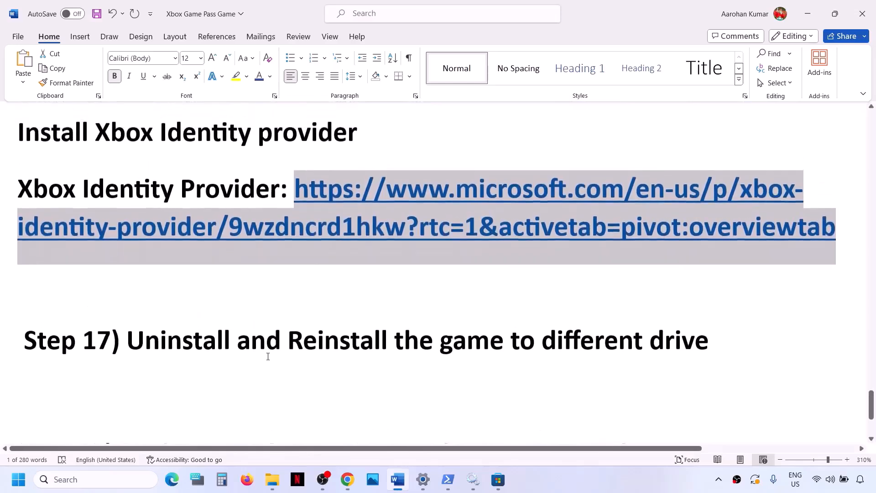
drag(134, 341, 709, 329)
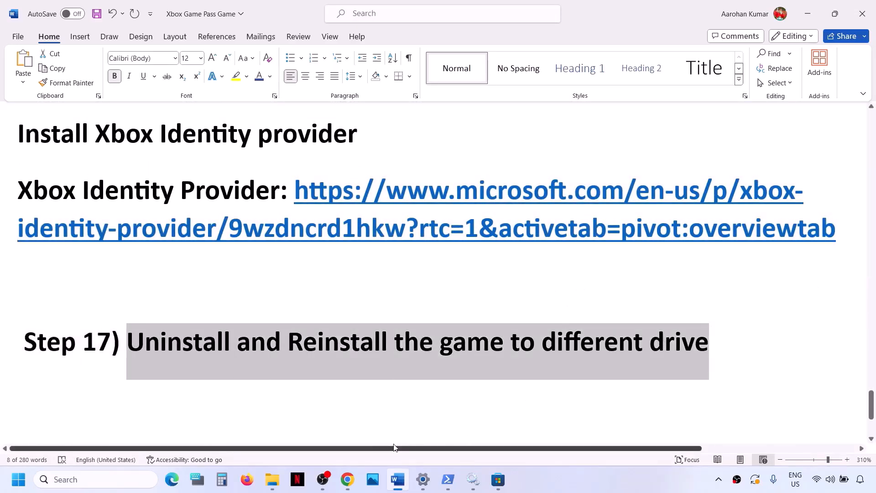
Search Windows for "xbox" and launch the Xbox app.
click(83, 484)
text(xbox)
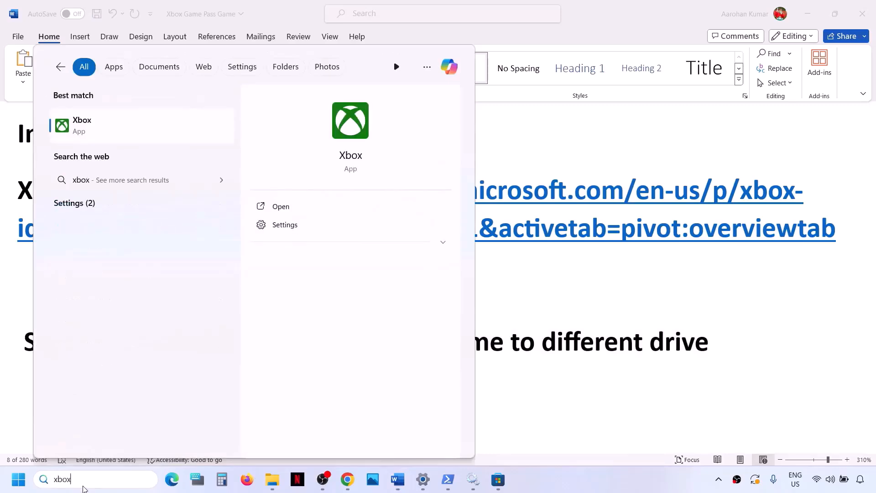
key(Return)
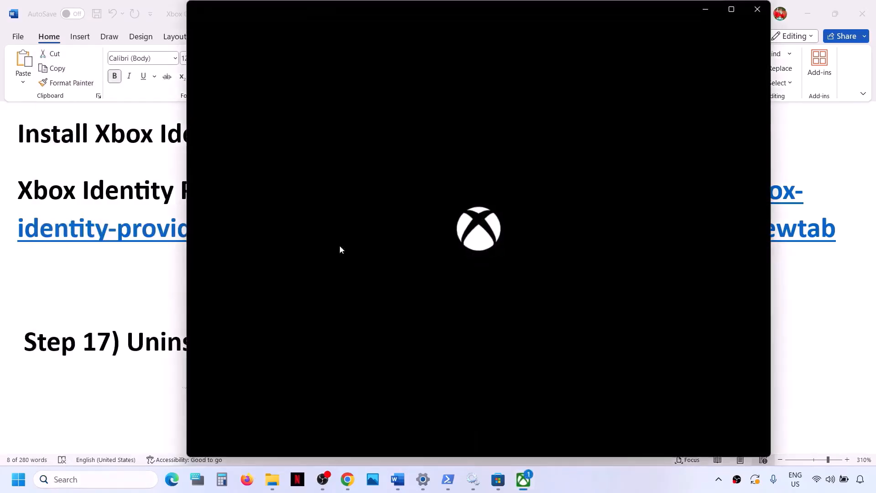
Maximize the Xbox app, skip the free Game Pass Ultimate offer, restart the unresponsive app and dismiss the survey.
click(731, 9)
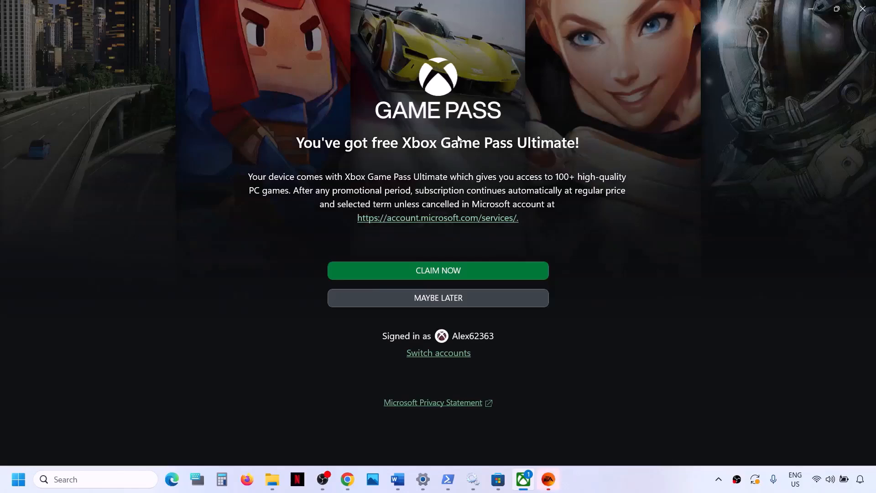
click(453, 301)
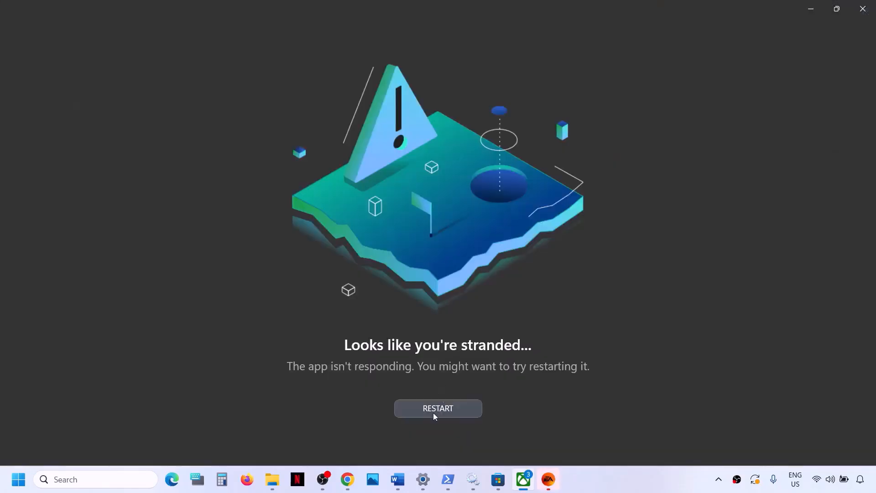
click(433, 409)
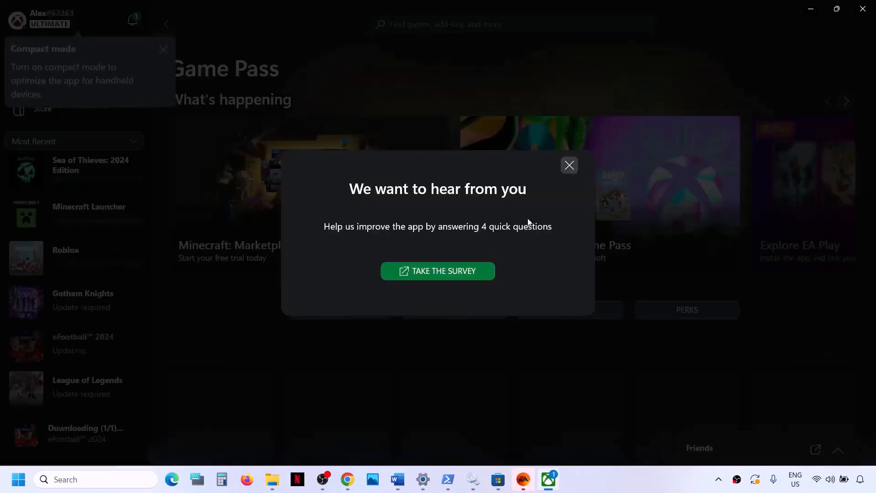
click(569, 165)
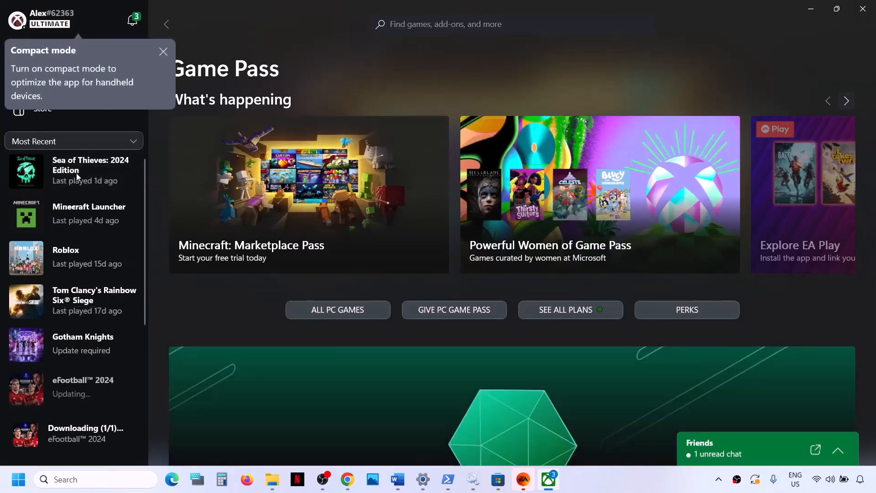
Uninstall Sea of Thieves: 2024 Edition from the recent games list and dismiss the Compact mode tip.
right_click(76, 174)
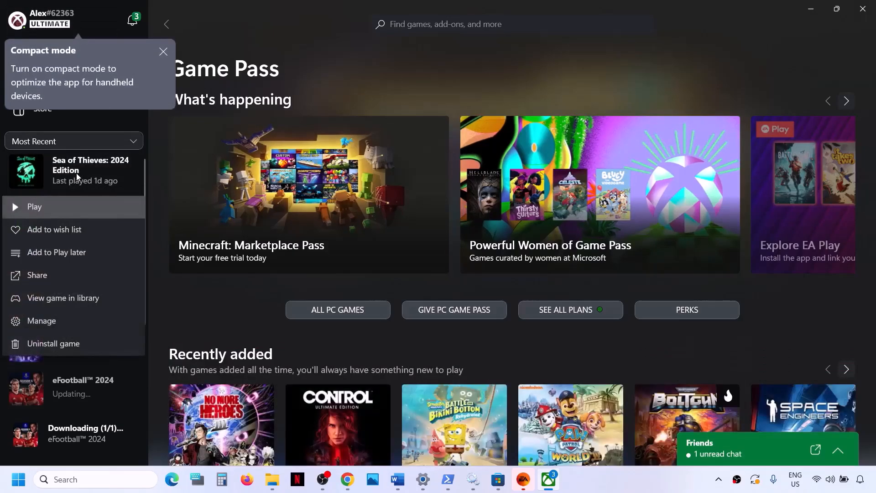
click(63, 344)
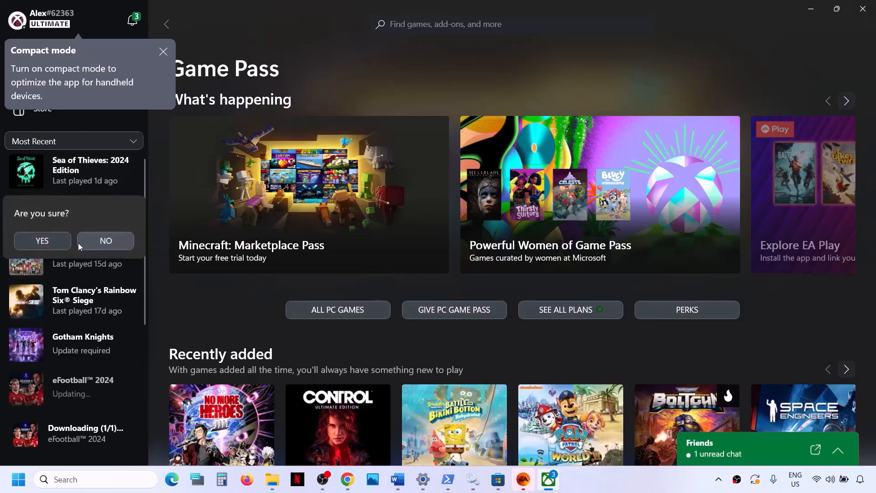
click(42, 241)
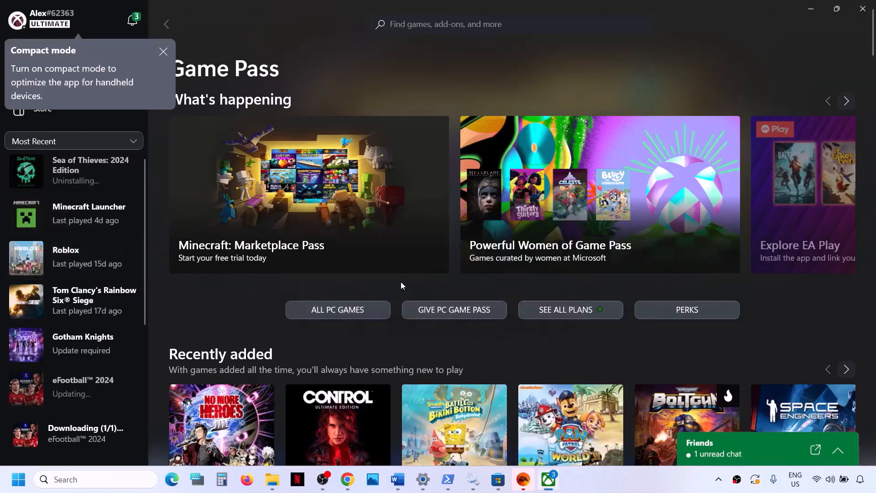
click(162, 51)
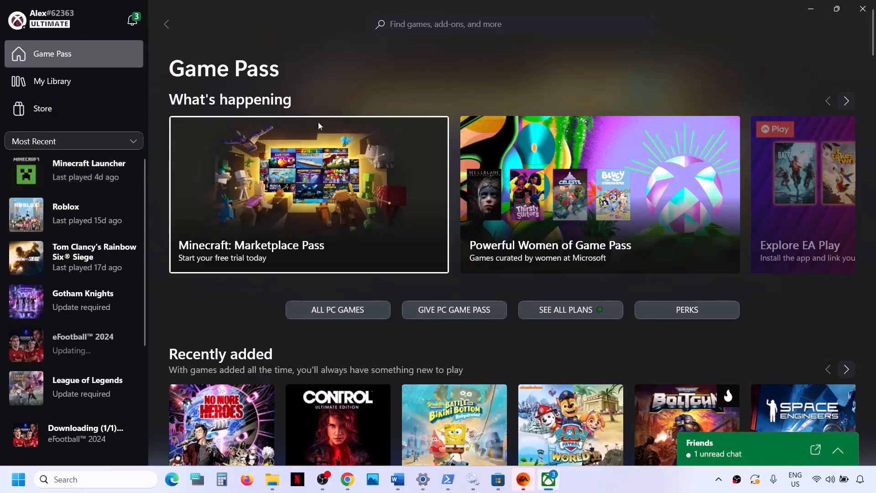
Search the Xbox app for "sea of thieves" and open the Sea of Thieves: 2024 Edition page.
click(417, 23)
text(sea of)
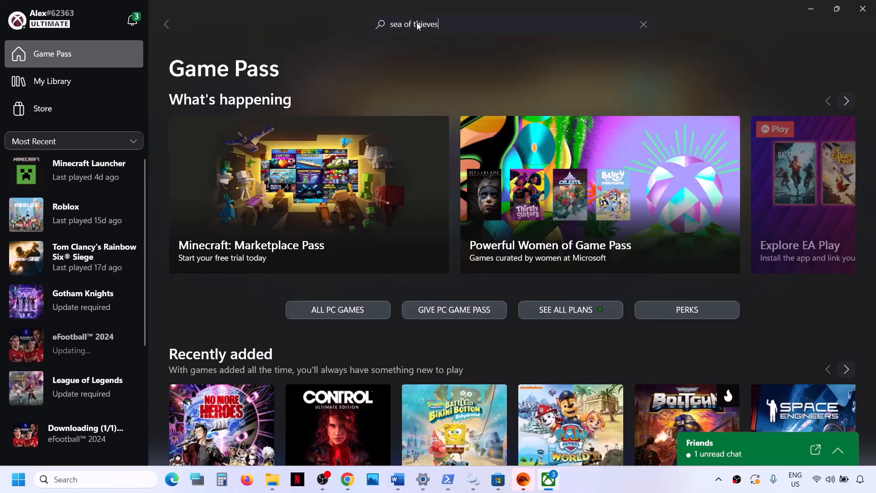
text( thieves)
key(Return)
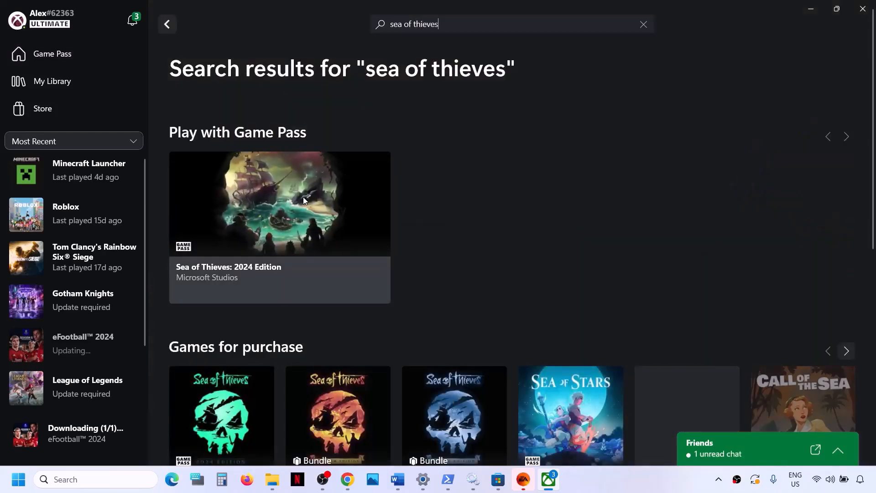
click(303, 197)
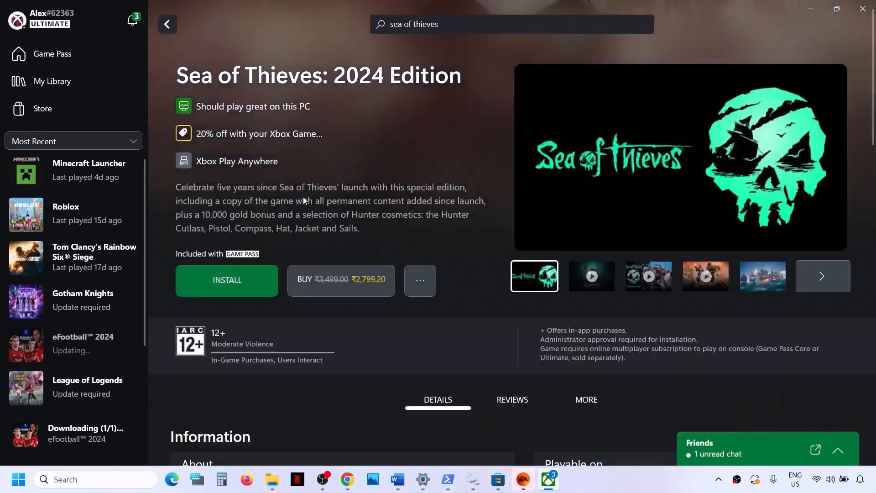
Install Sea of Thieves: 2024 Edition with D:\XboxGames as the install location.
click(235, 285)
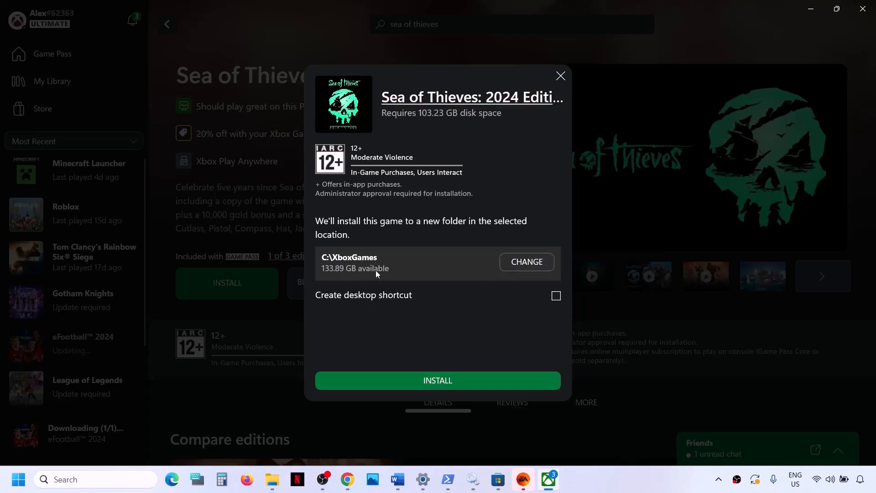
click(514, 261)
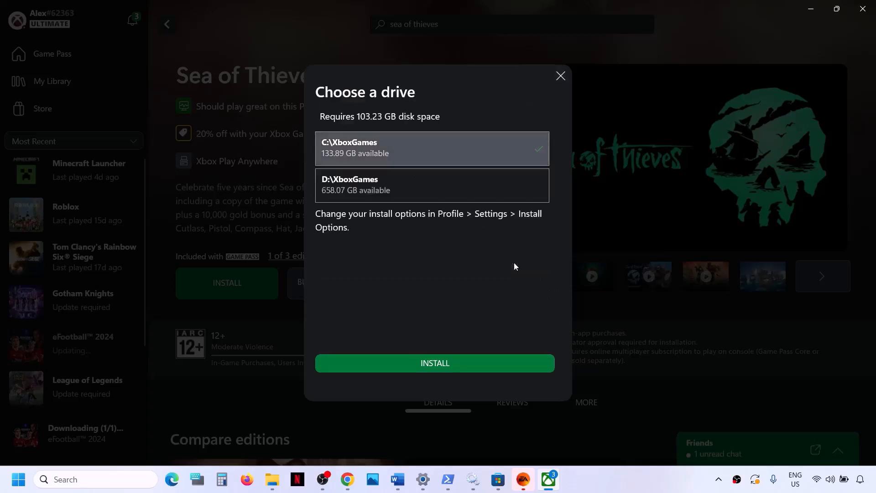
click(392, 182)
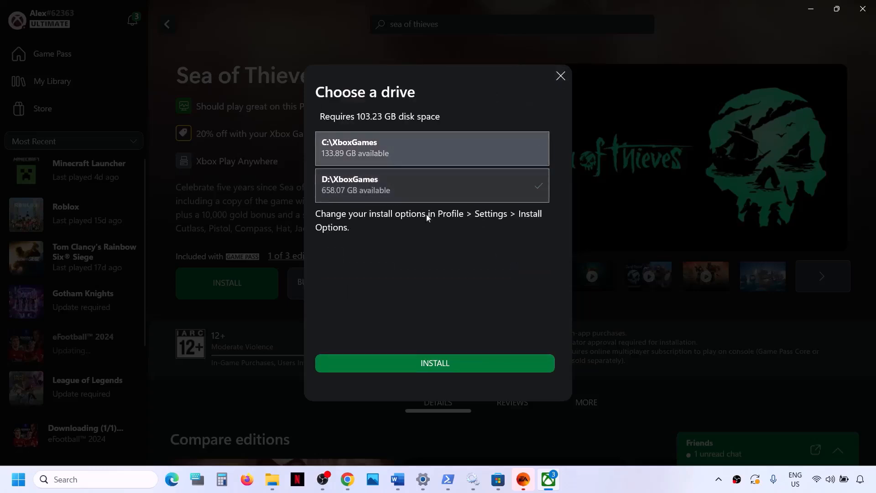
click(465, 365)
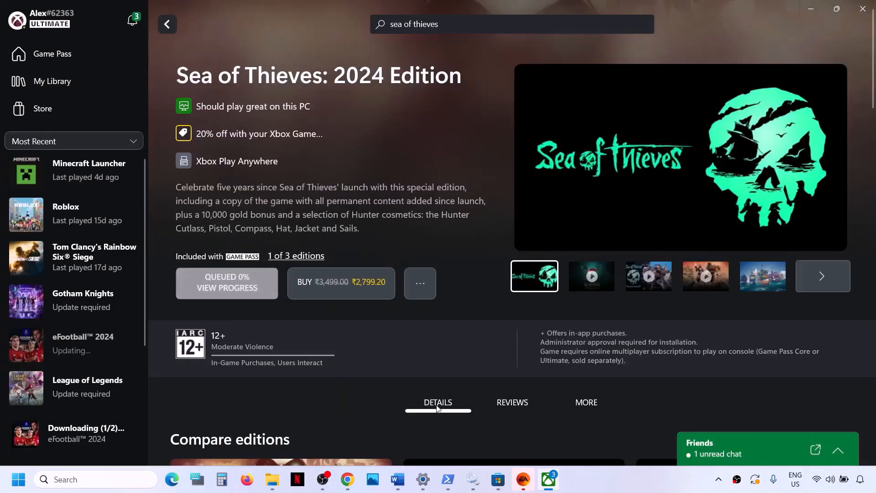
Open the installation queue from the game's progress and cancel the eFootball 2024 installation.
click(250, 289)
scroll(508, 198, down, 3)
scroll(595, 194, up, 3)
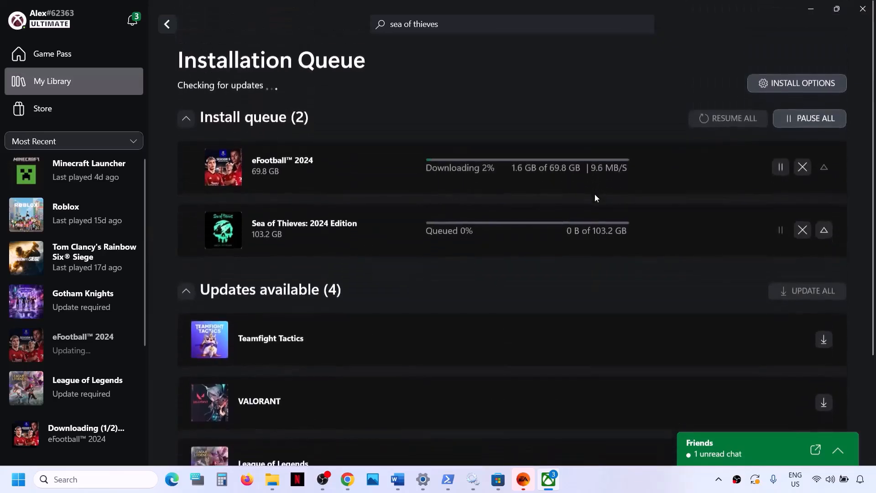
click(802, 167)
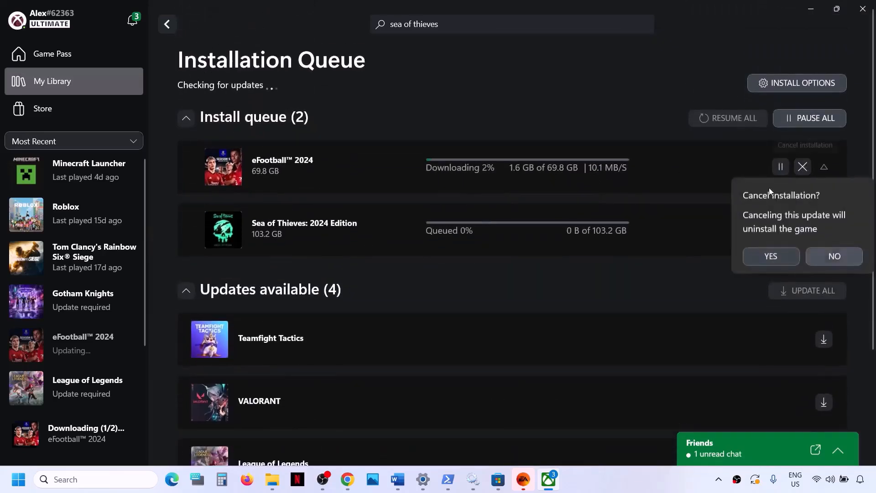
click(770, 257)
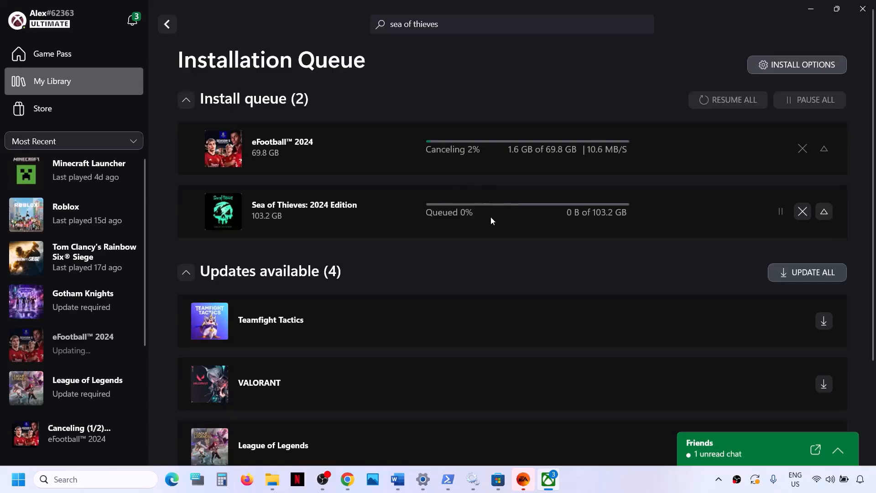
Switch to the Word document and highlight the Step 18 text "Update Windows using media creation tool".
click(397, 479)
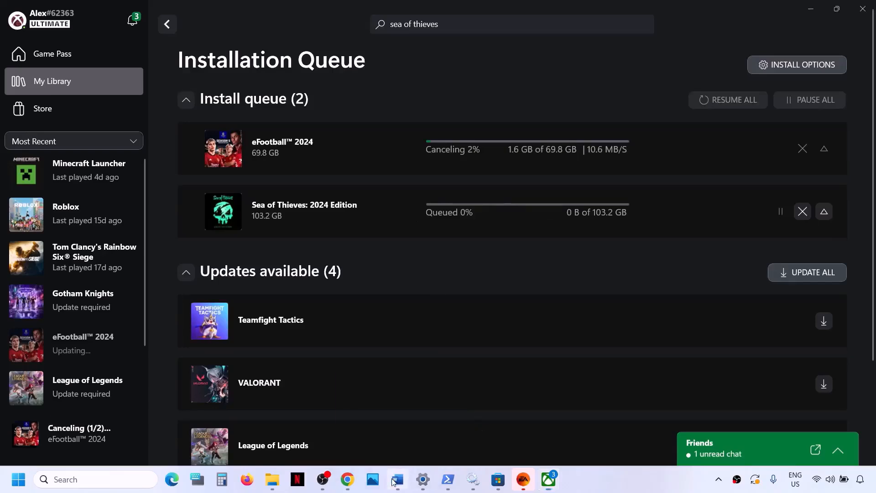
scroll(299, 317, down, 4)
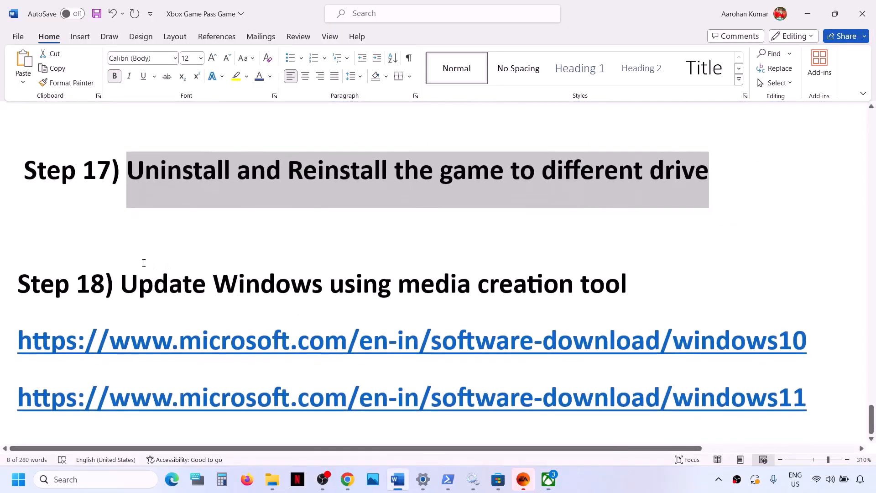
drag(127, 279, 666, 269)
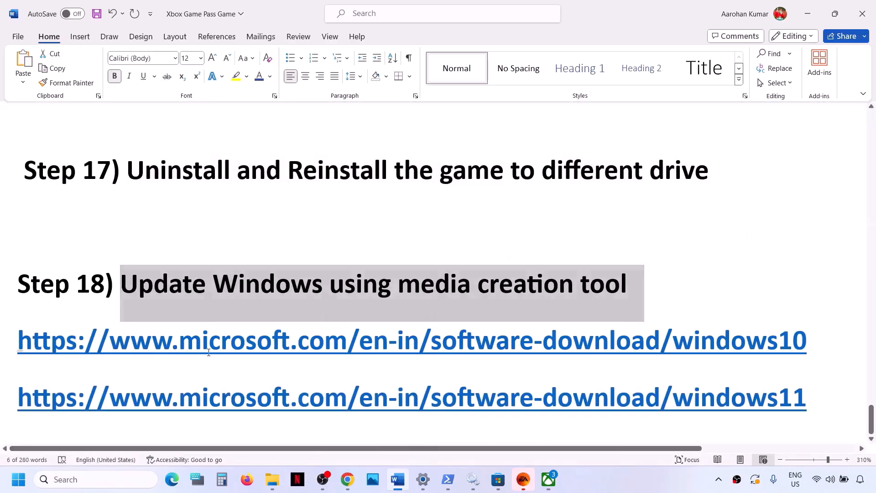
drag(210, 358, 647, 358)
click(639, 478)
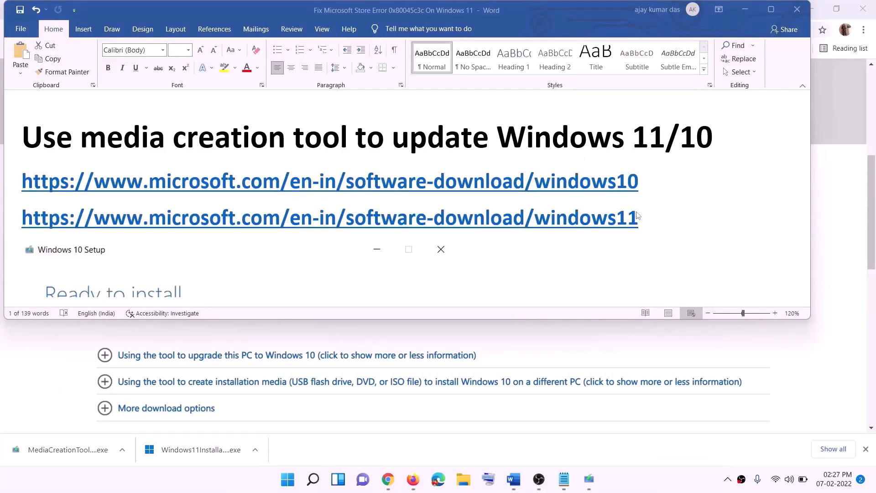
Highlight the windows10 download link and the windows11 download link under the media creation tool heading.
triple_click(637, 215)
triple_click(237, 178)
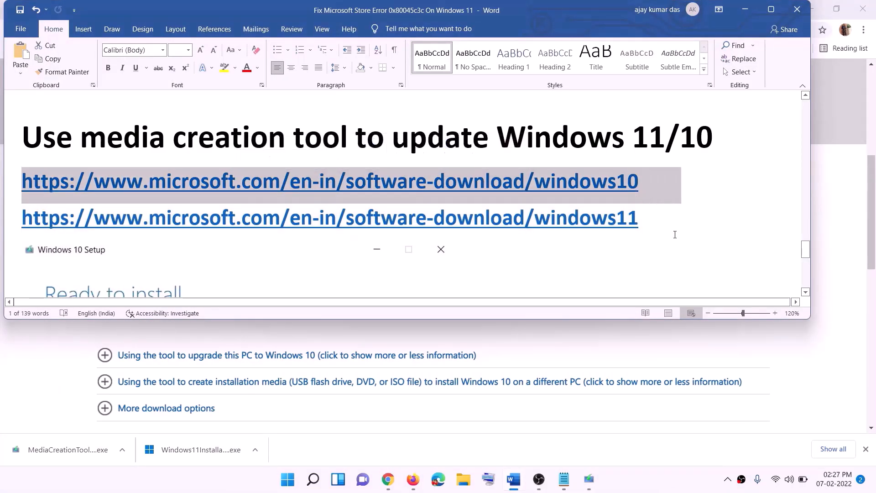
triple_click(651, 219)
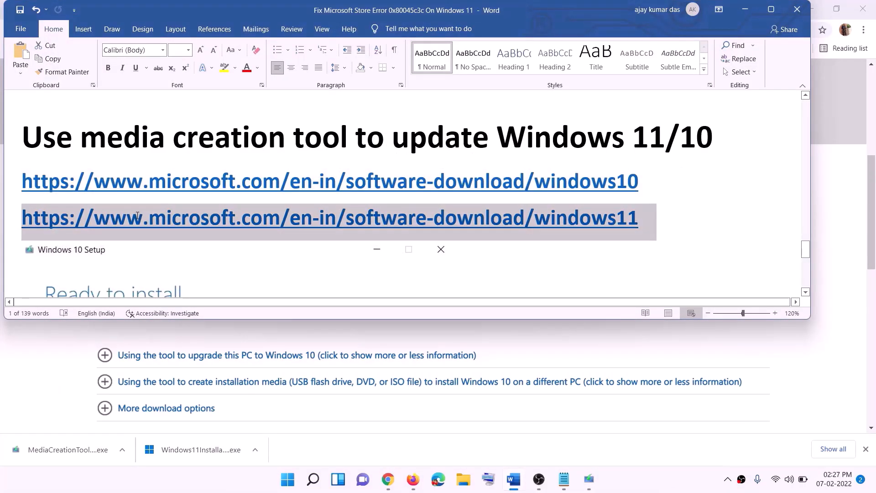
Minimize Word and highlight the media creation tool text on the Download Windows 10 page in Chrome.
click(745, 9)
scroll(341, 189, up, 6)
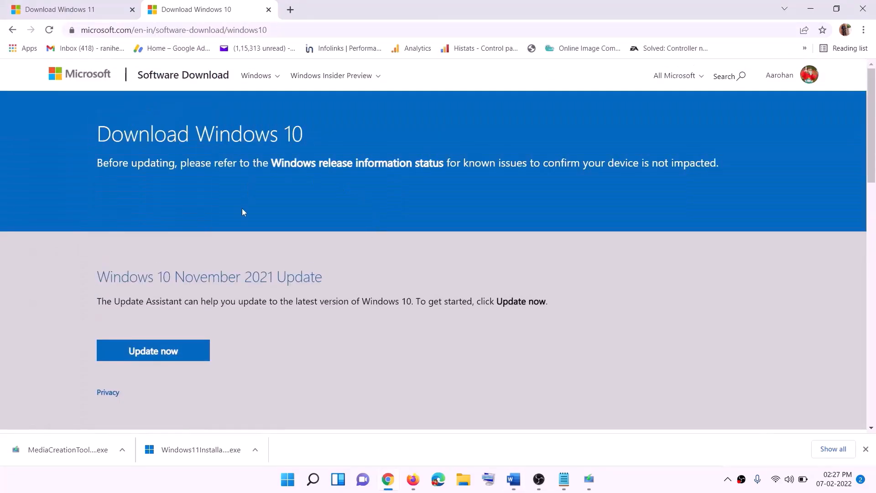
scroll(294, 251, down, 5)
drag(104, 273, 196, 274)
scroll(293, 252, down, 3)
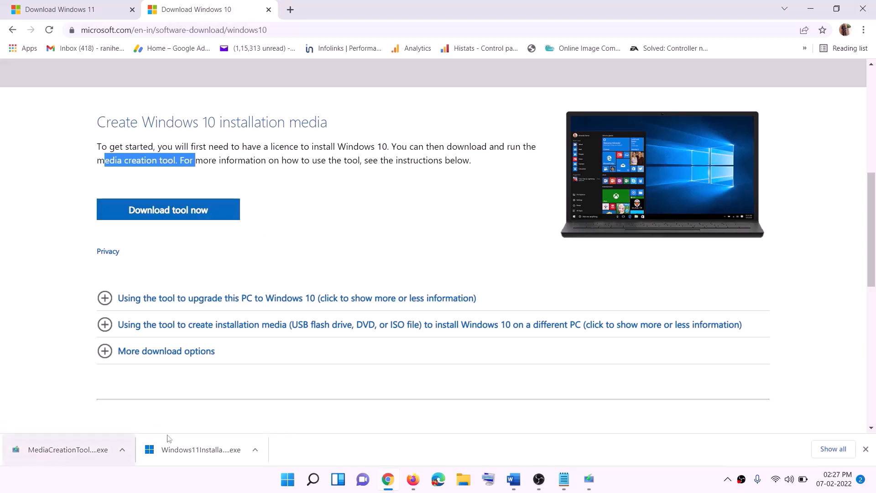
In Windows 10 Setup, accept the license terms and proceed with the "Upgrade this PC now" option.
click(589, 479)
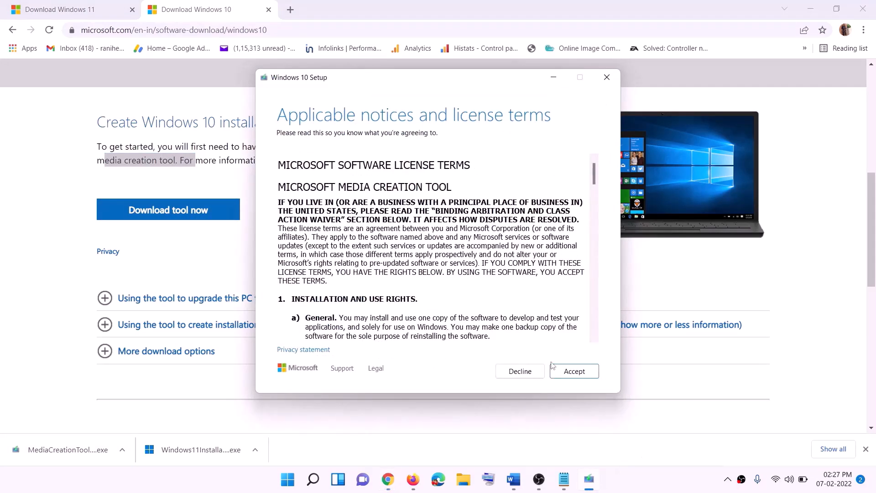
click(571, 371)
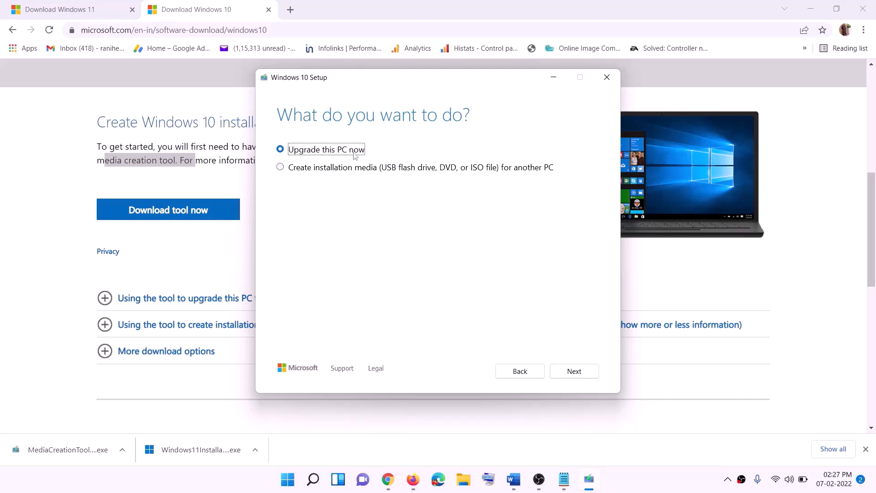
click(574, 370)
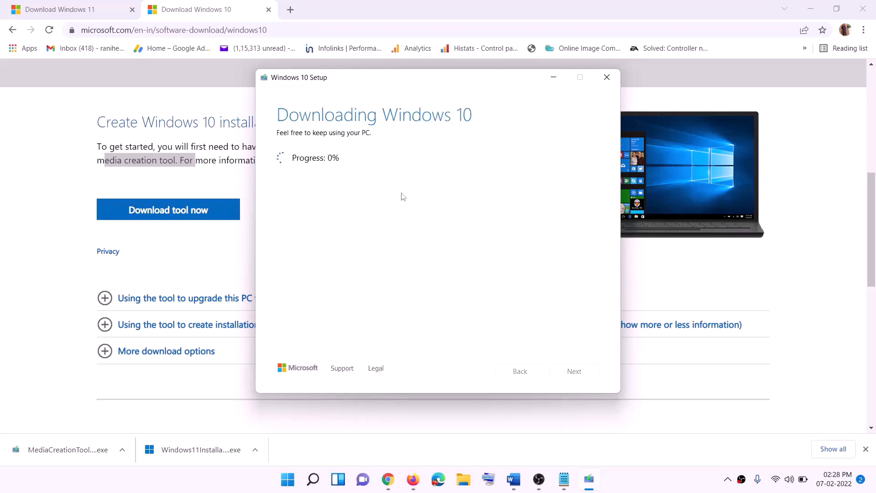
Switch to the Word document, maximize it and review the picture of the "Ready to install" setup page.
click(646, 489)
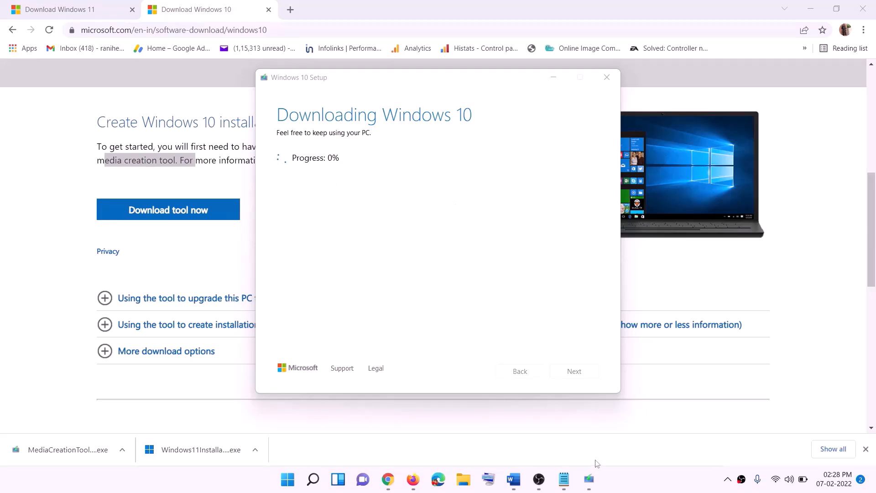
key(alt+Tab)
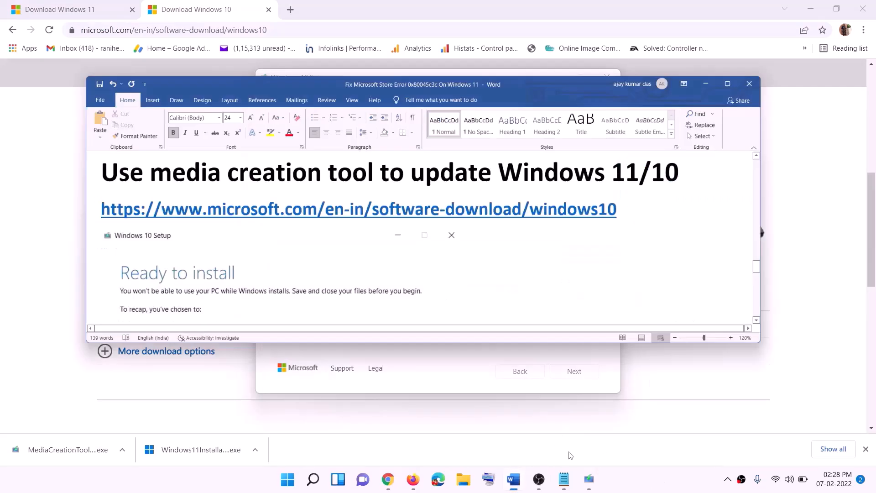
scroll(94, 221, down, 2)
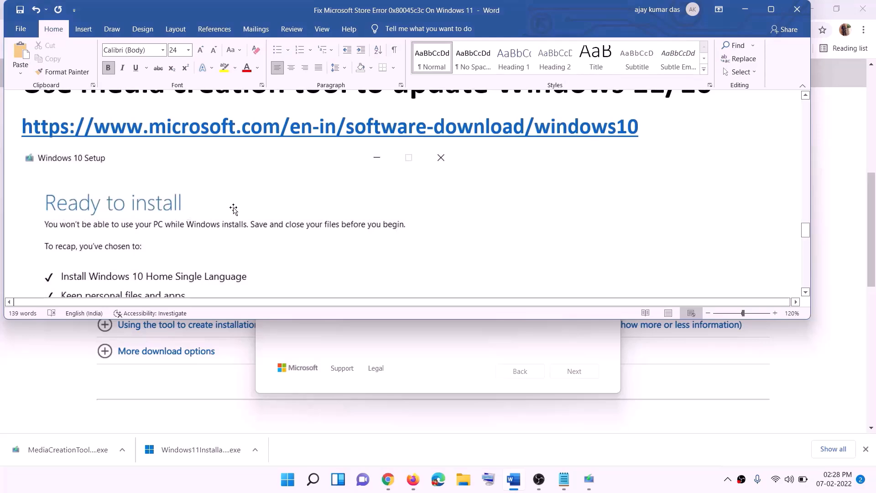
click(771, 10)
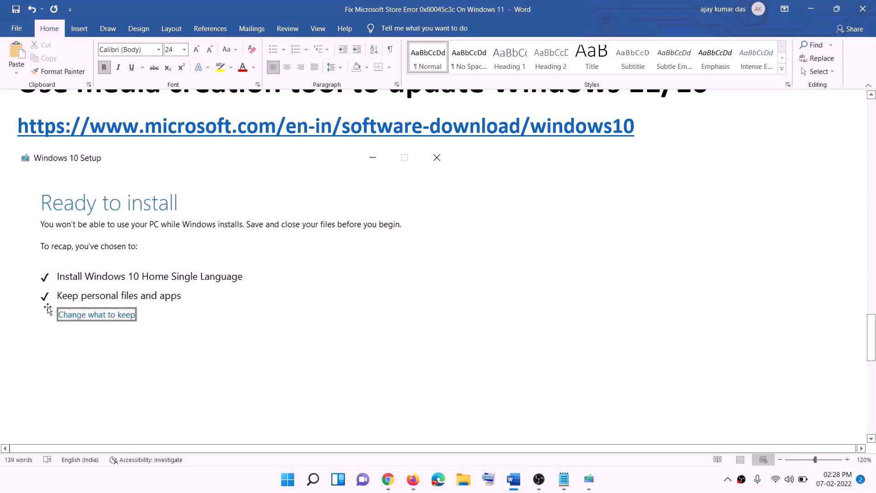
scroll(450, 319, down, 3)
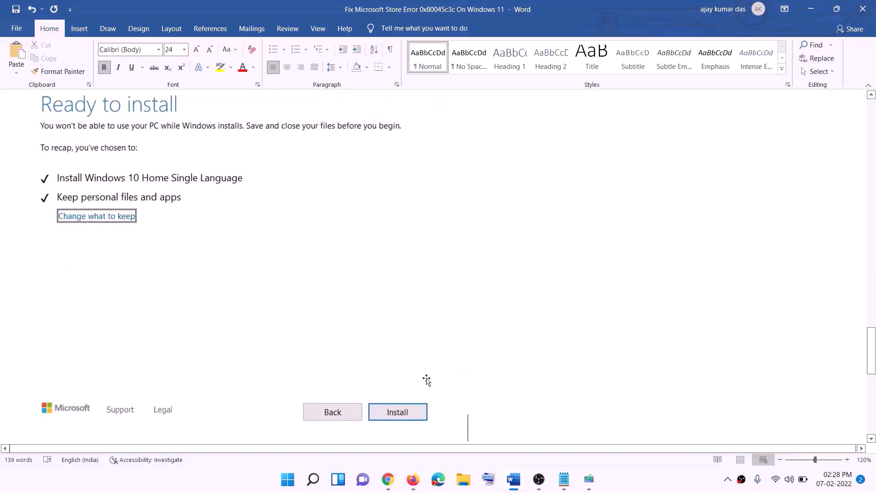
scroll(358, 283, up, 1)
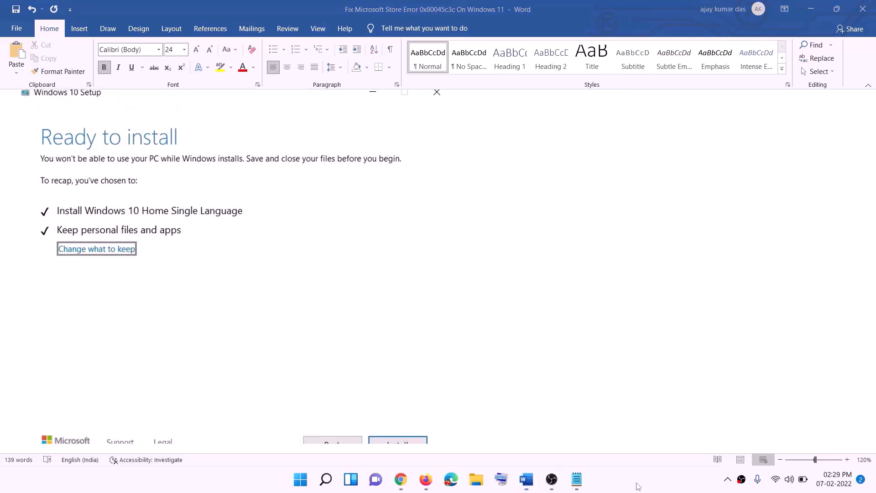
Switch to the Download Windows 11 page in Chrome, then download and run the media creation tool for Windows 11 installation media.
click(402, 479)
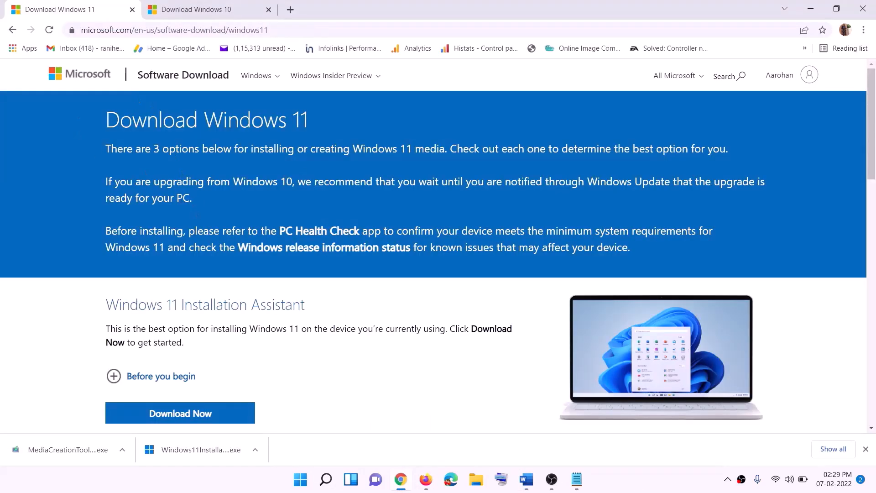
scroll(275, 312, down, 5)
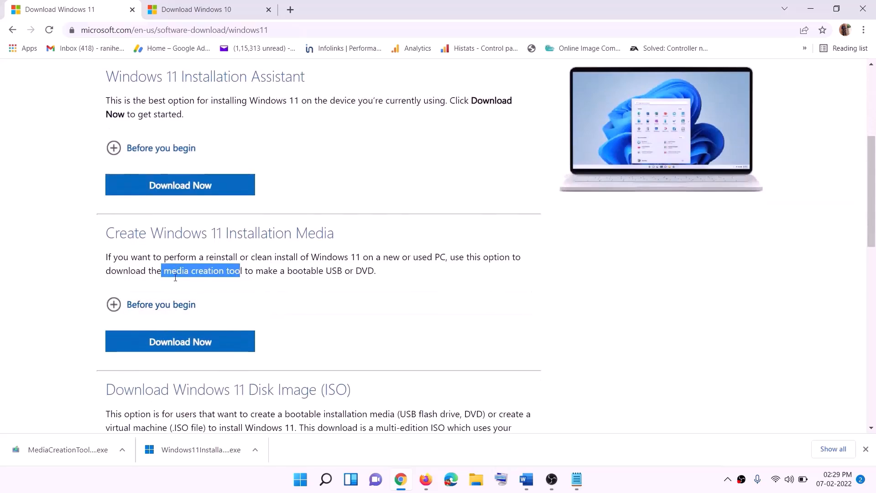
drag(164, 271, 254, 270)
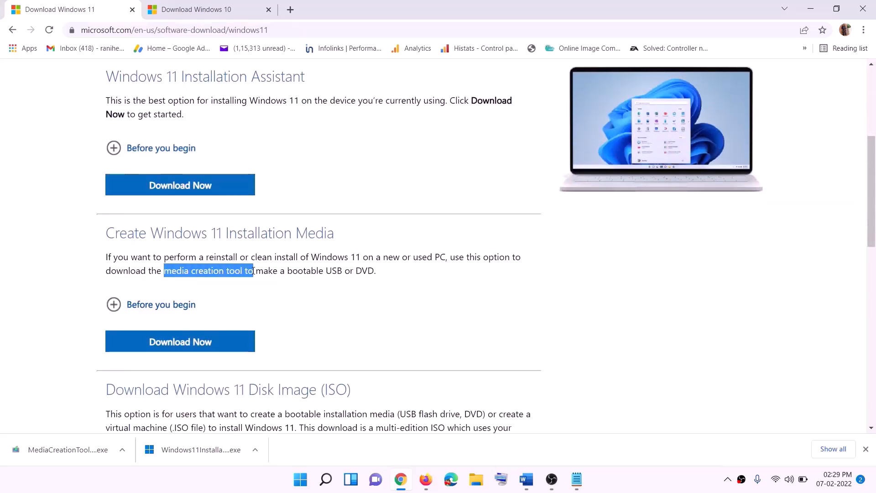
click(174, 348)
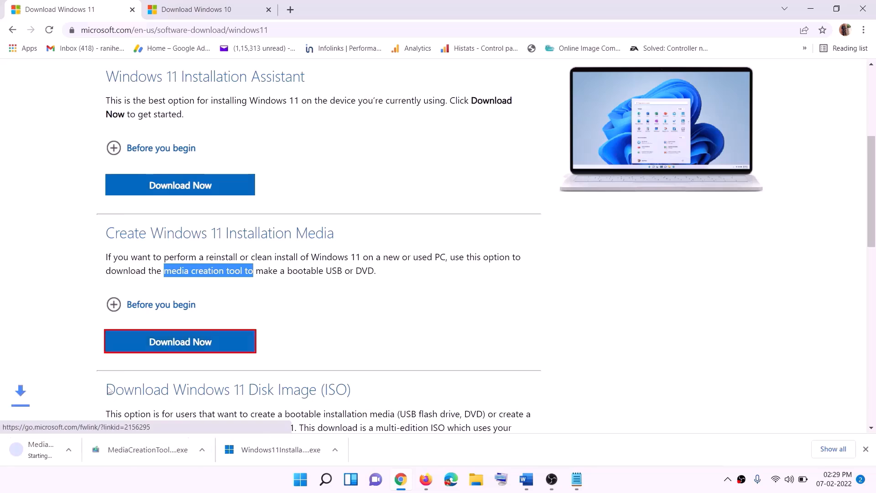
click(61, 455)
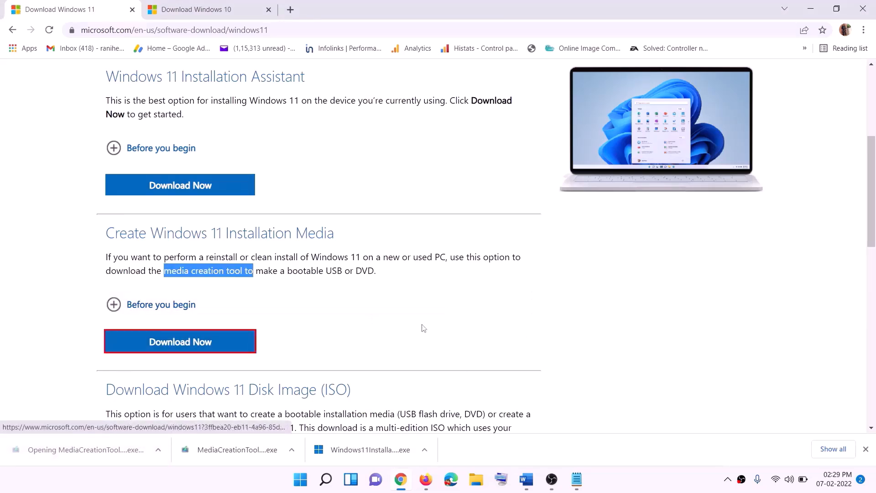
click(379, 337)
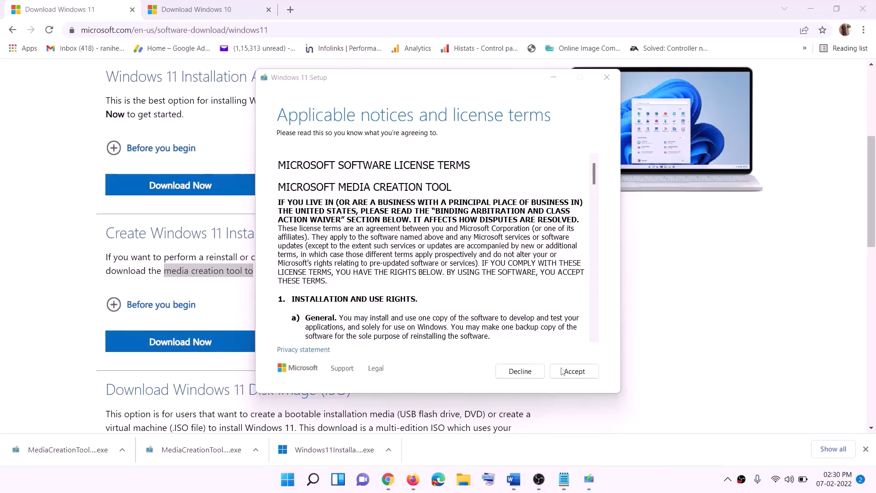
Accept the Windows 11 Setup license terms, keep the recommended language and edition, and save the ISO file as Windows on the Desktop.
click(561, 370)
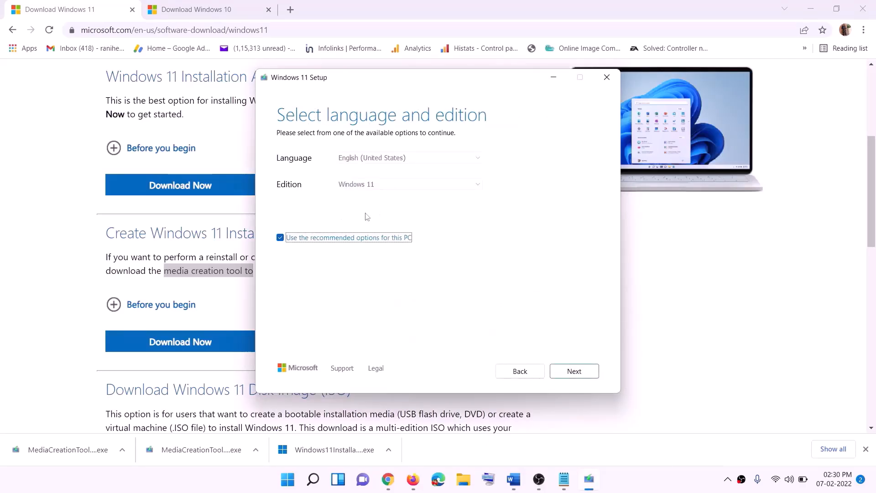
click(568, 370)
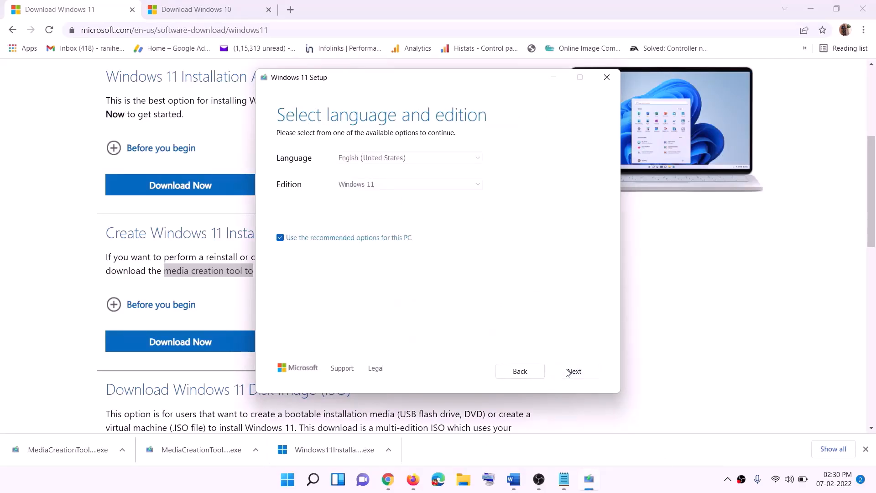
click(292, 198)
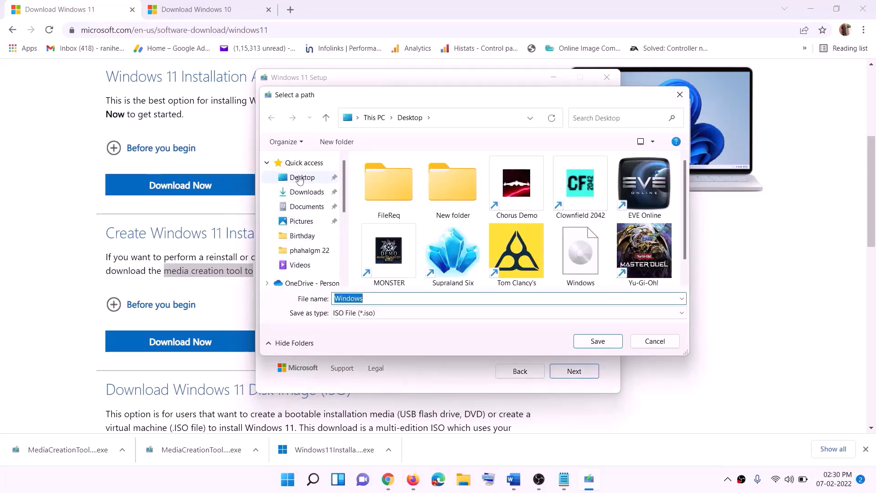
click(300, 179)
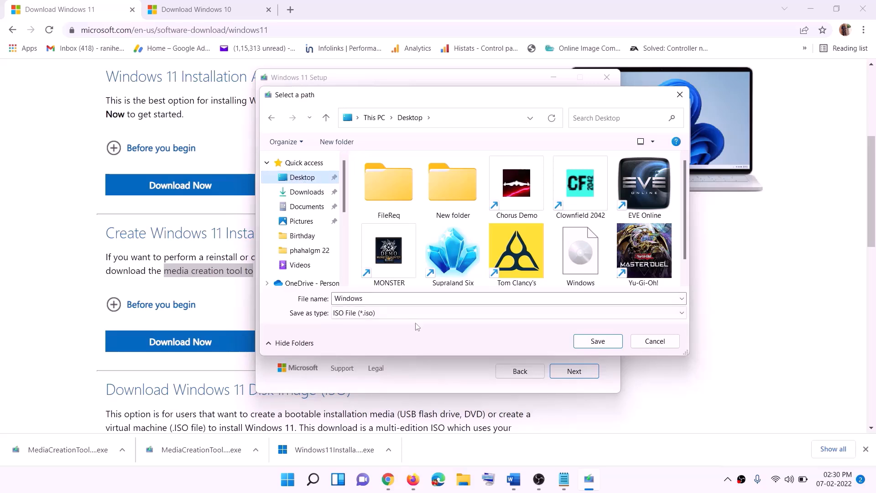
click(602, 345)
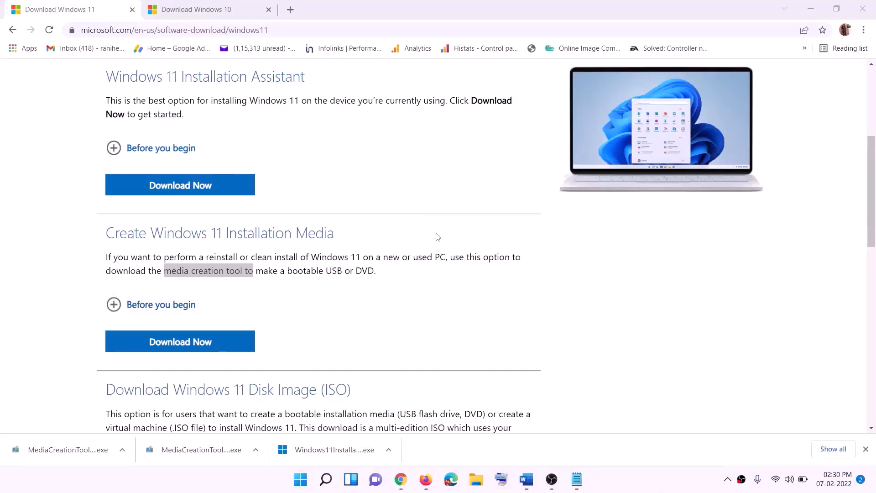
Show the desktop, move the Windows ISO file beside the Tom Clancy's Rainbow Six shortcut and open it.
key(super+d)
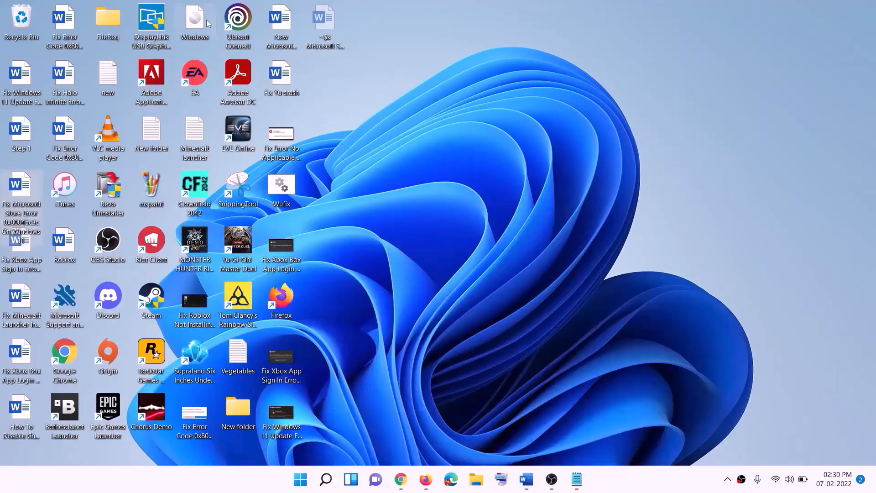
mouse_move(206, 20)
mouse_down()
mouse_move(366, 281)
mouse_move(273, 253)
mouse_up()
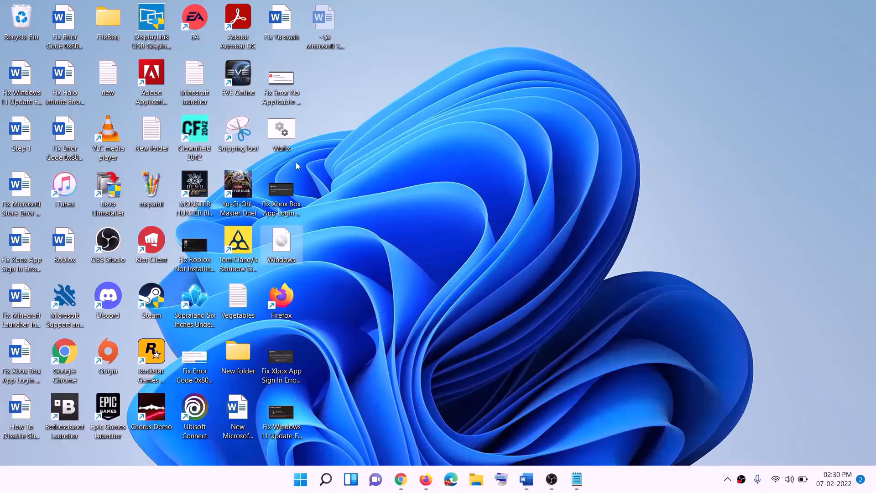
double_click(282, 246)
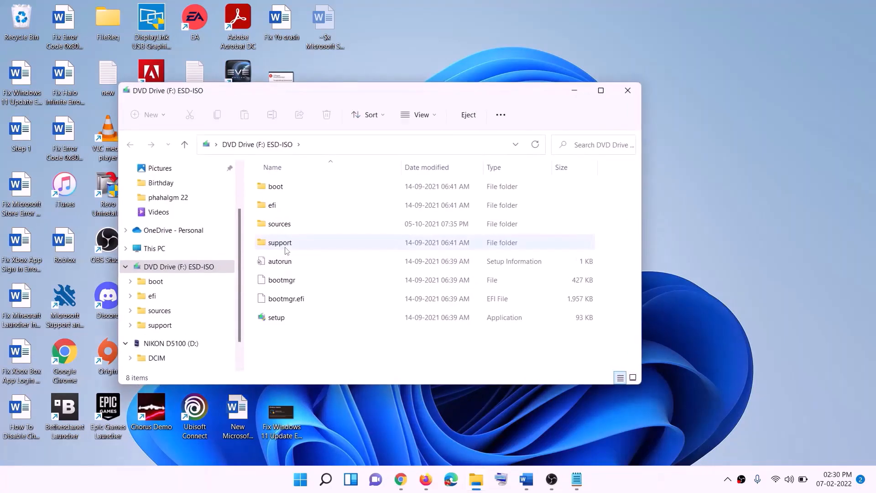
Run the setup application from the ESD-ISO drive and proceed past the Install Windows 11 page.
click(277, 319)
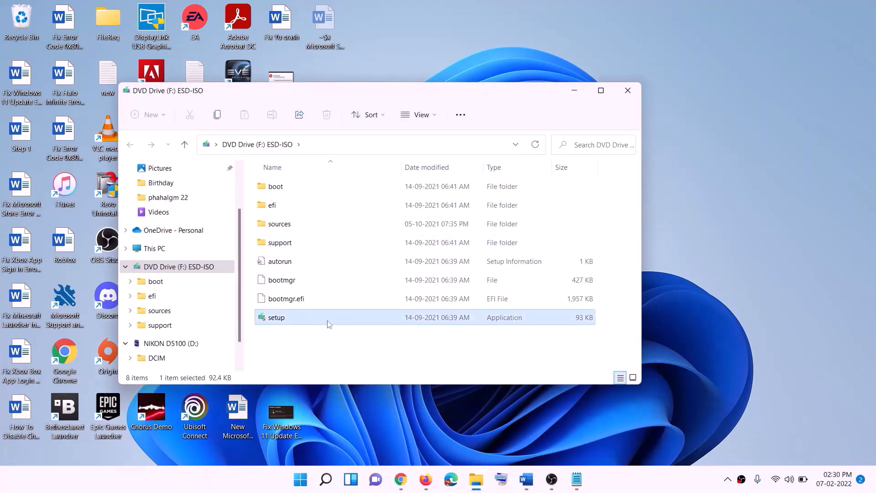
double_click(303, 317)
click(352, 357)
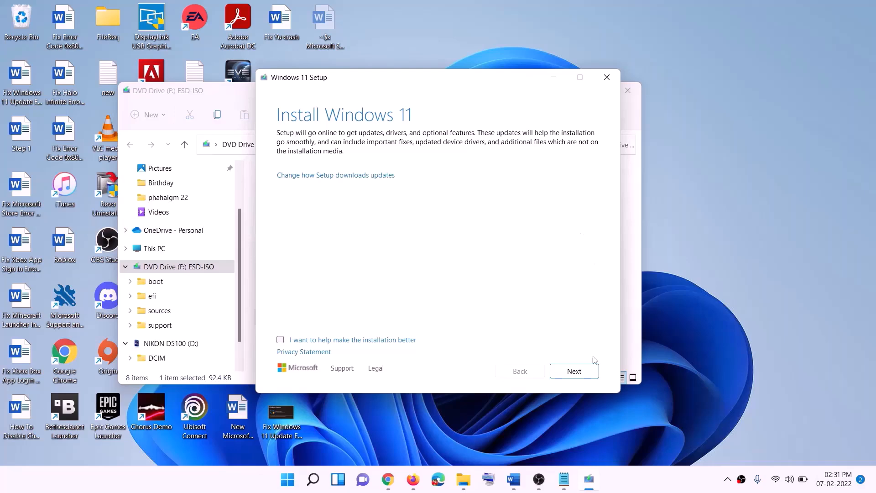
click(579, 371)
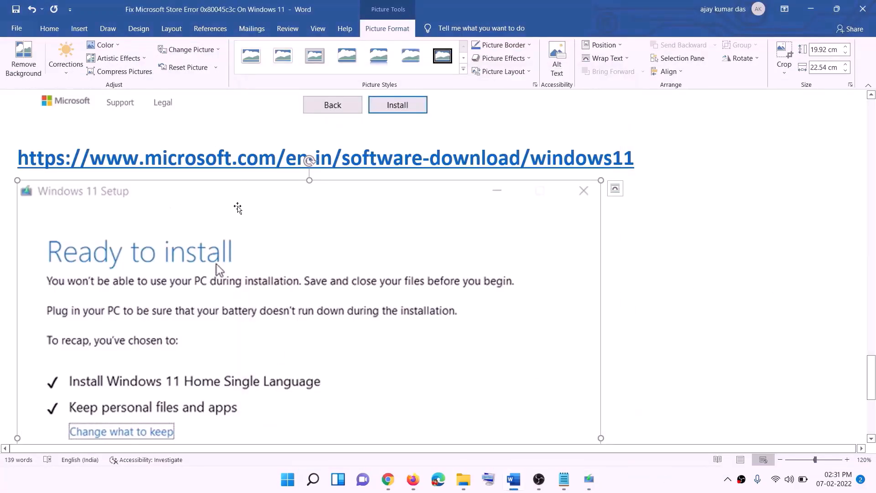
Review the picture of the Windows 11 "Ready to install" setup page in the Word document.
scroll(201, 216, down, 3)
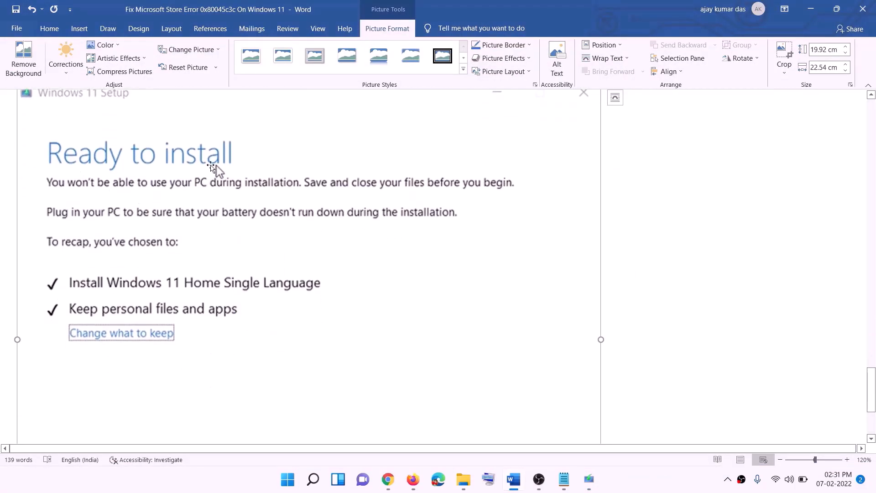
scroll(211, 165, down, 1)
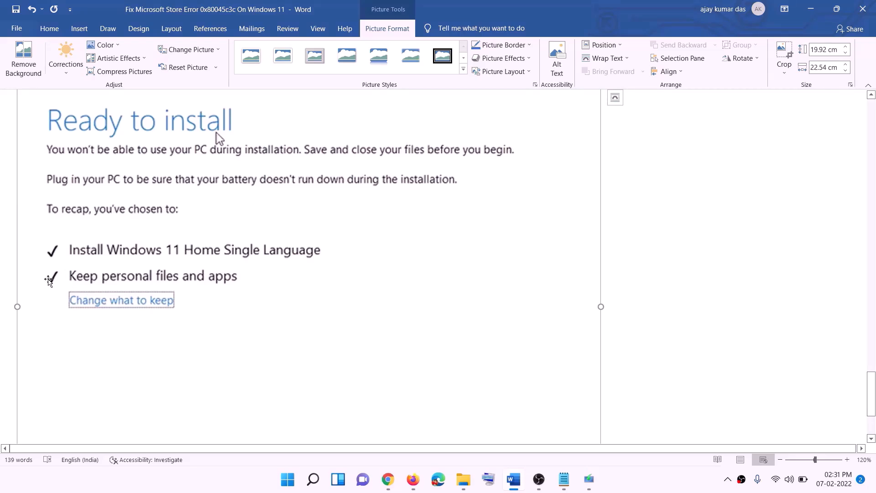
scroll(328, 286, down, 1)
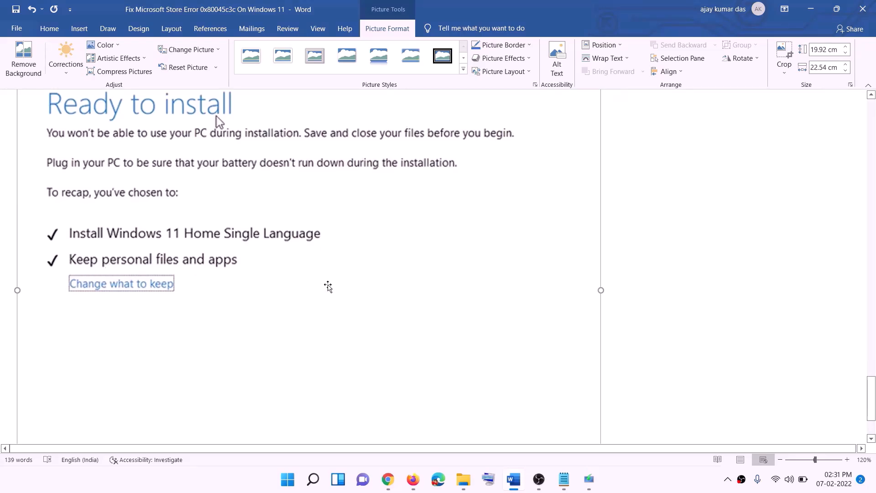
scroll(328, 286, down, 3)
scroll(465, 341, up, 7)
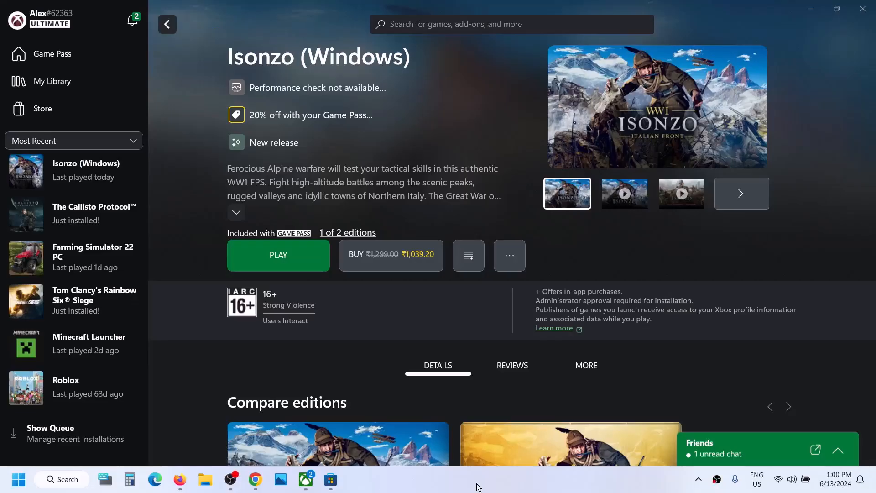
Launch Isonzo (Windows) from its game page in the Xbox app.
click(305, 262)
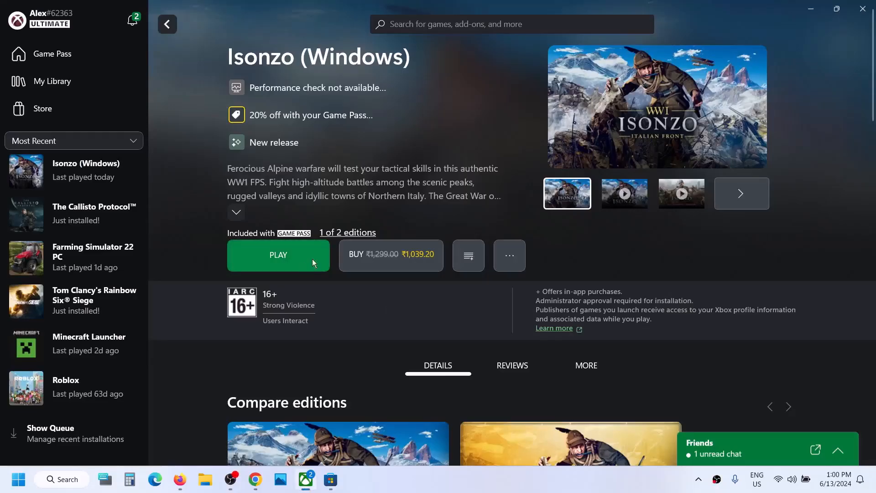